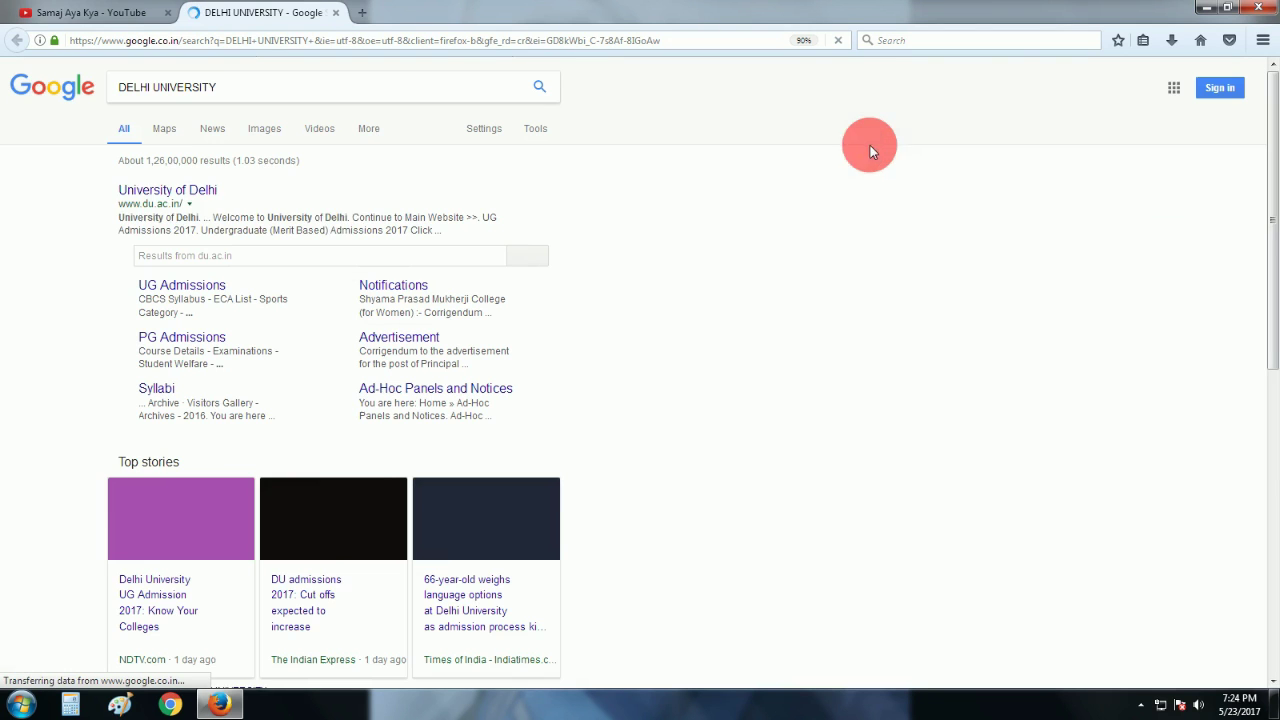
Open the University of Delhi site and go to the Undergraduate Admissions 2017 portal.
left_click(183, 193)
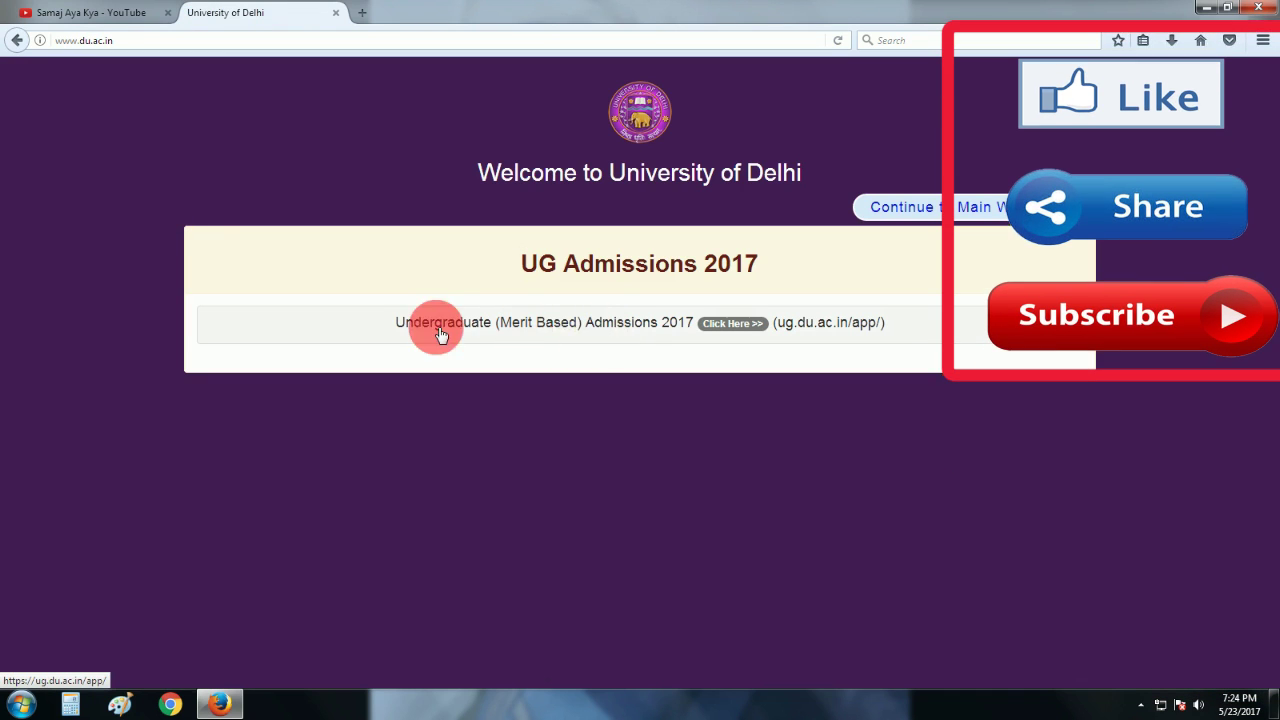
left_click(723, 325)
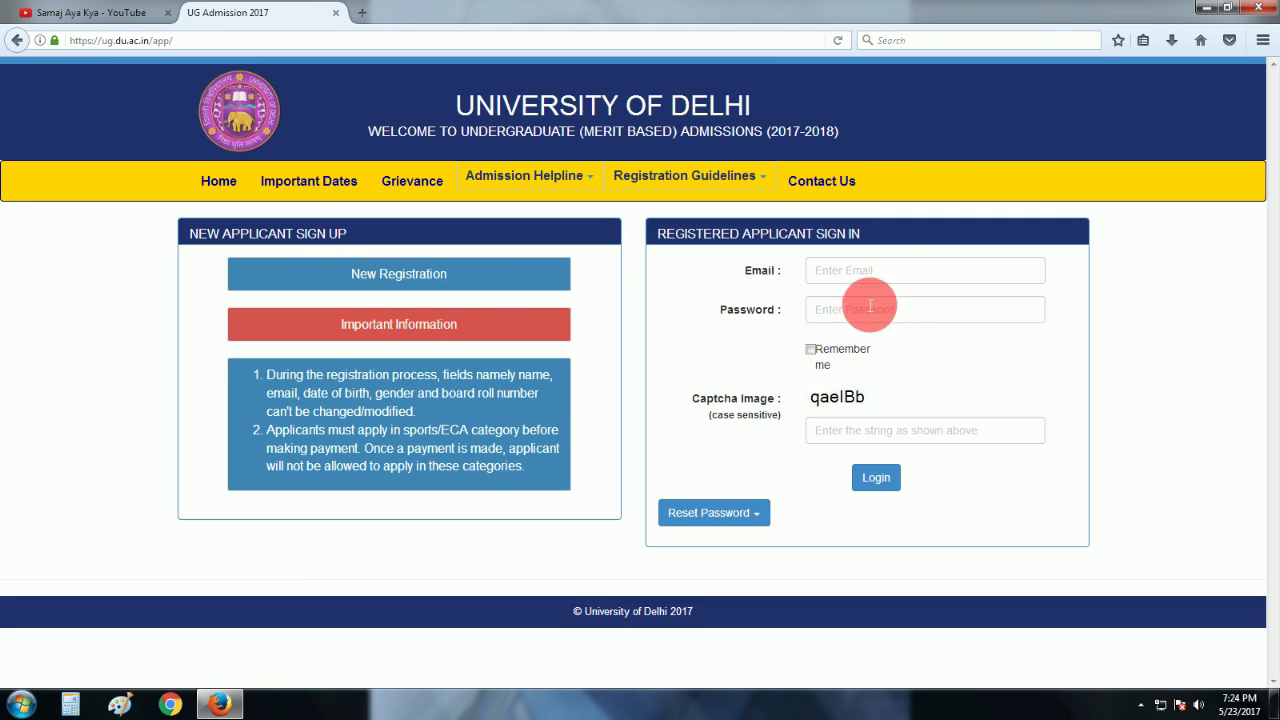
Start a new registration and enter the applicant's first name, correcting a mistyped entry.
left_click(410, 282)
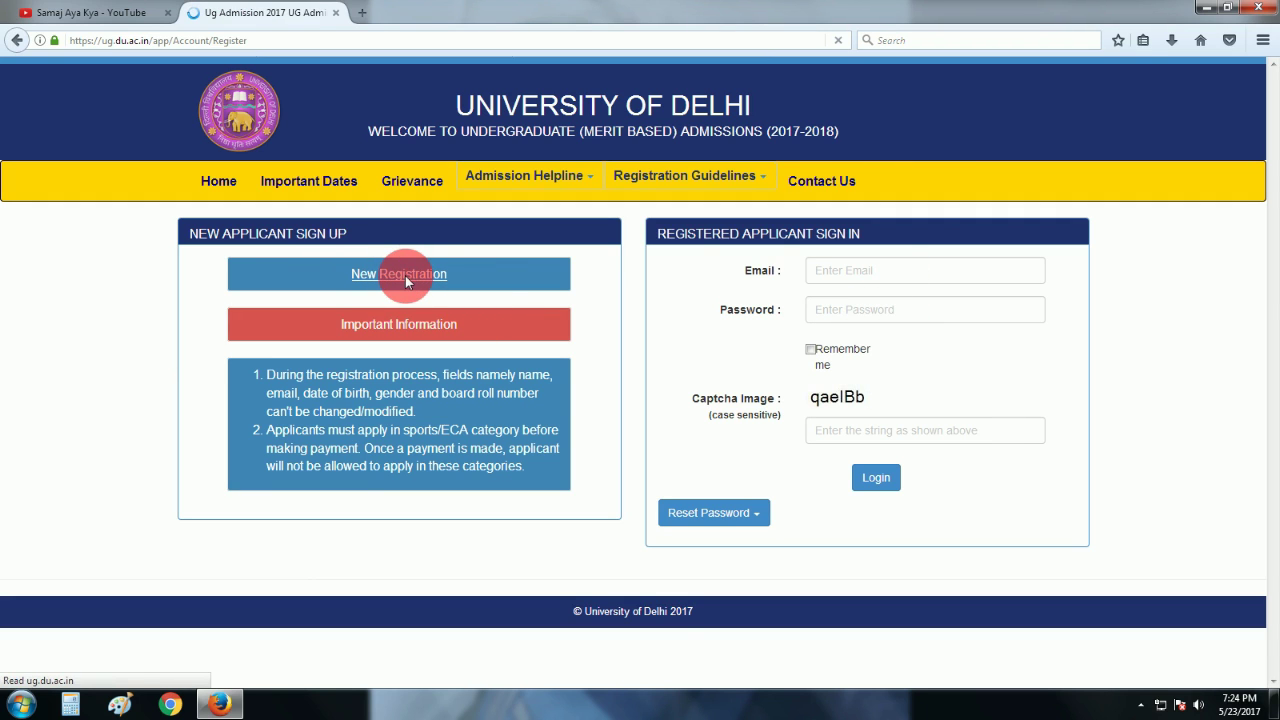
left_click(563, 281)
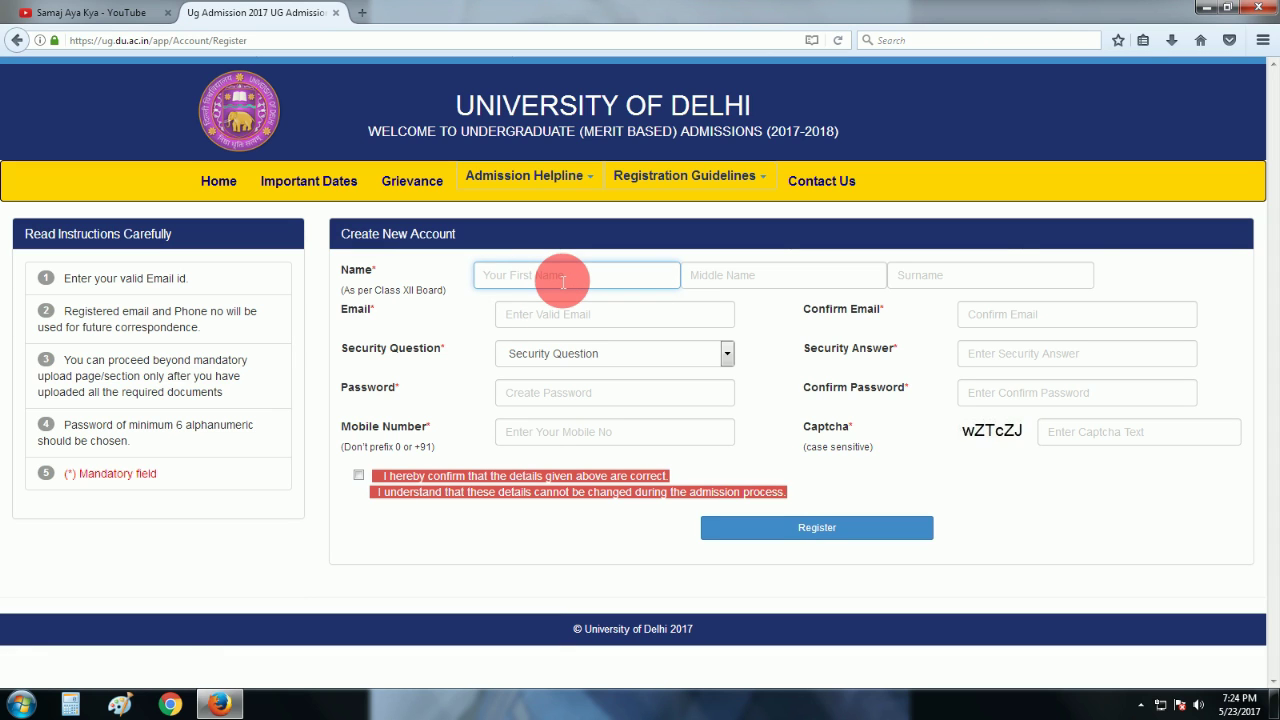
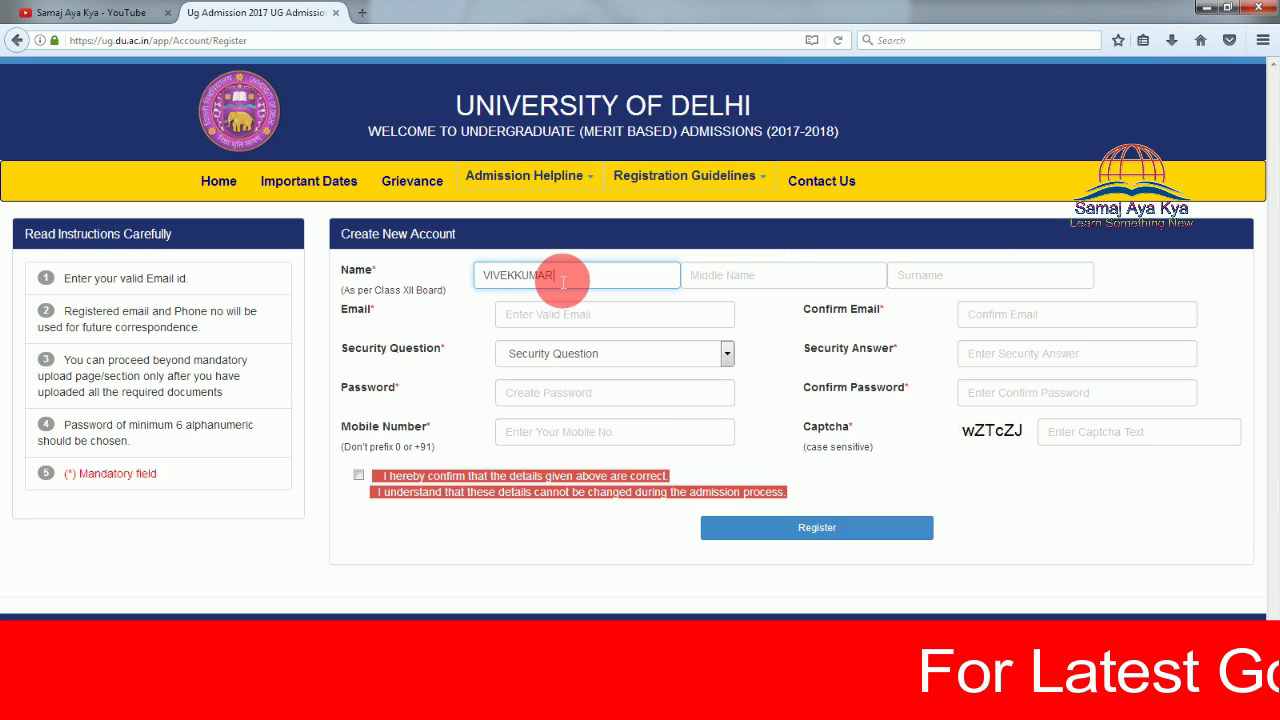
key("Tab")
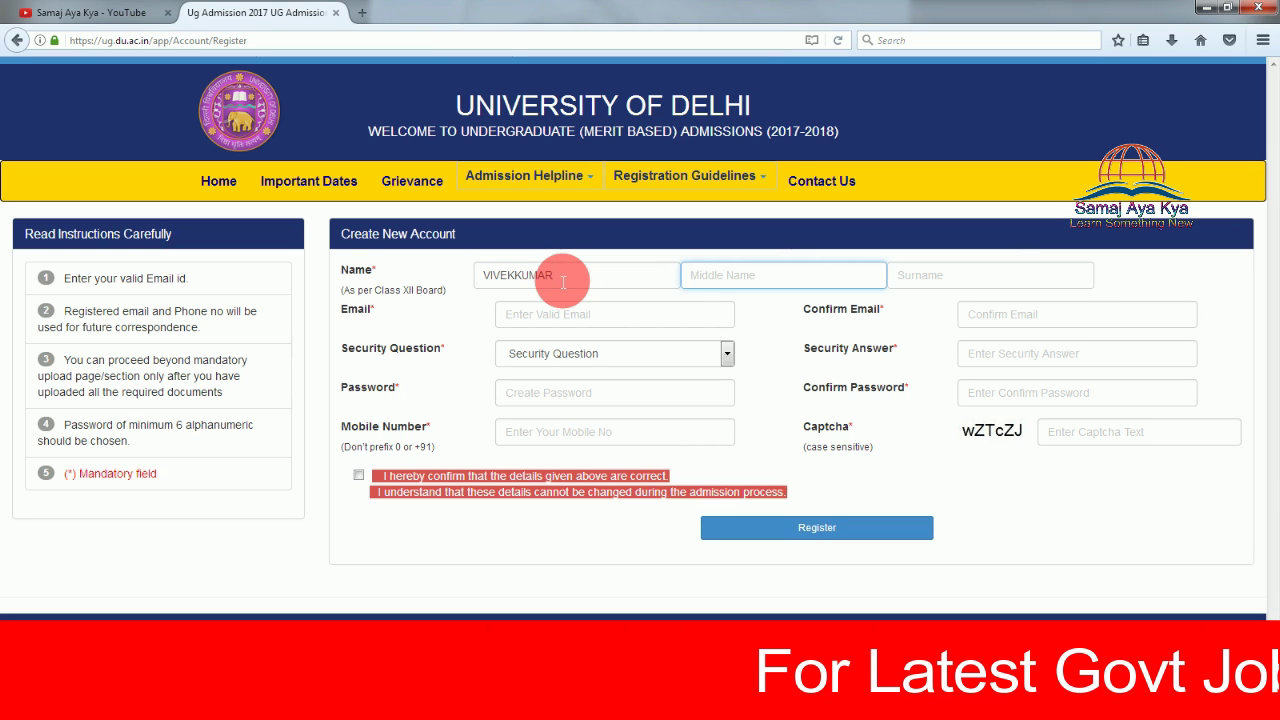
left_click(563, 280)
key("BackSpace")
key("BackSpace")
key("BackSpace")
key("BackSpace")
key("BackSpace")
key("Tab")
Fill in the applicant's surname and e-mail address.
key("Tab")
type("KUMAR")
key("Tab")
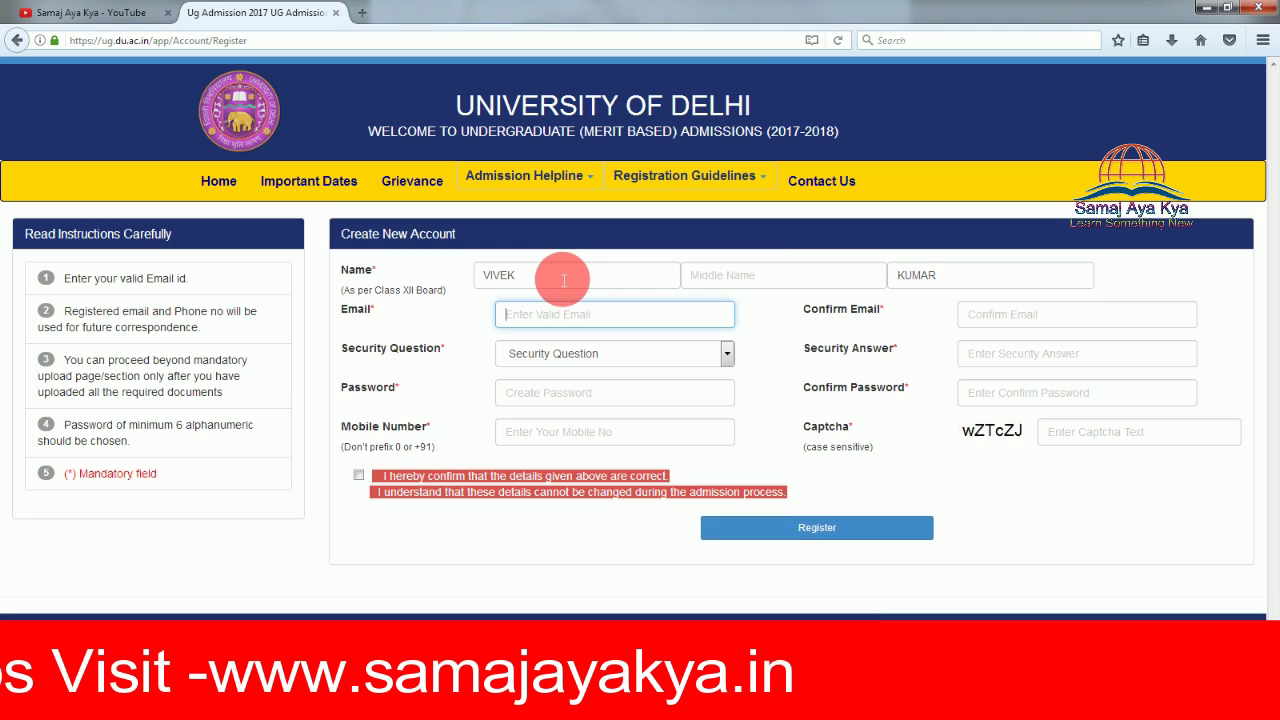
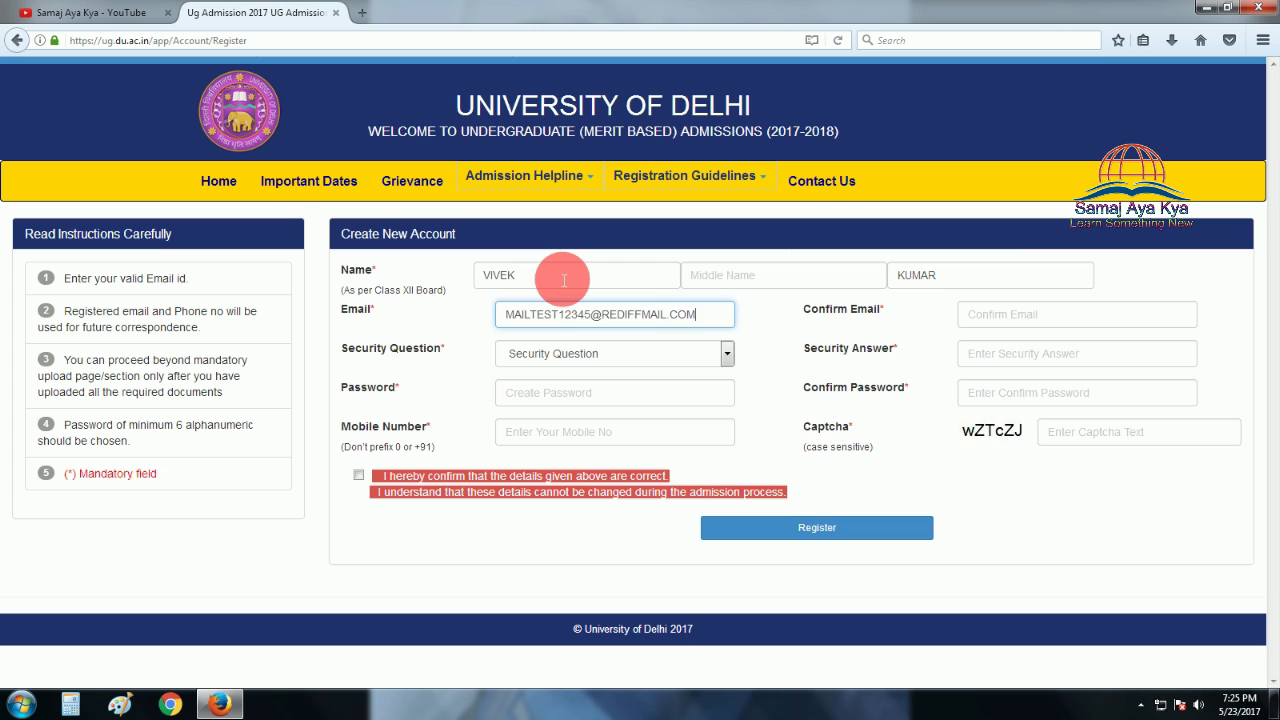
key("Tab")
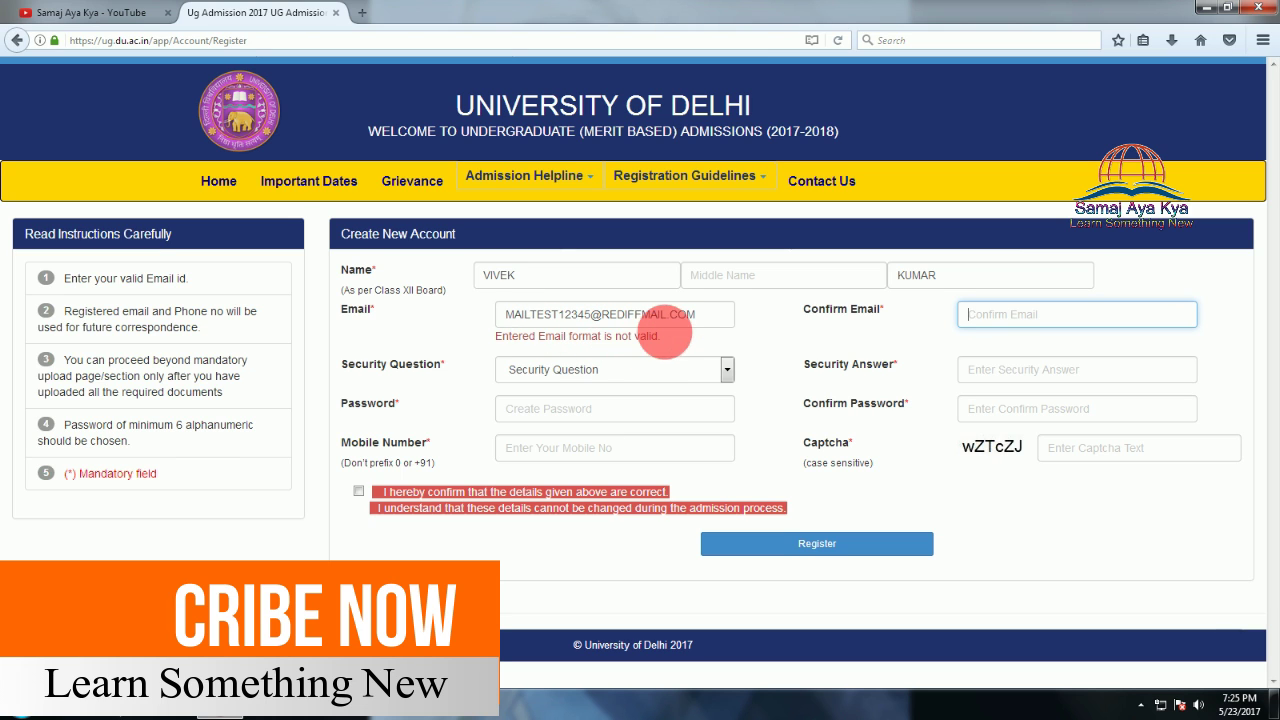
Replace the invalid e-mail with the lowercase rediffmail address.
left_click(692, 315)
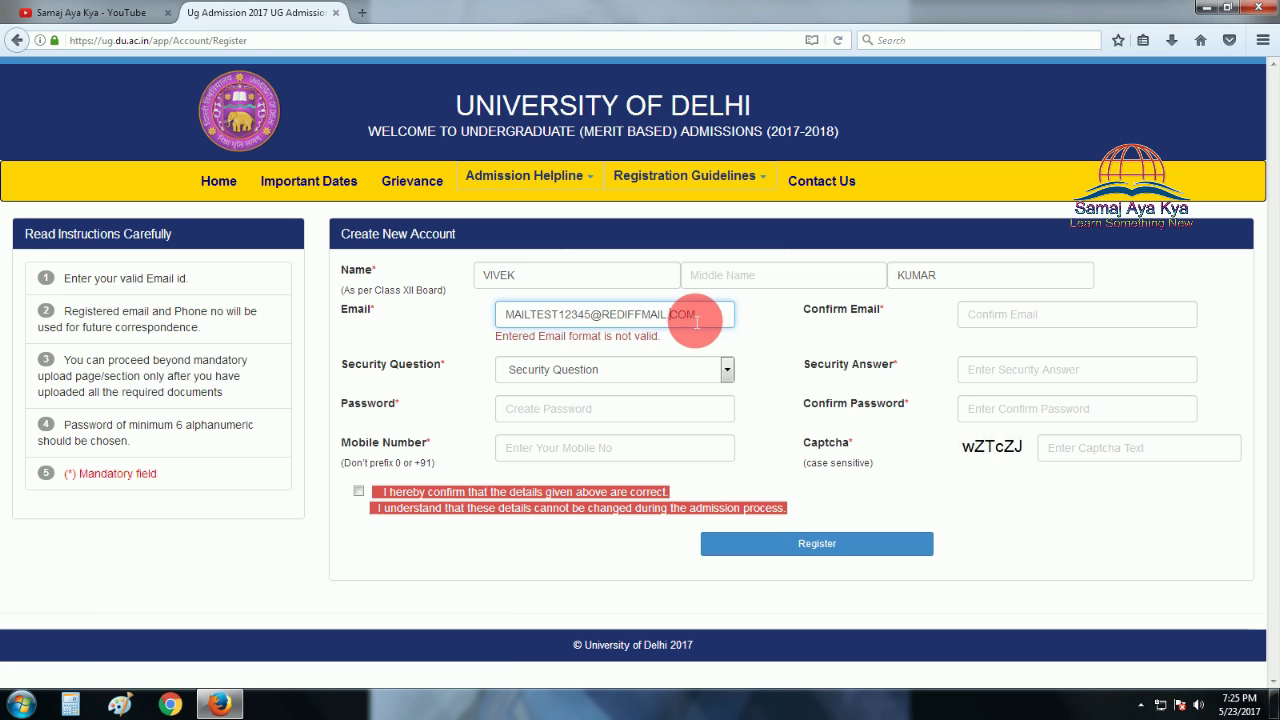
left_click(1079, 314)
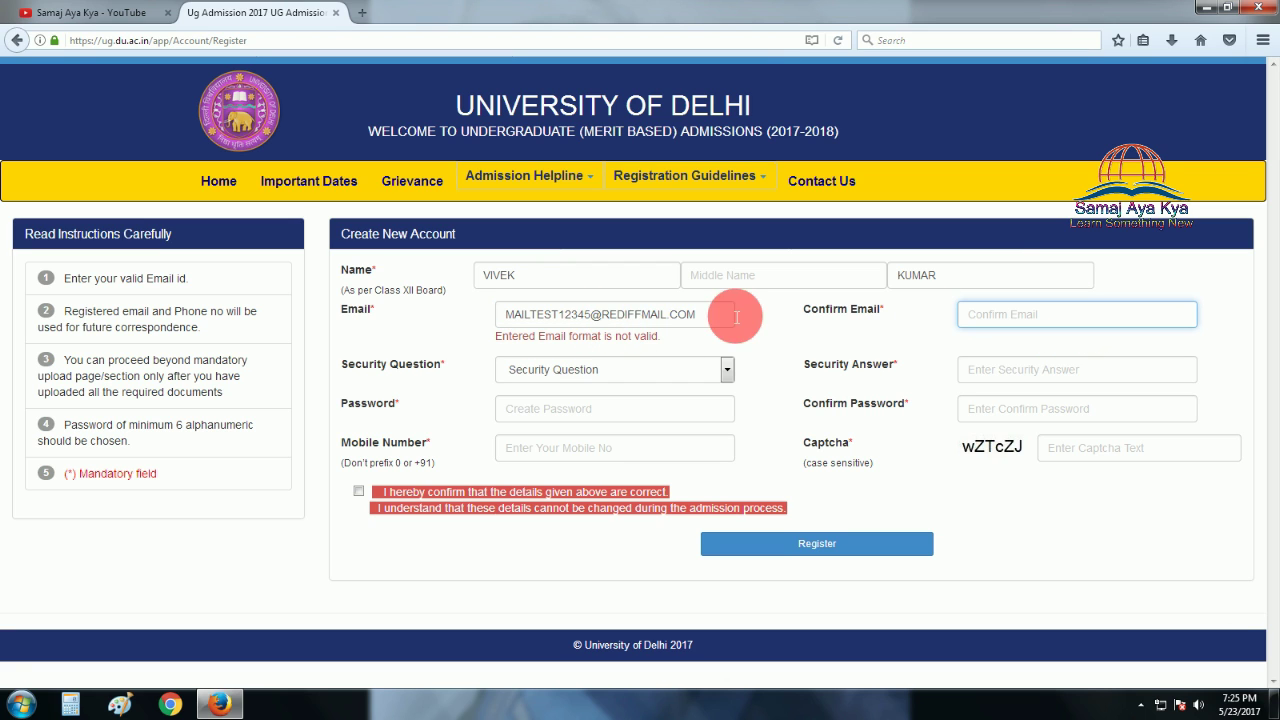
left_click_drag(737, 316, 369, 324)
key("BackSpace")
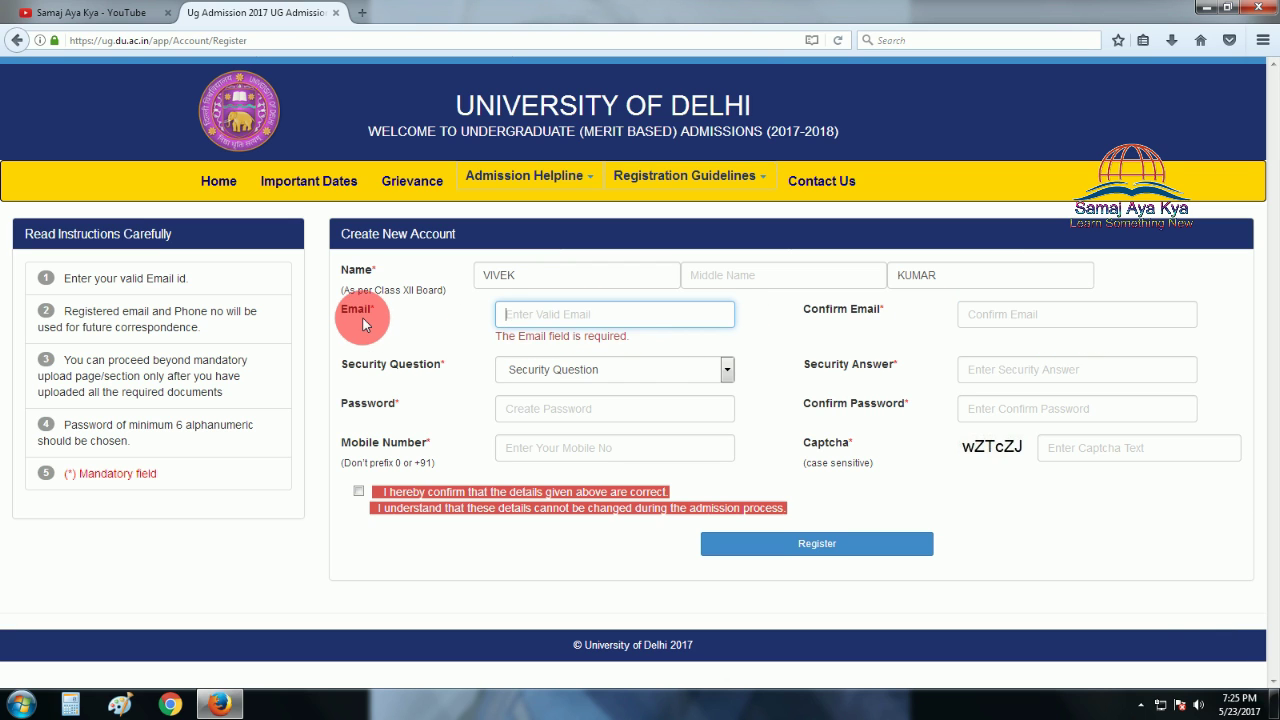
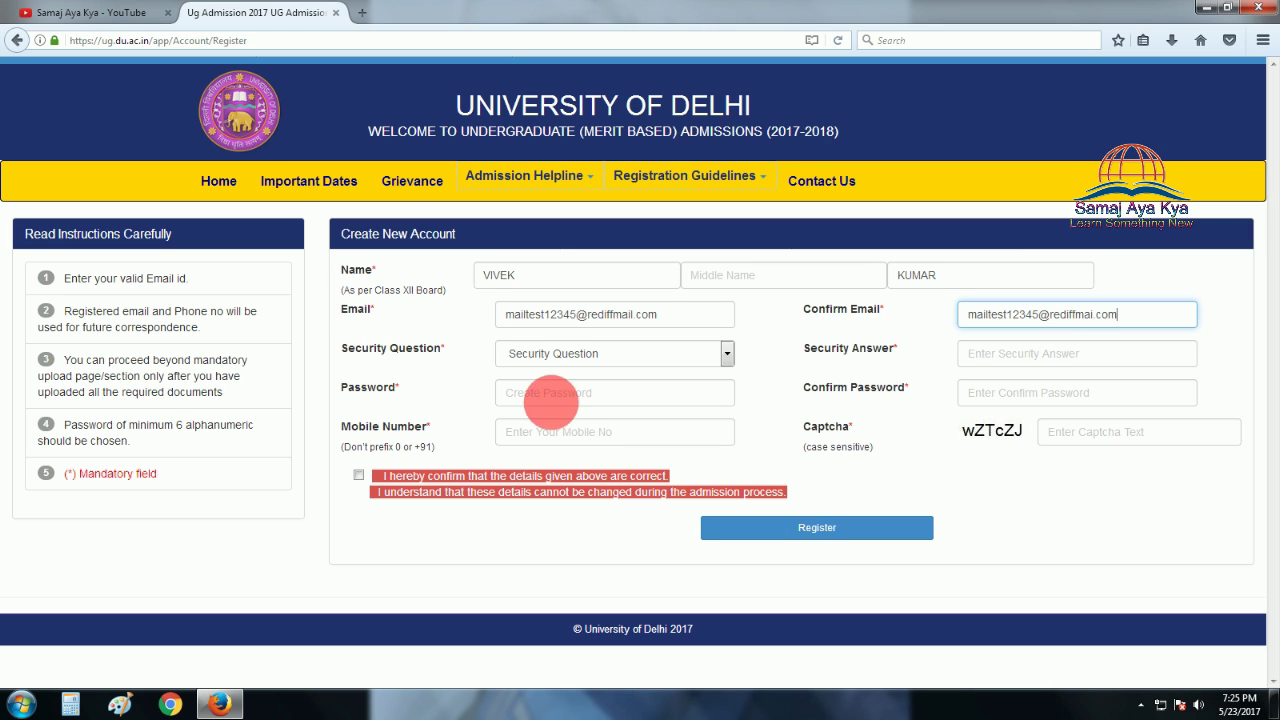
Fix the Confirm Email typo and choose Place of Birth as the security question.
left_click(1097, 320)
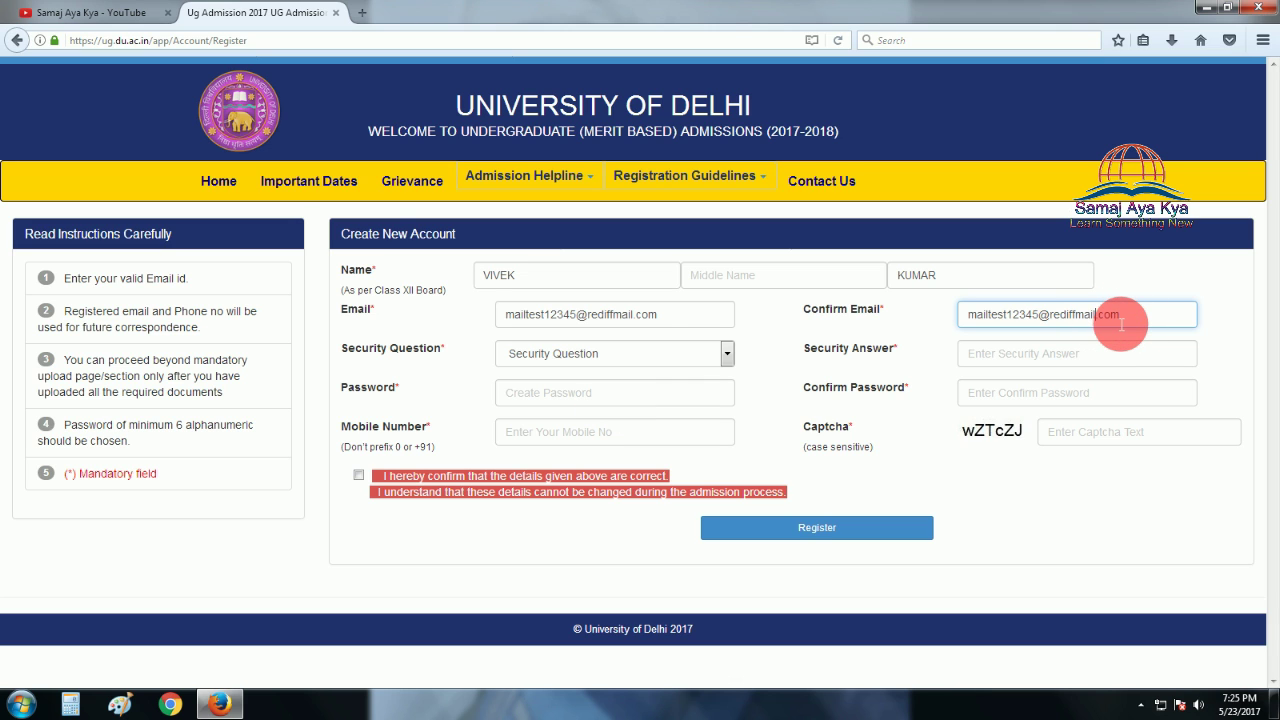
left_click(649, 353)
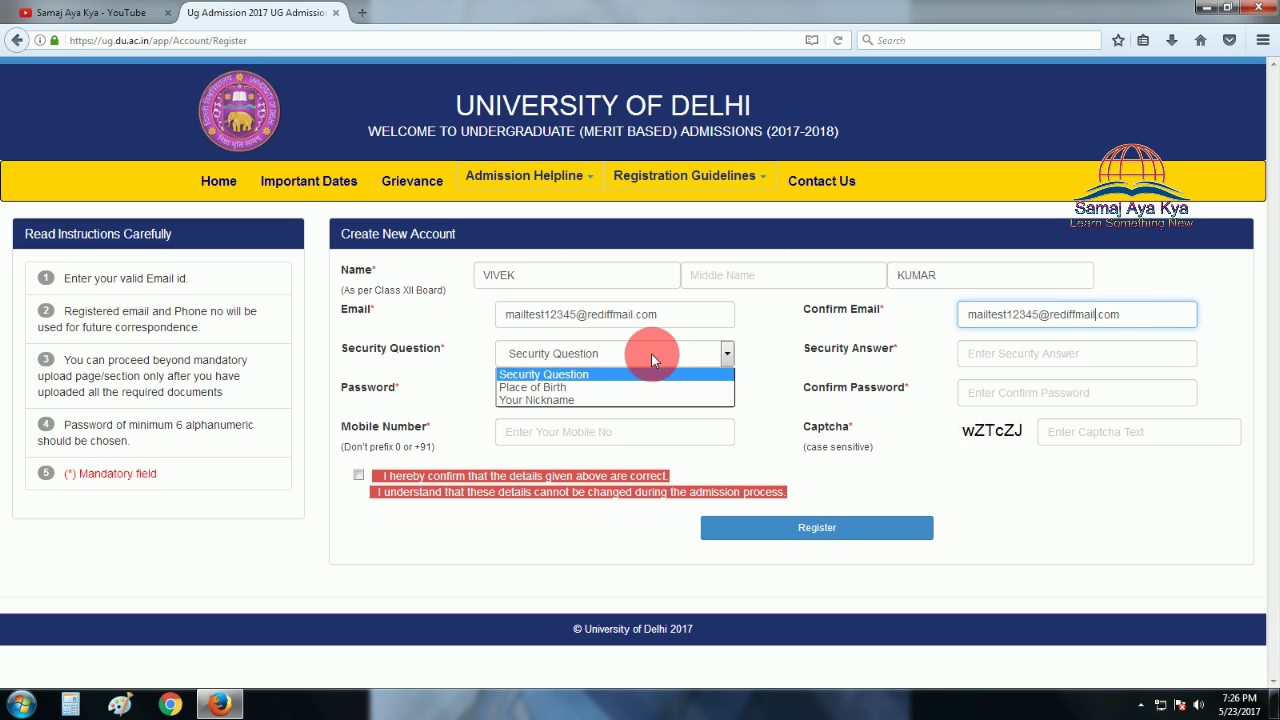
left_click(598, 388)
Start the account password and fill in the place-of-birth security answer.
left_click(622, 401)
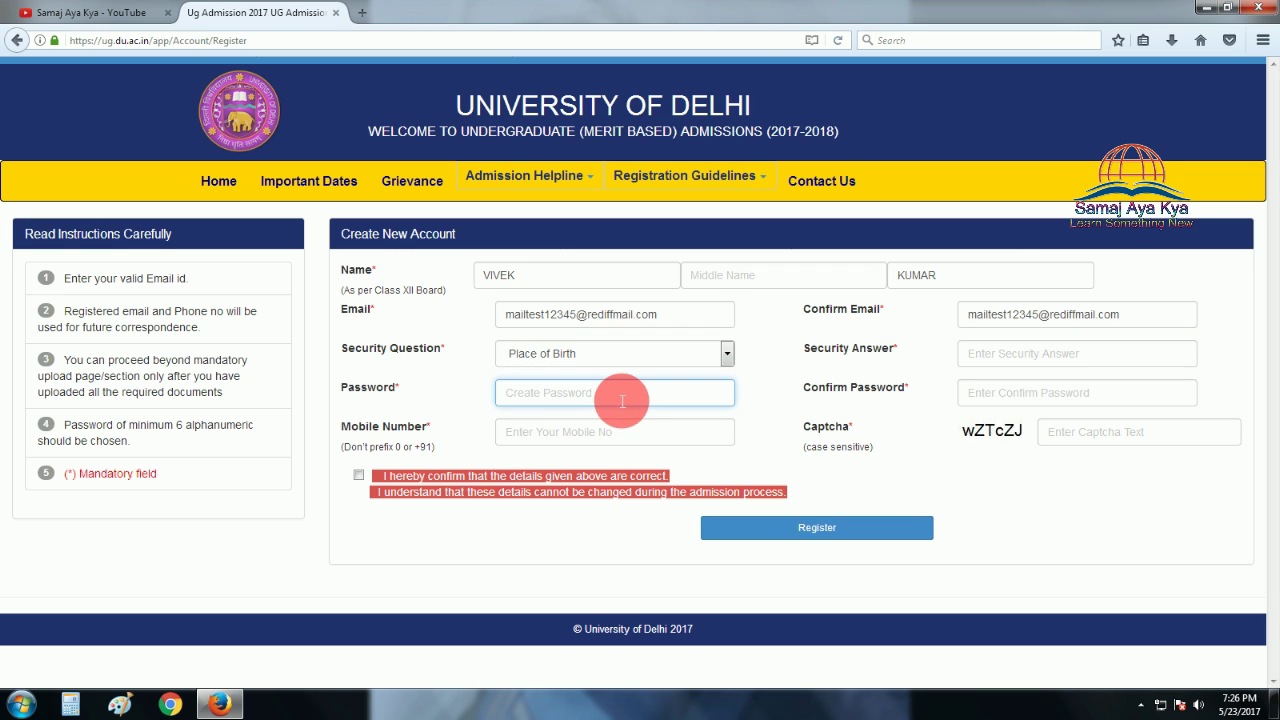
type("5")
key("Tab")
left_click(1074, 400)
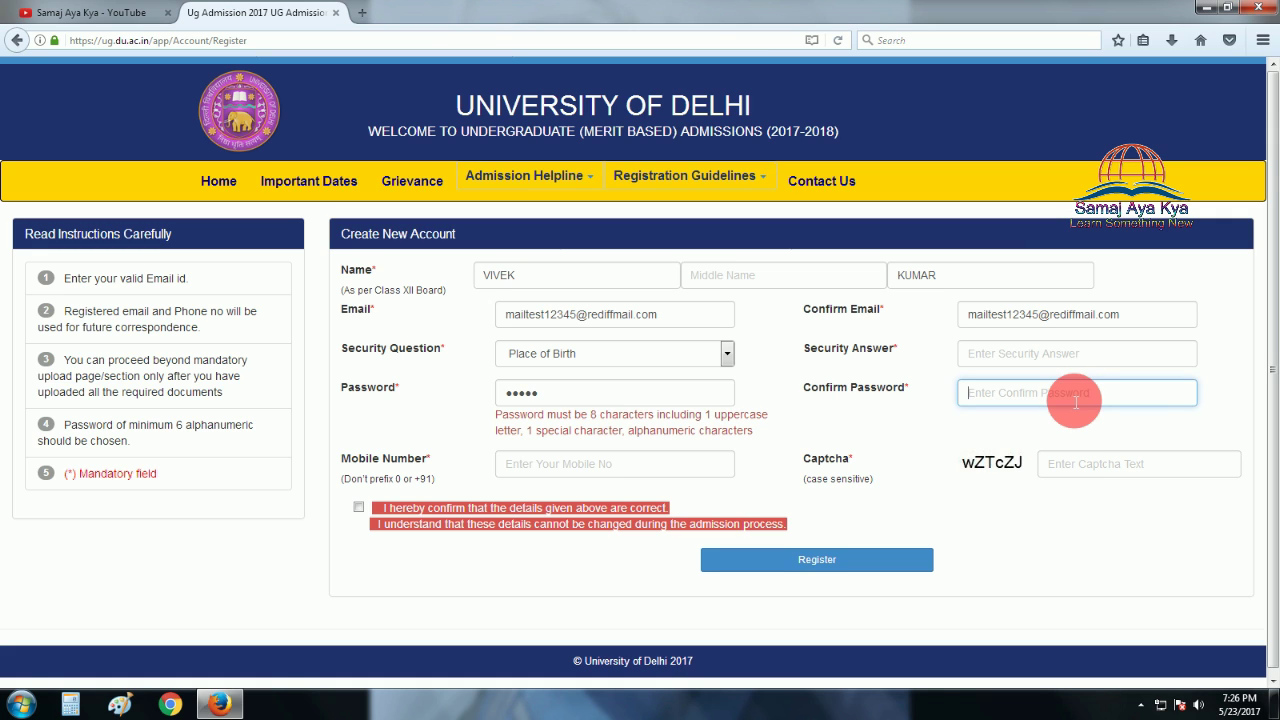
double_click(560, 395)
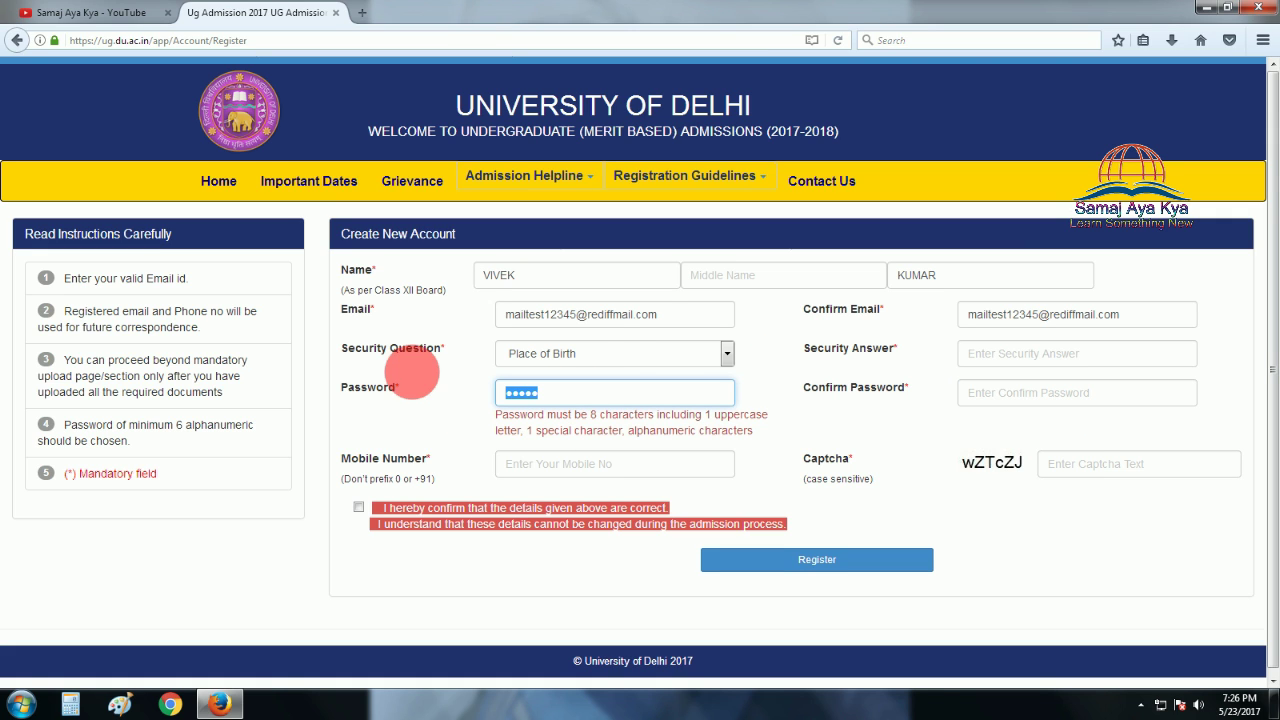
left_click(1010, 353)
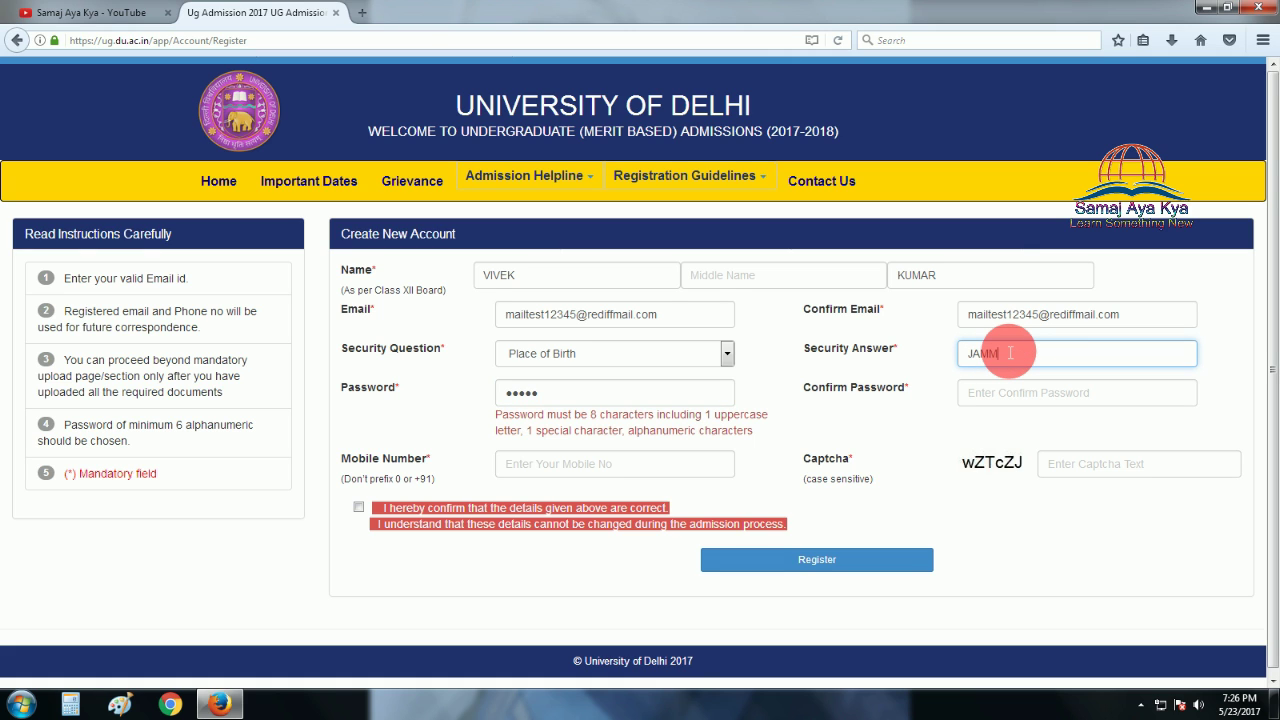
key("Tab")
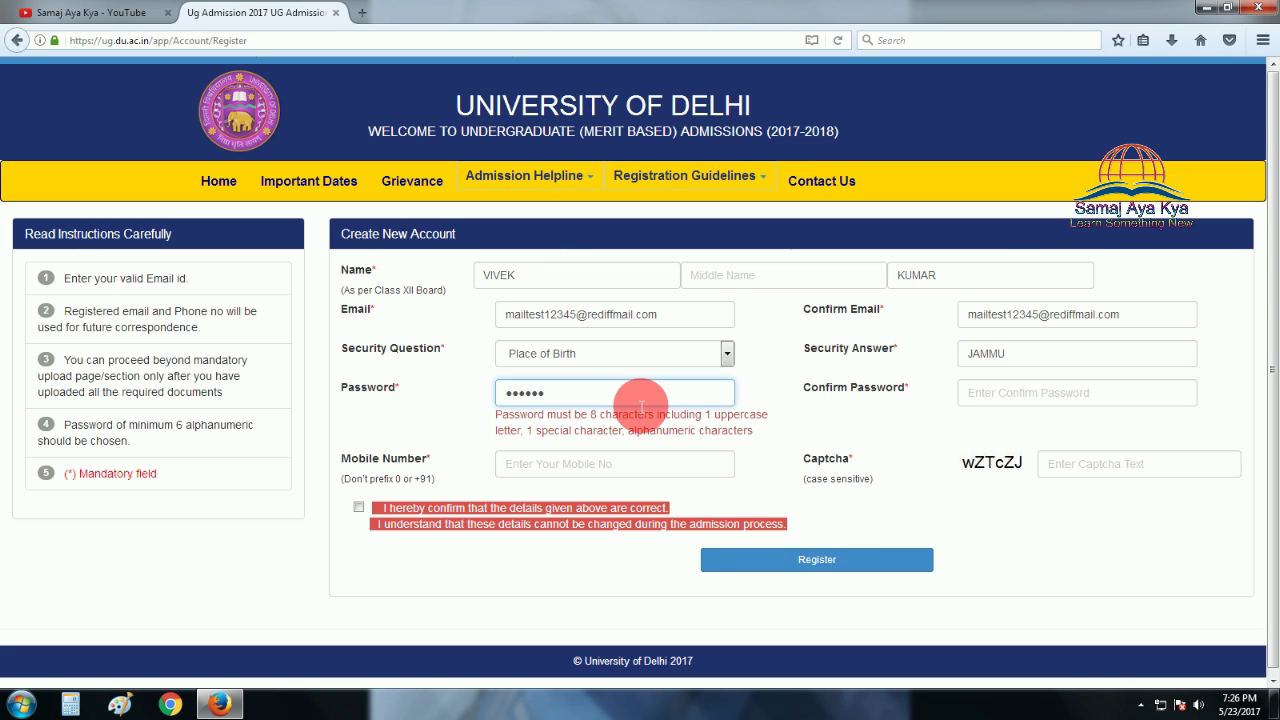
Complete and confirm the password, then enter the applicant's mobile number.
type("1")
left_click(1060, 395)
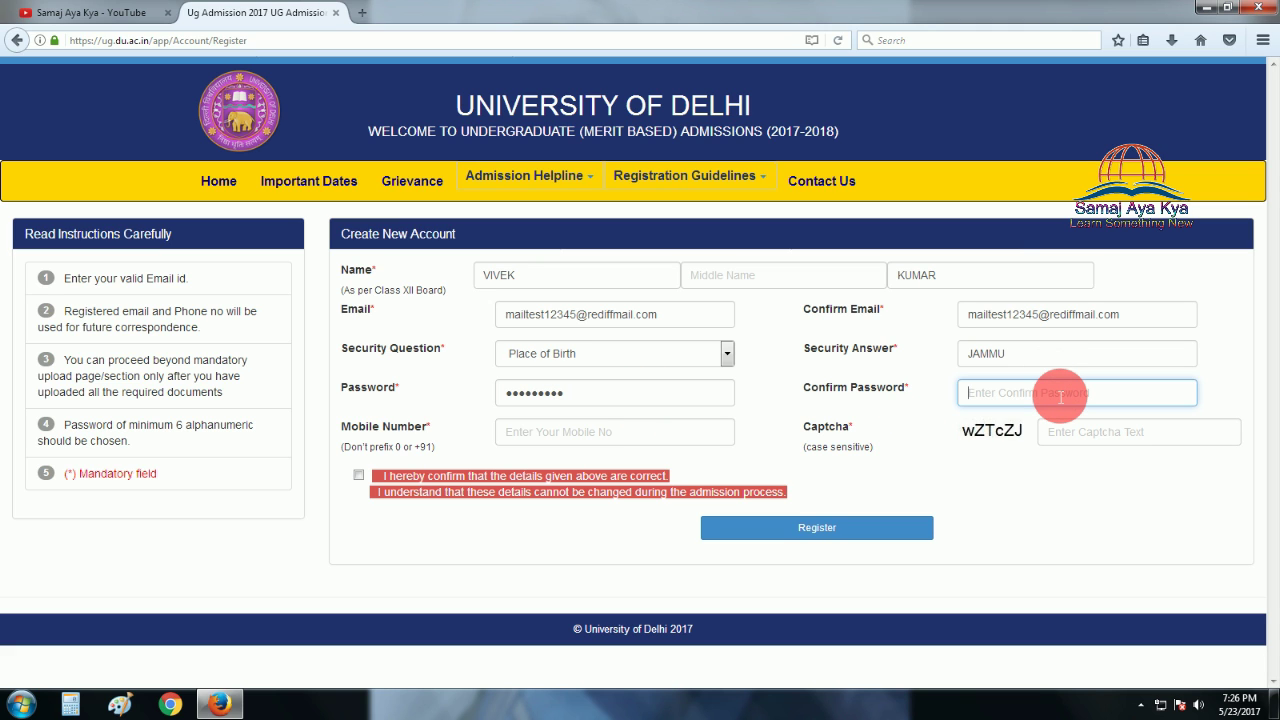
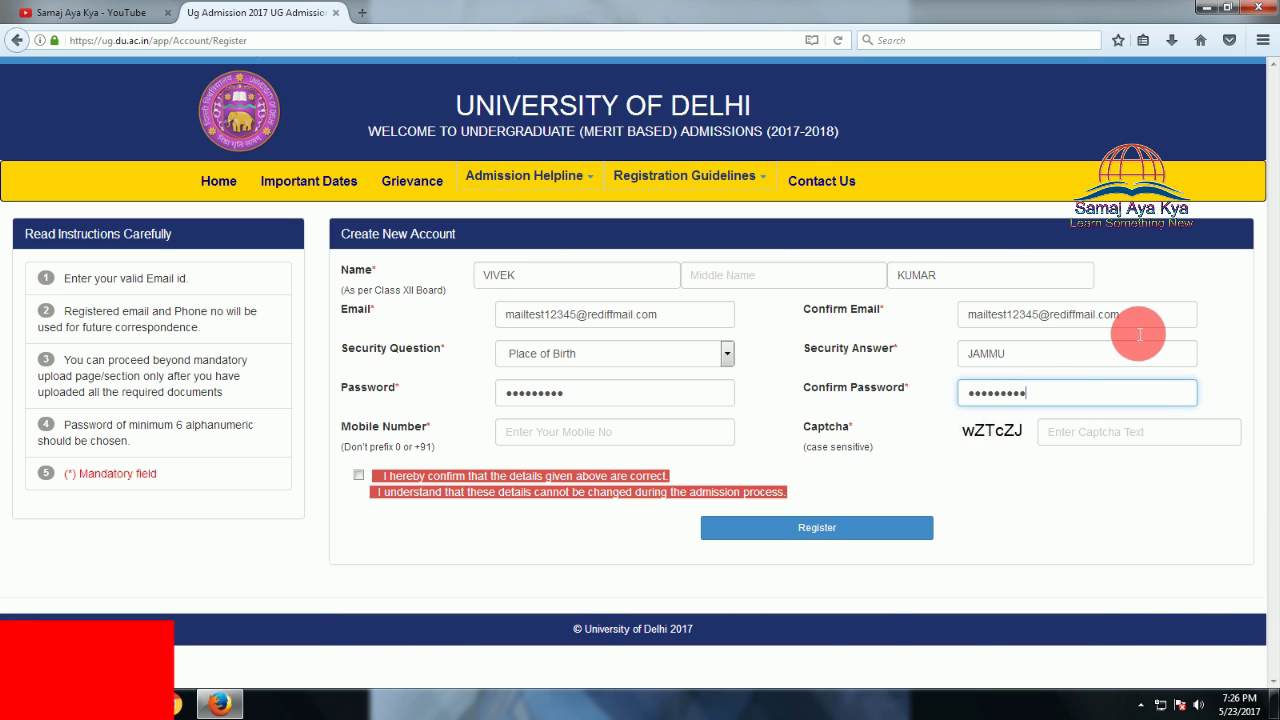
left_click(674, 432)
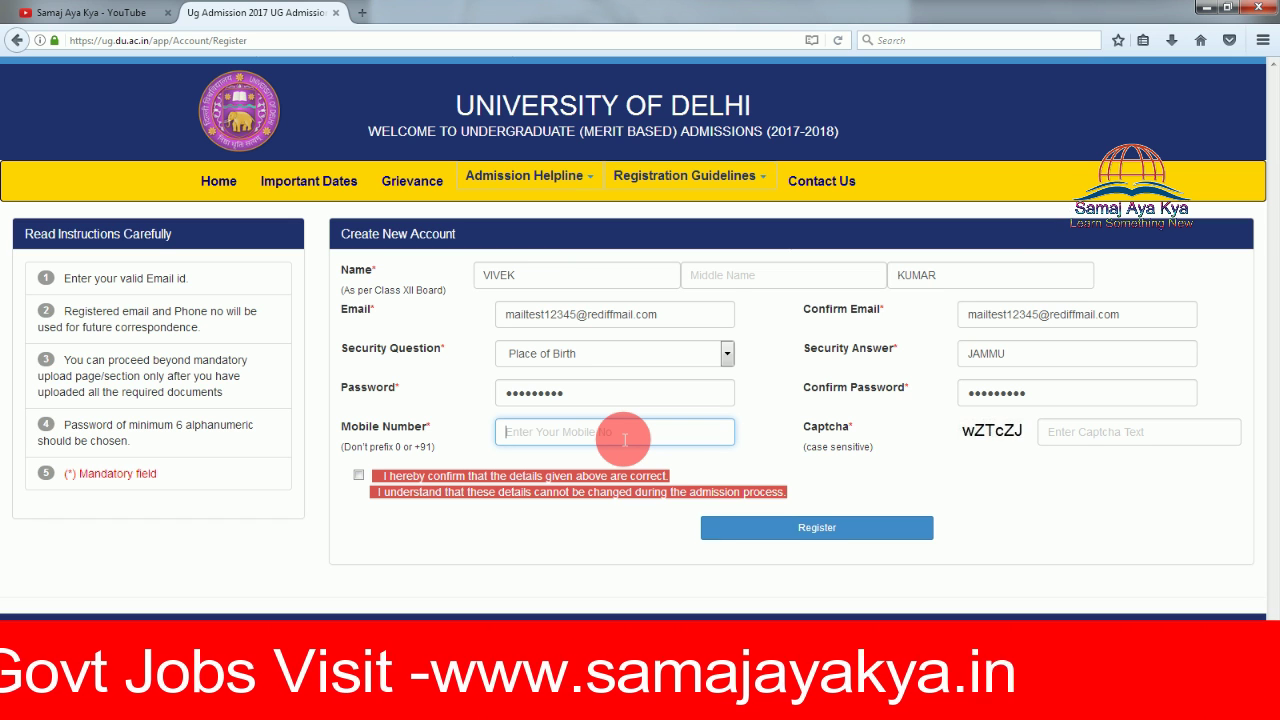
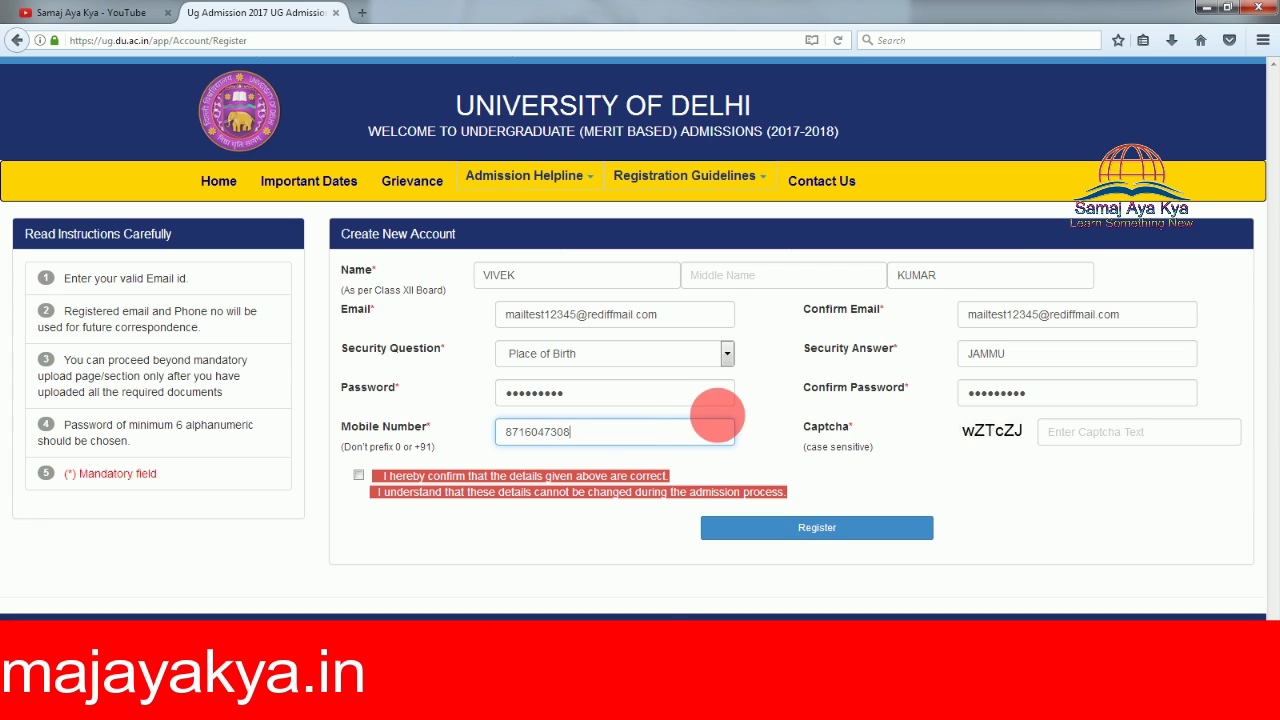
Enter the captcha text shown beside the Captcha box.
left_click(1110, 445)
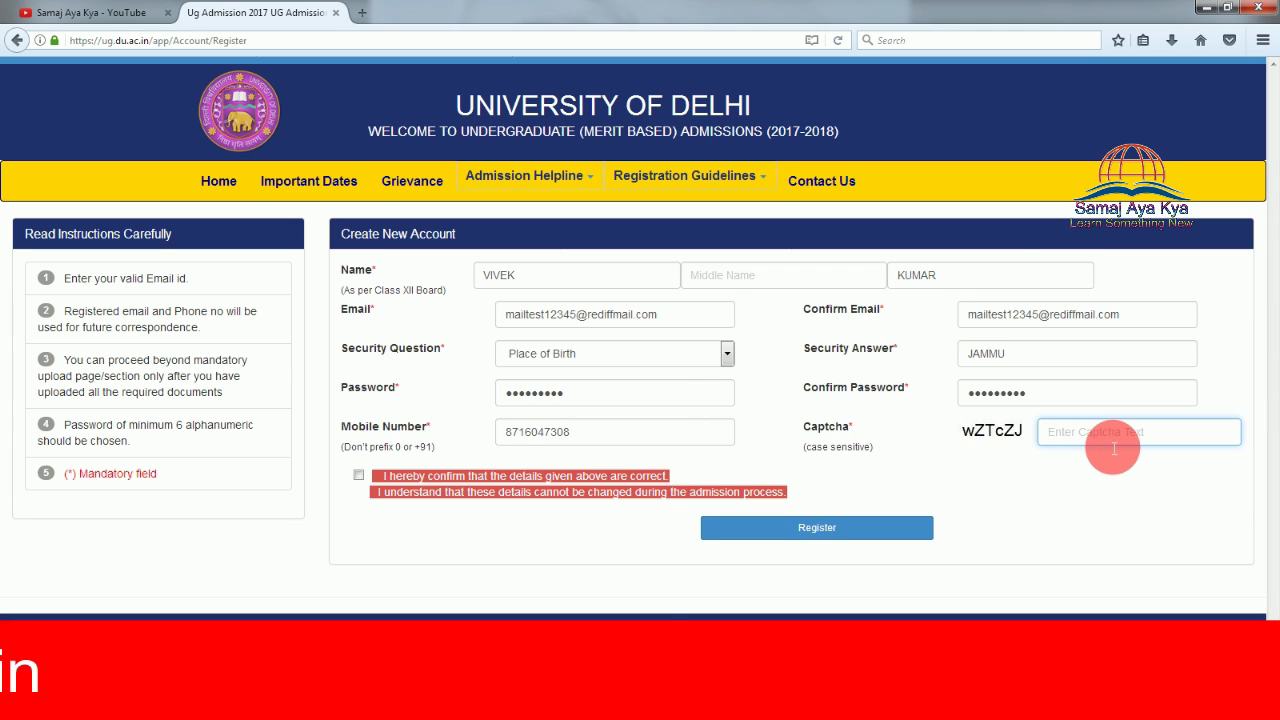
type("wZT")
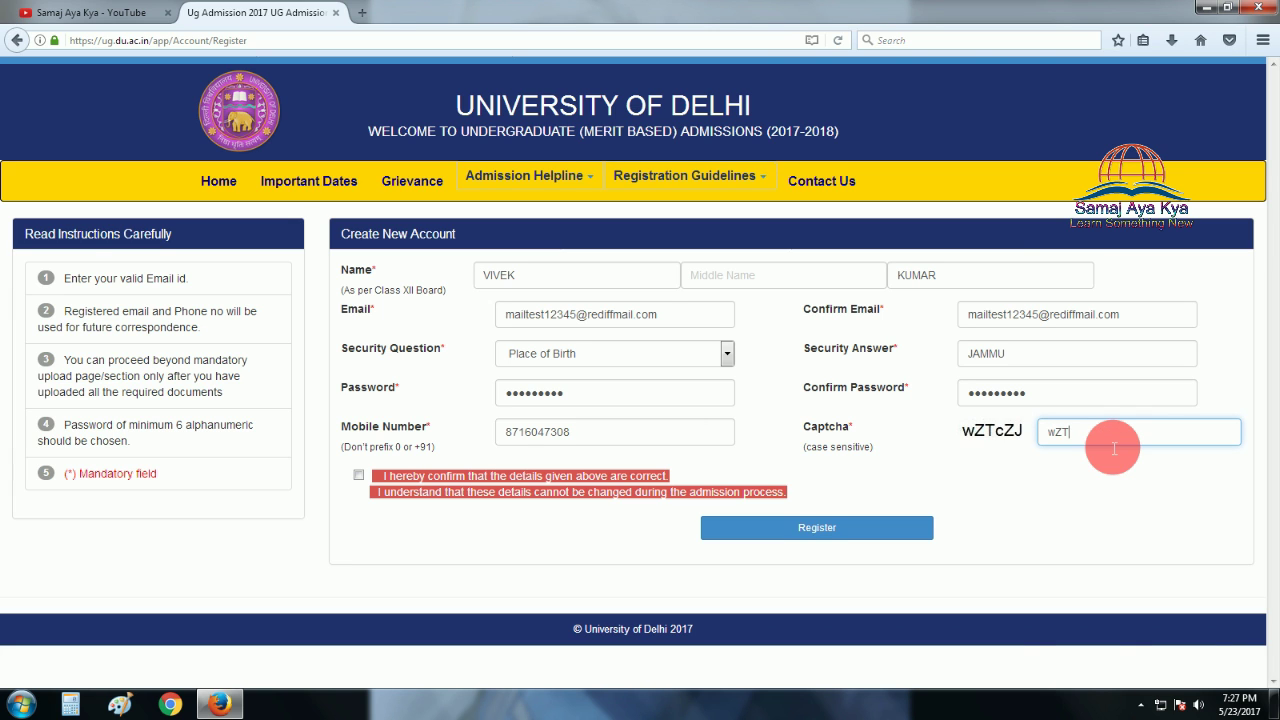
type("c")
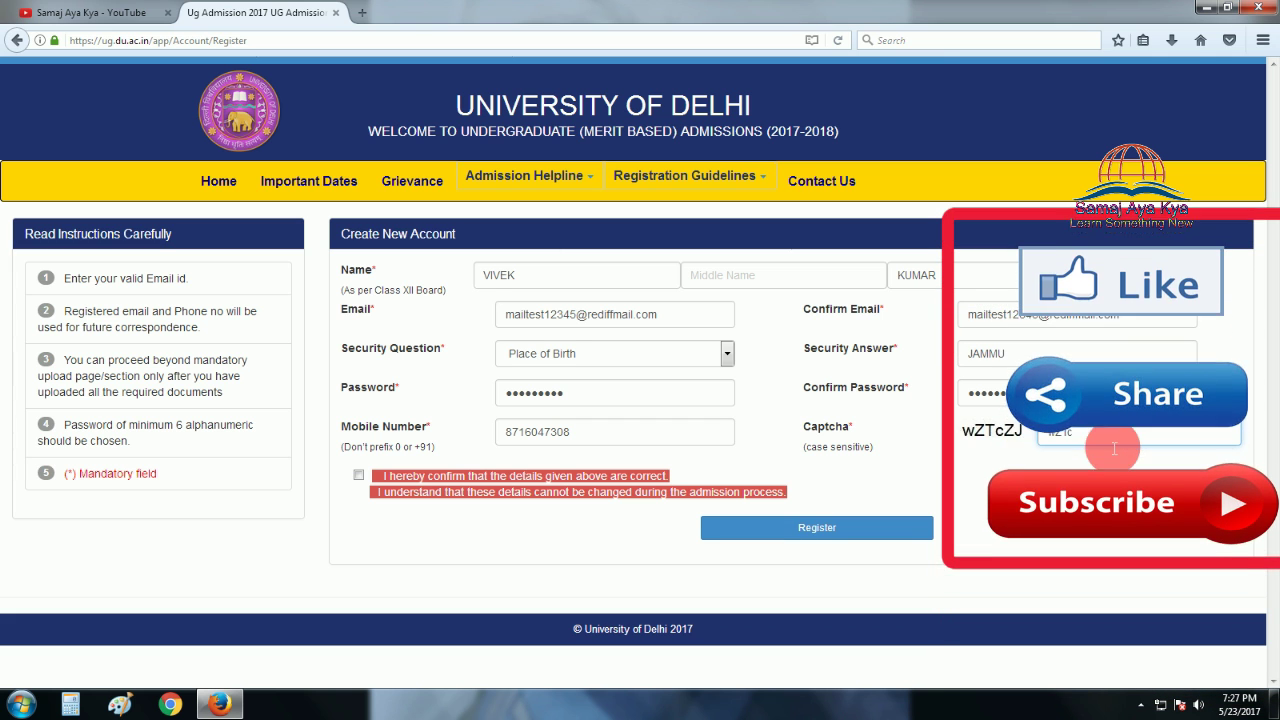
type("Z")
type("J")
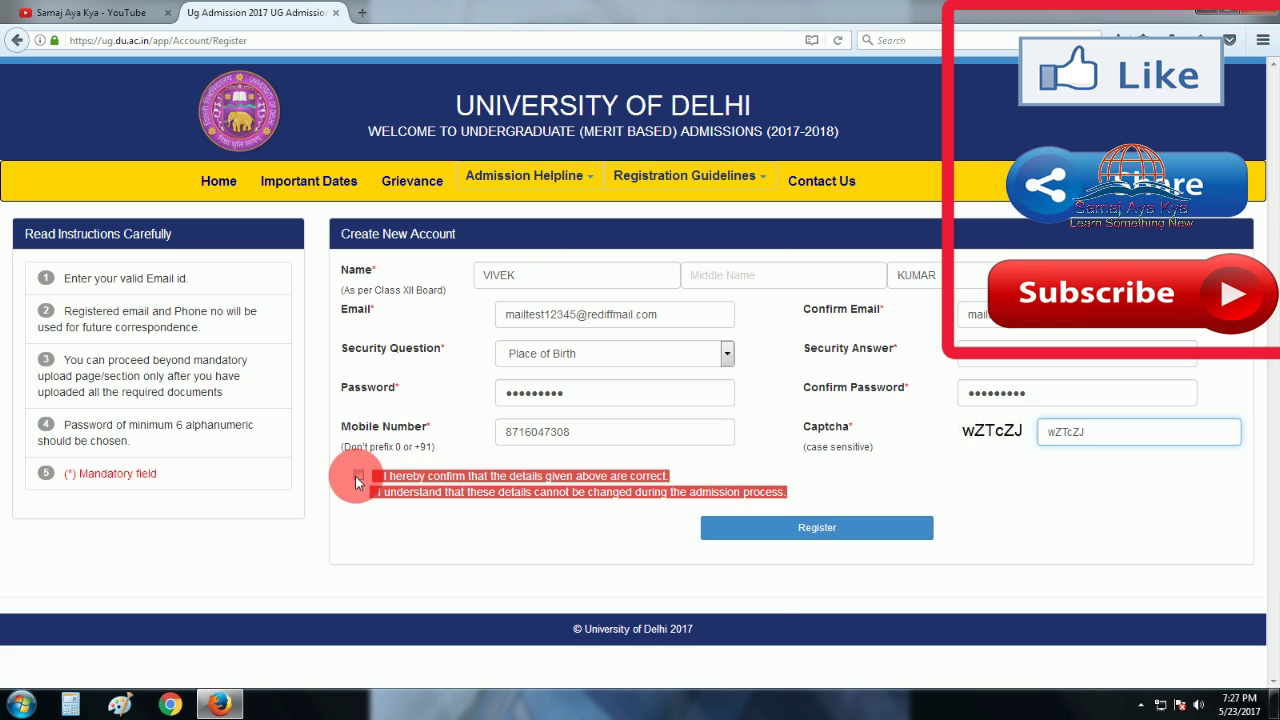
Confirm the details, register the account, and highlight the new form number.
left_click(358, 477)
left_click(853, 531)
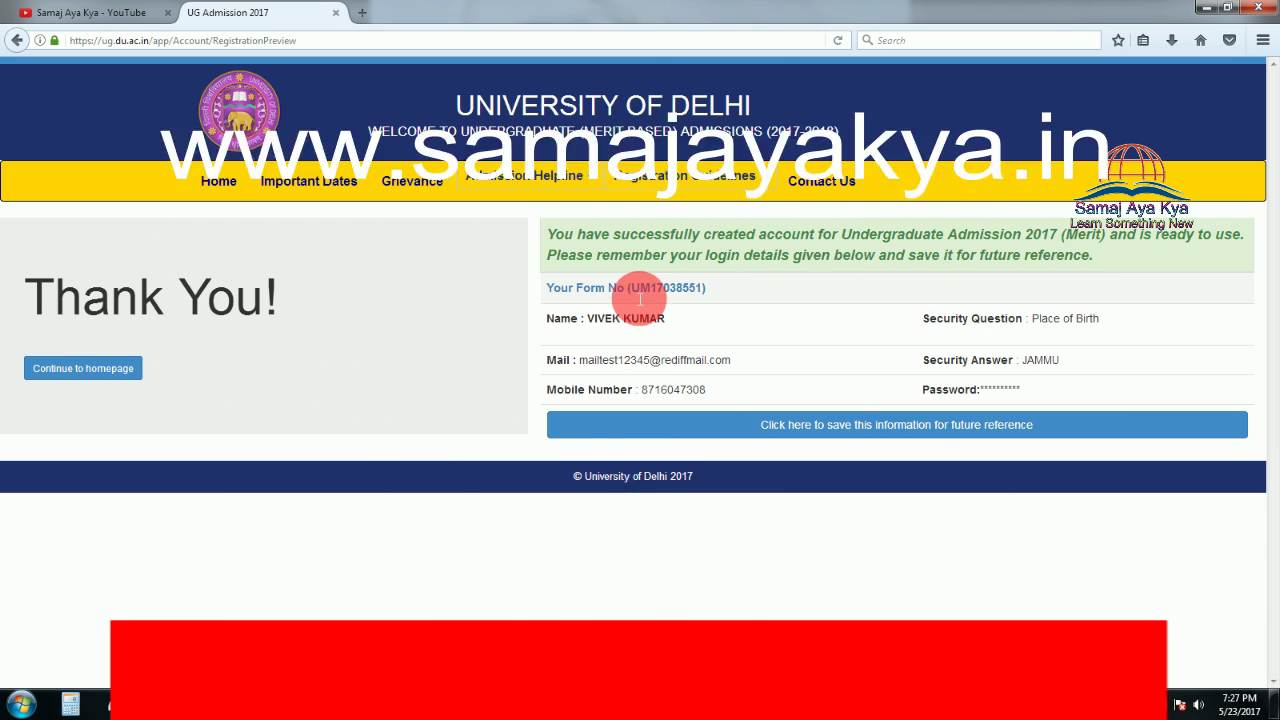
left_click_drag(633, 291, 711, 292)
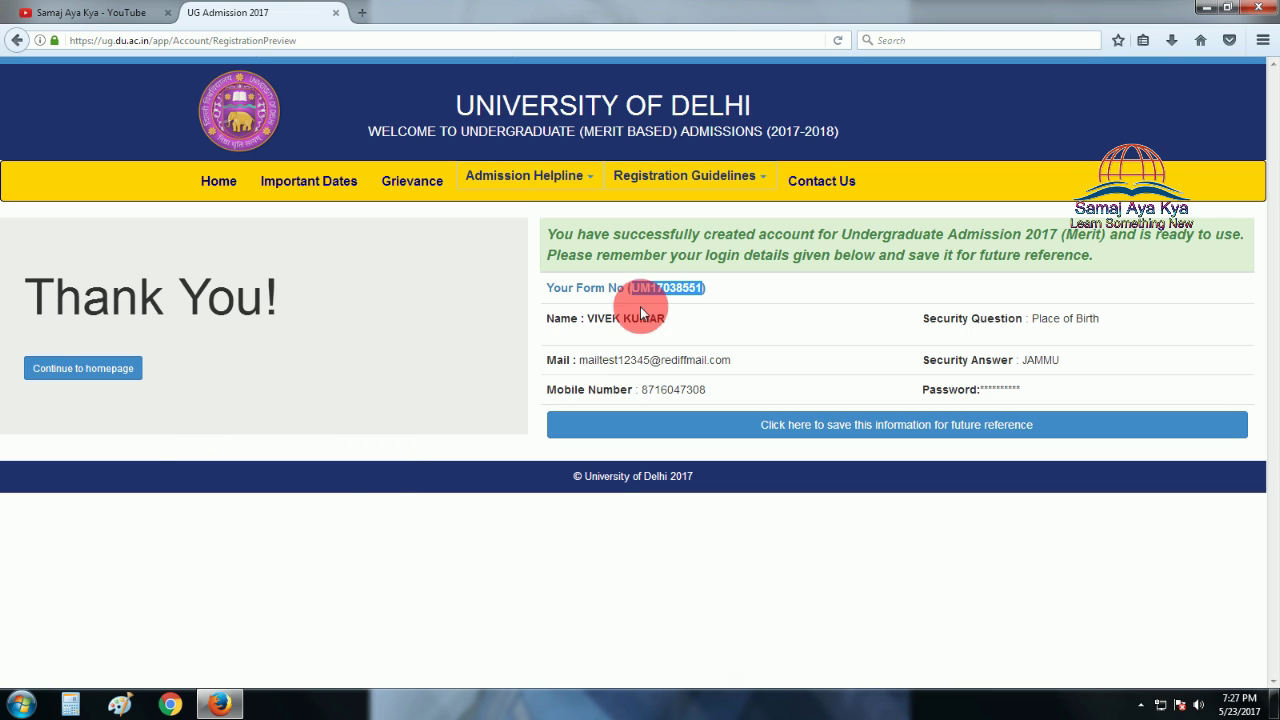
Save the registration details as RegistrationDetail.pdf and continue to the admissions home page.
left_click(913, 430)
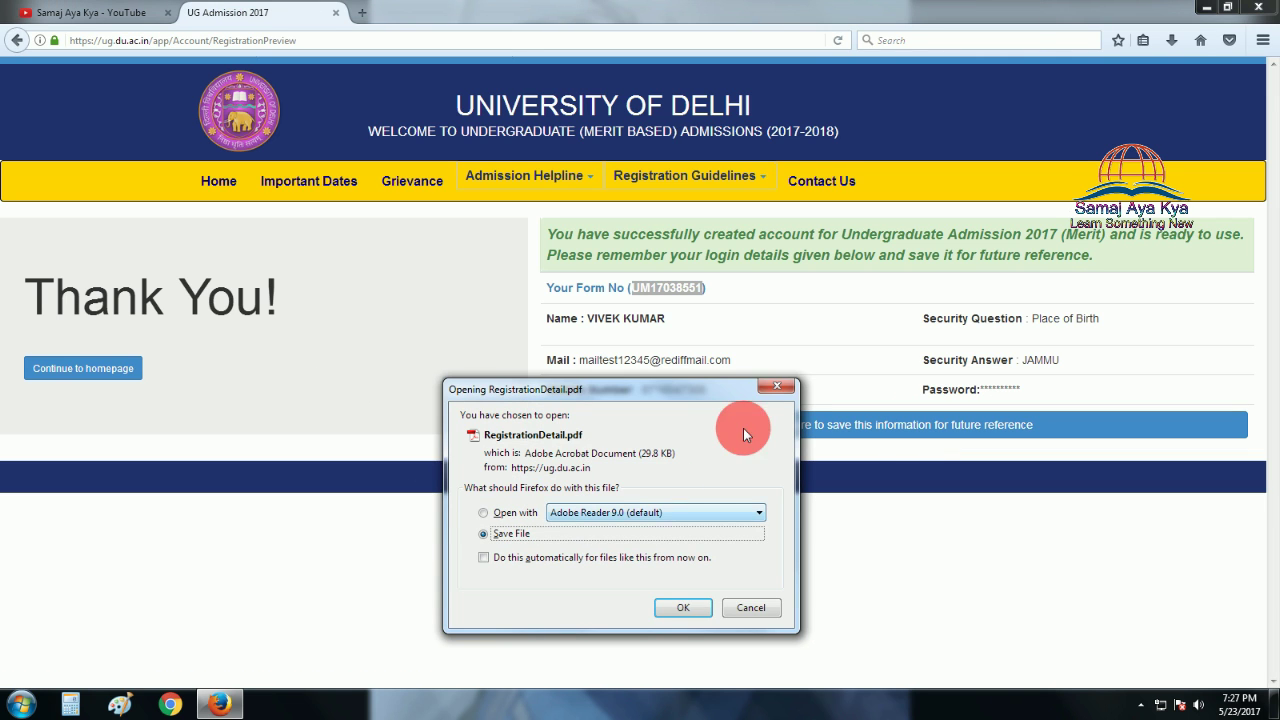
left_click(778, 390)
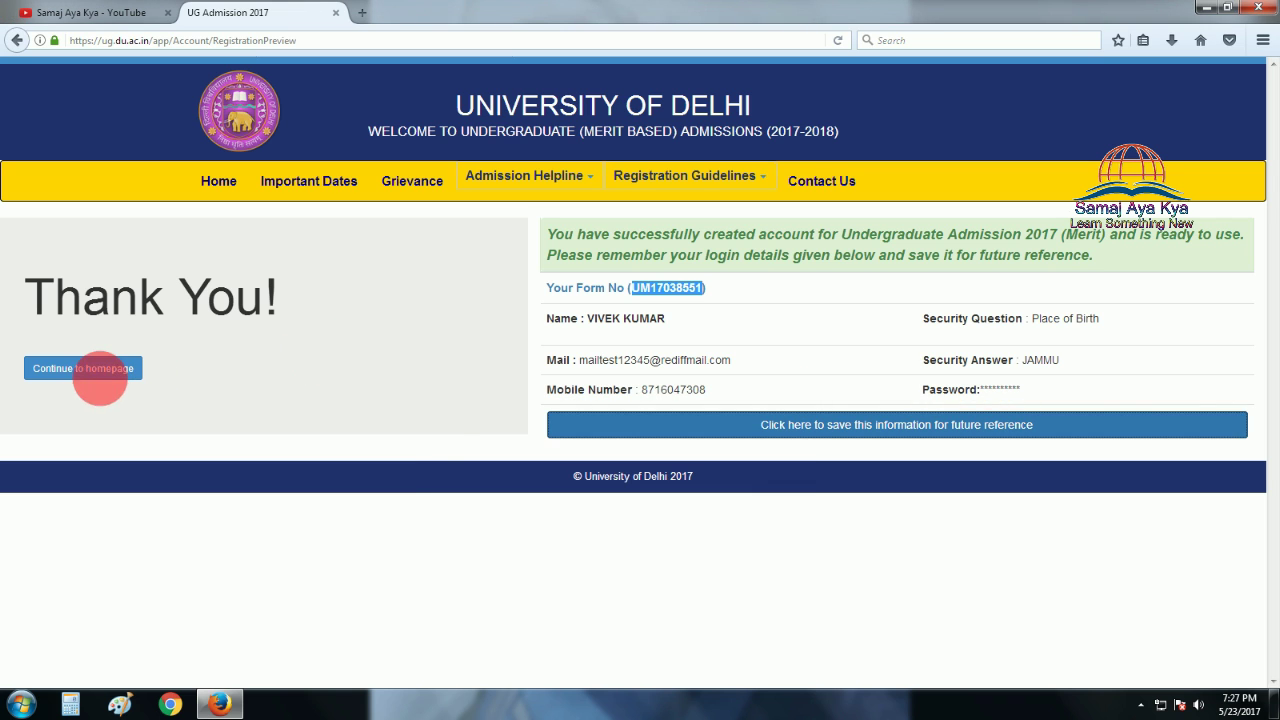
left_click(843, 437)
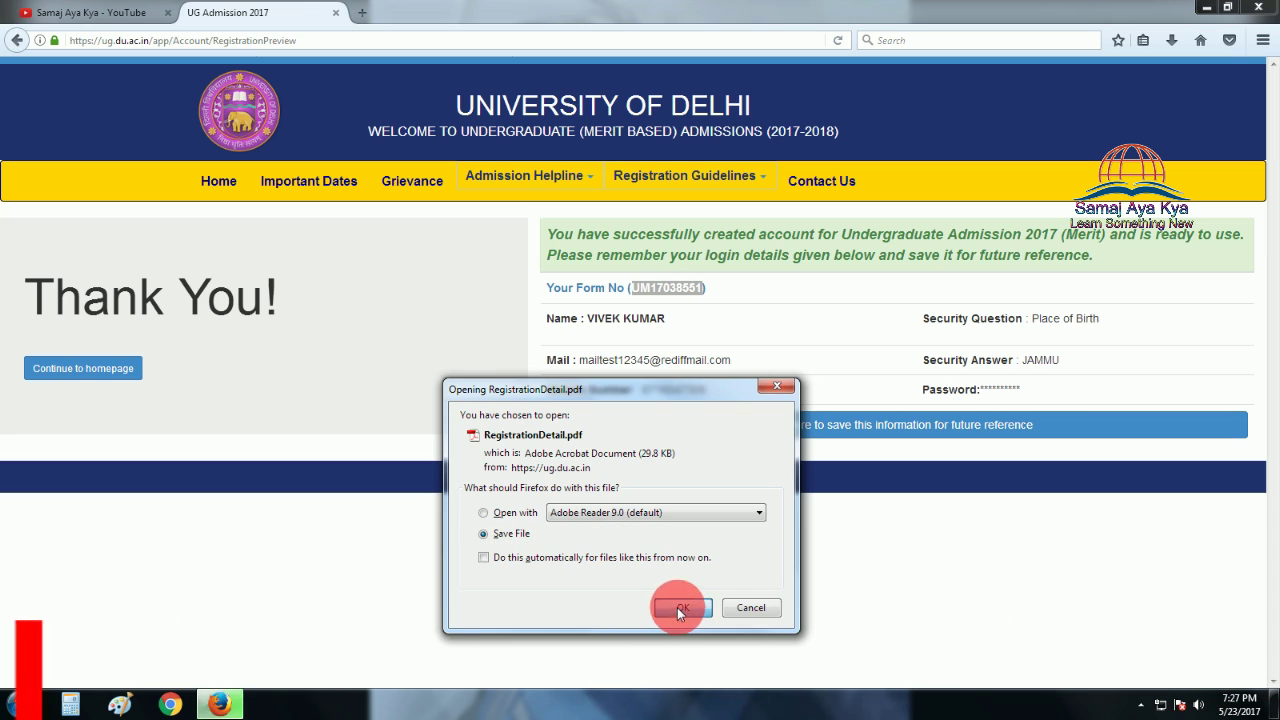
left_click(677, 607)
left_click(78, 368)
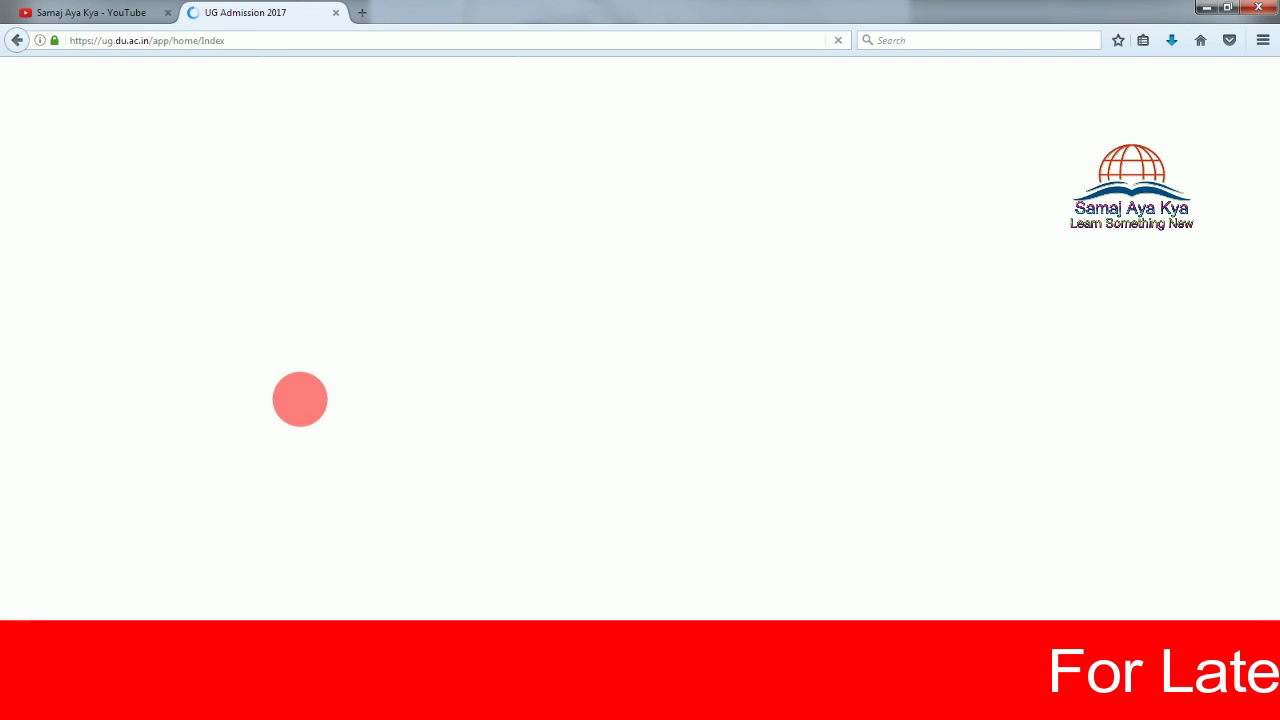
Enter the registered e-mail and password in Registered Applicant Sign In.
left_click(935, 275)
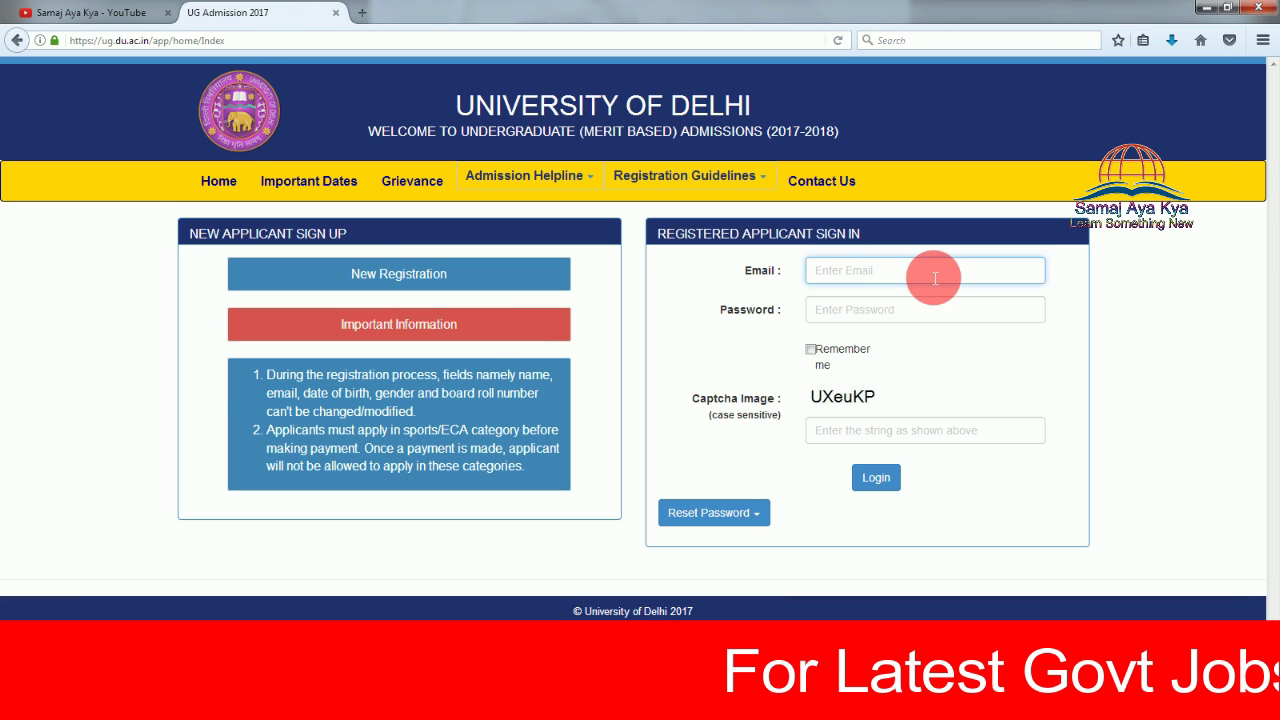
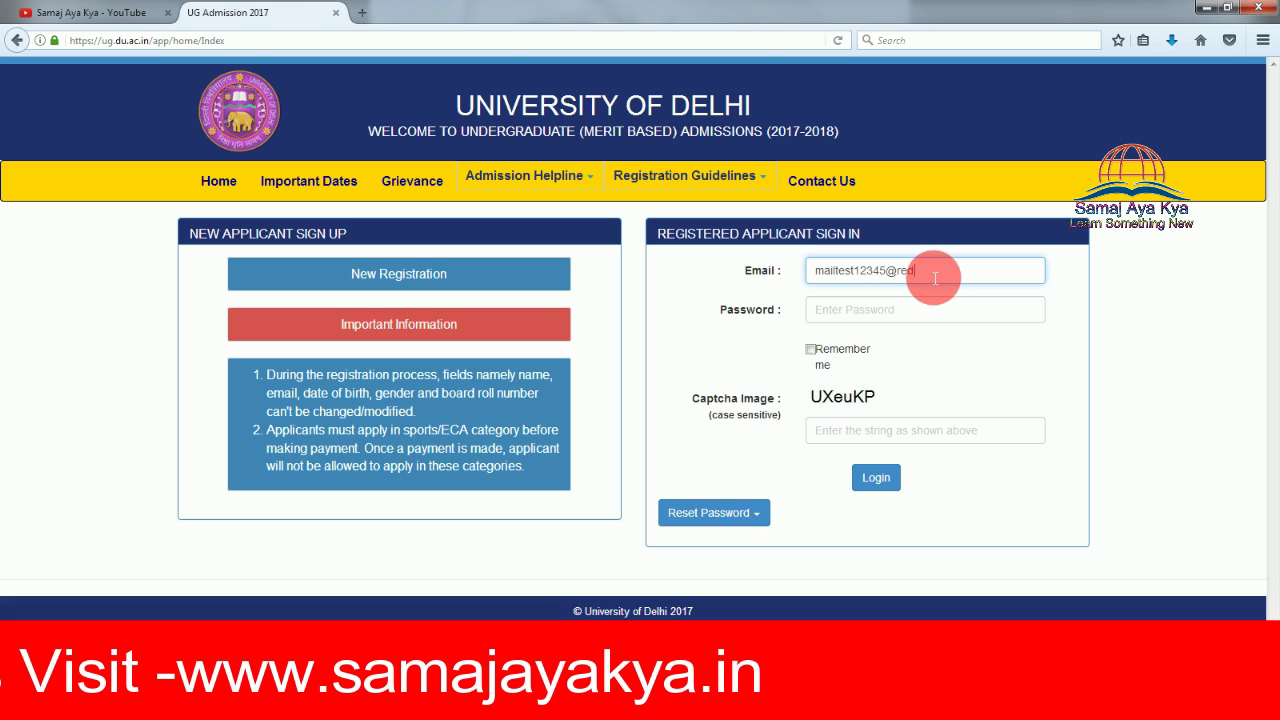
key("Tab")
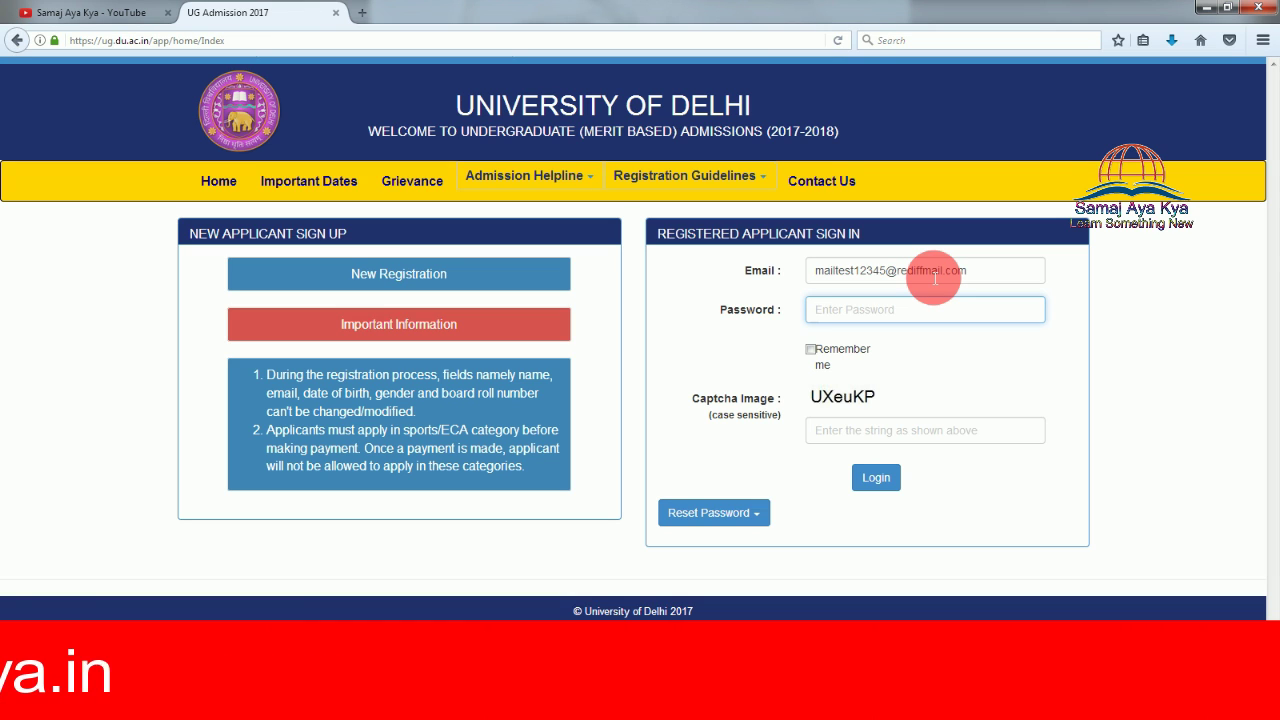
type("••••")
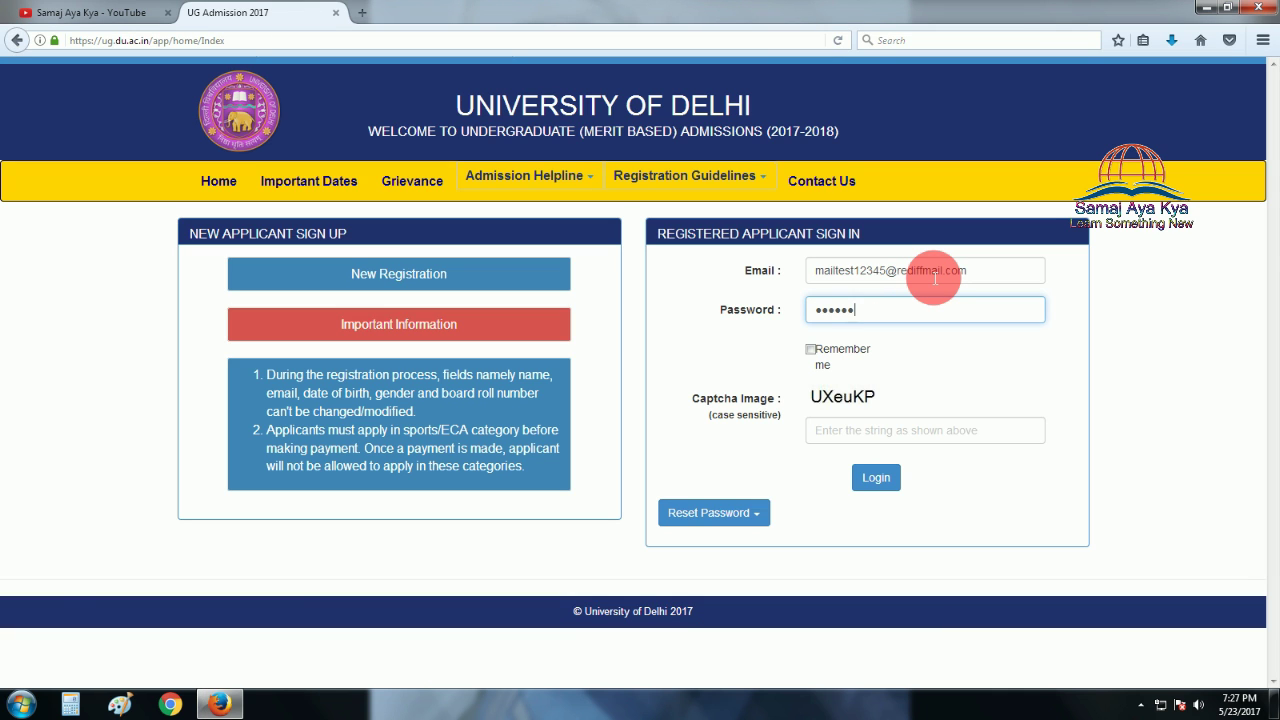
type("•••••")
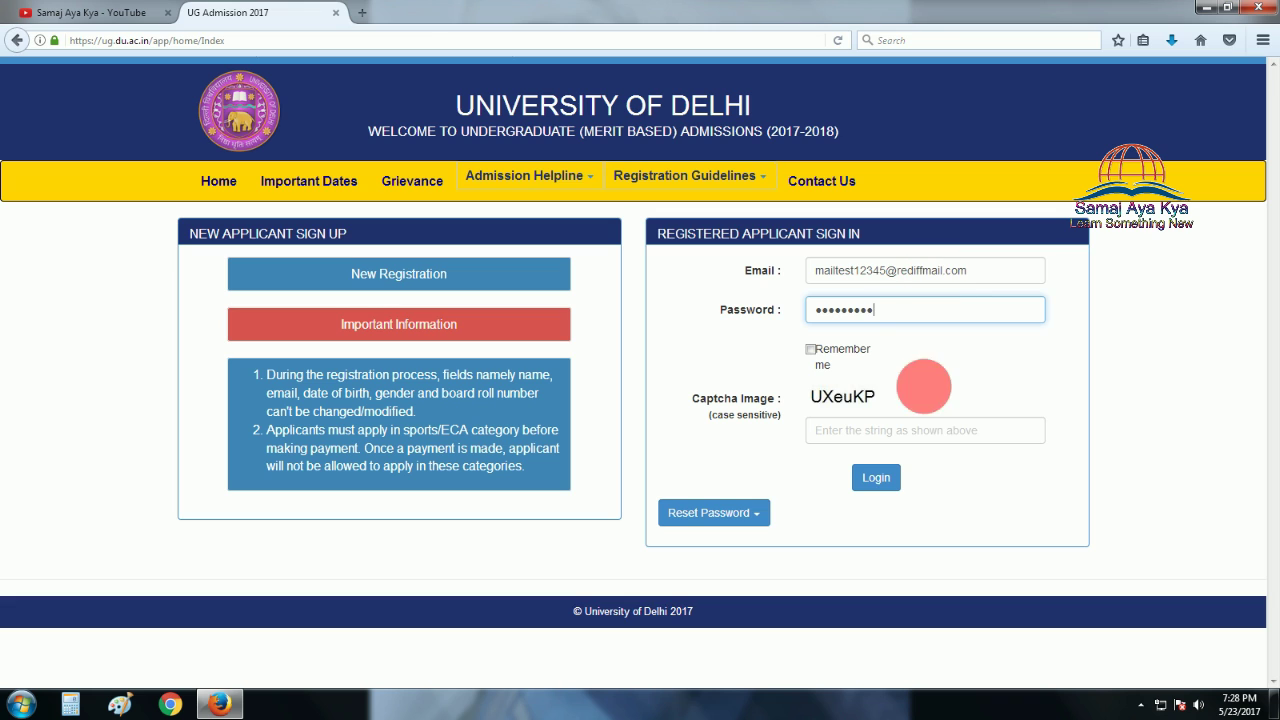
Fill in the captcha, log in, and decline Firefox's save-login prompt.
left_click(931, 432)
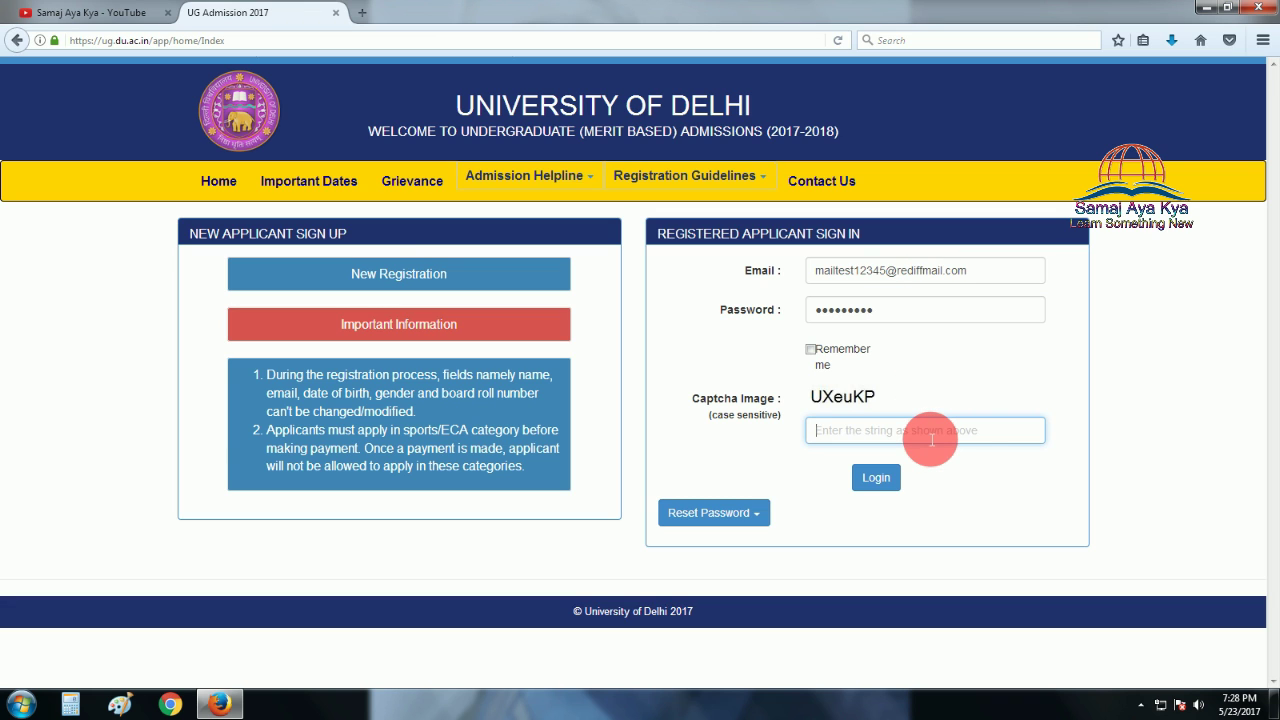
type("UXe")
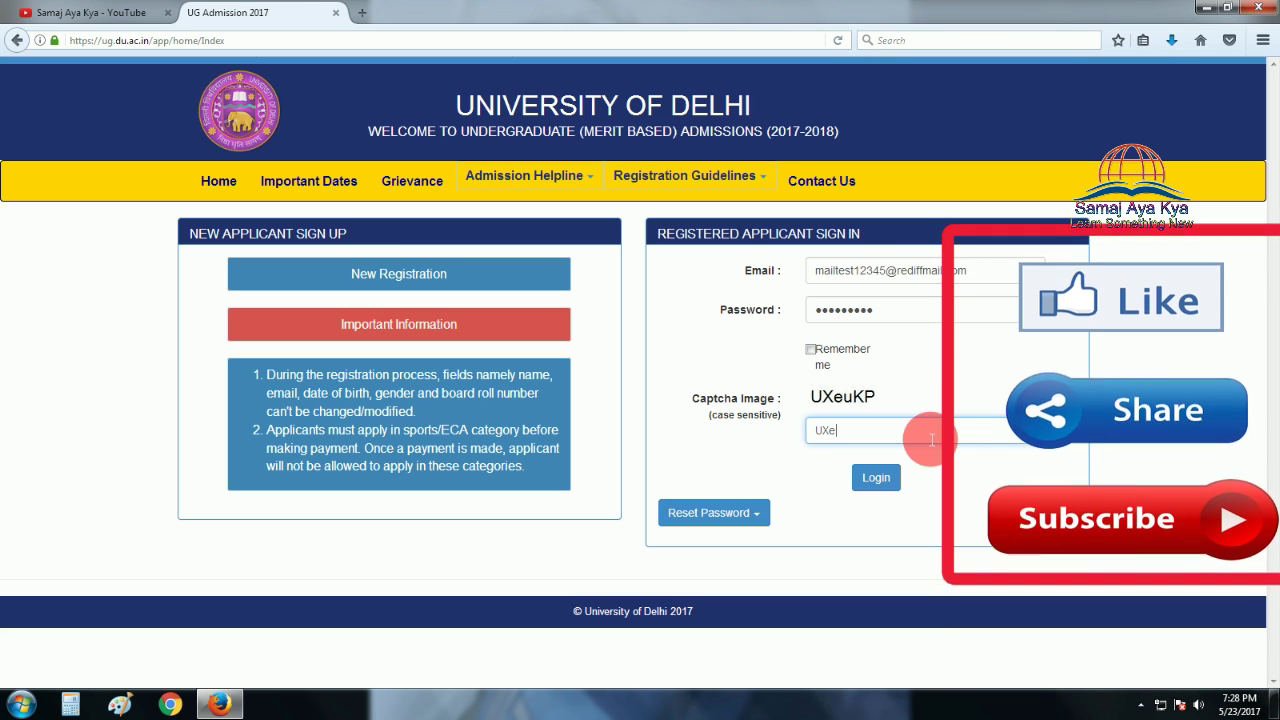
type("uKP")
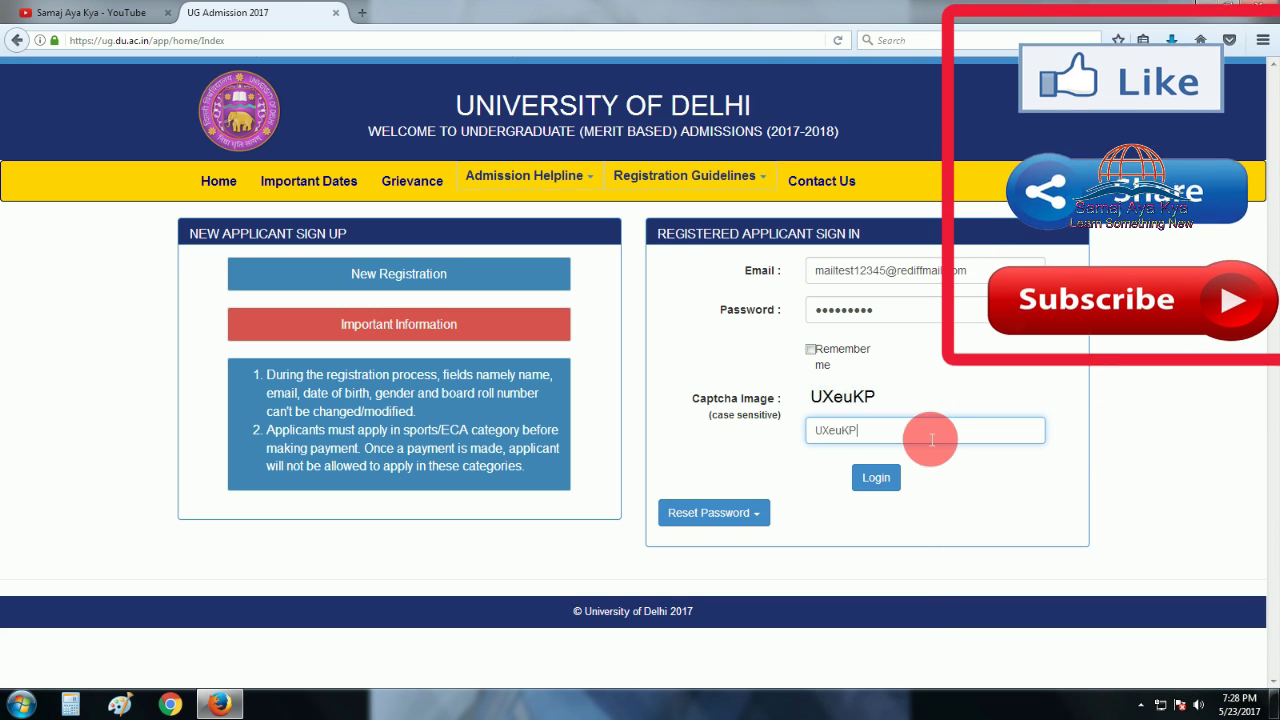
left_click(883, 490)
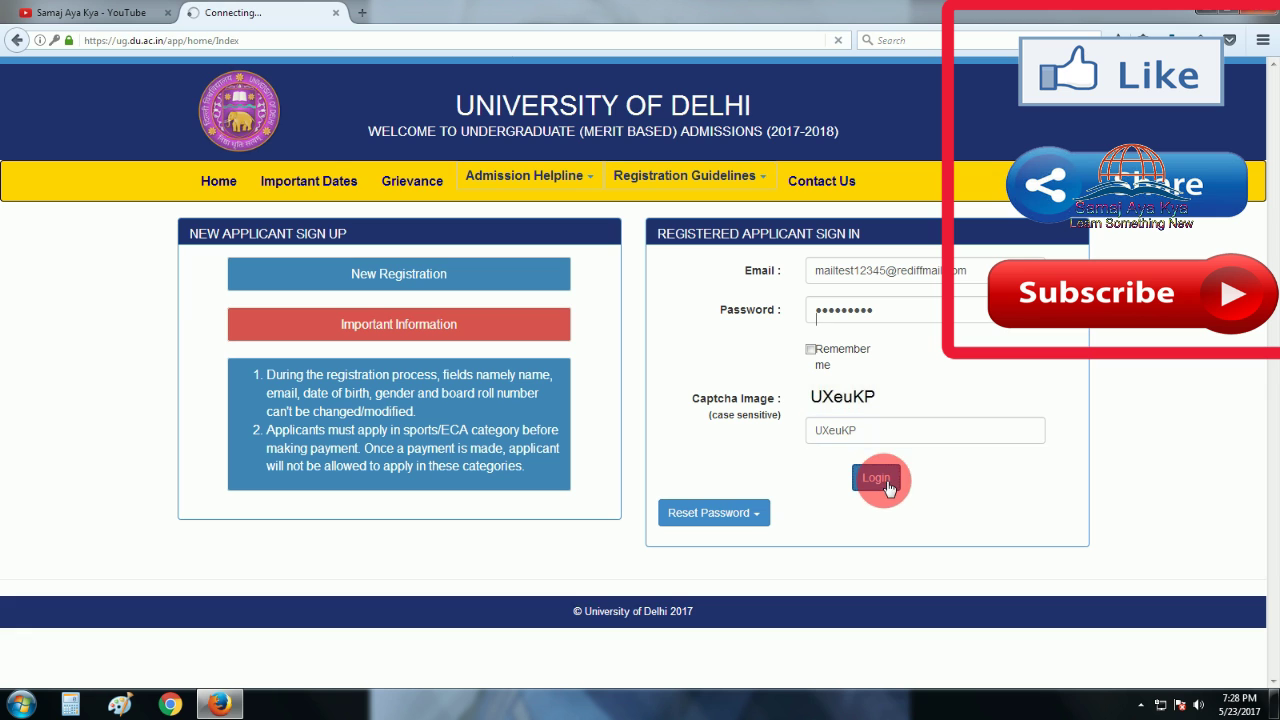
left_click(251, 167)
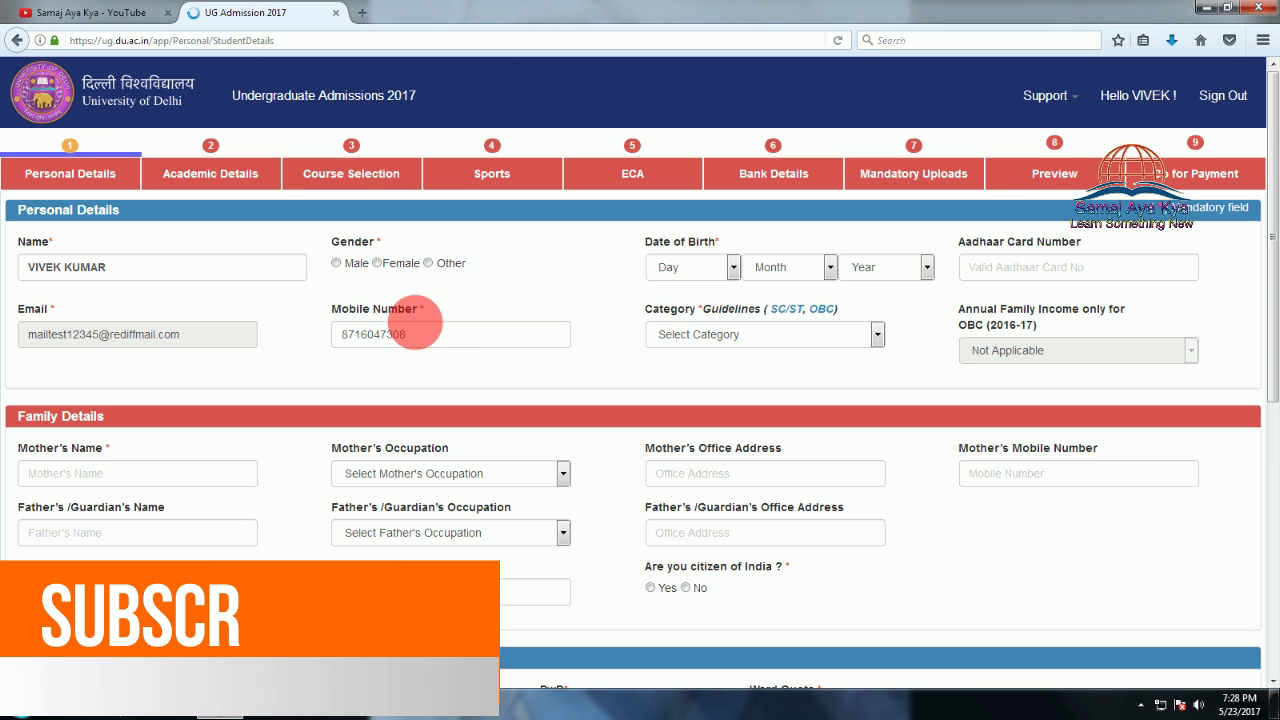
Set gender to Male and date of birth to 1 January 1995.
left_click(336, 264)
left_click(693, 269)
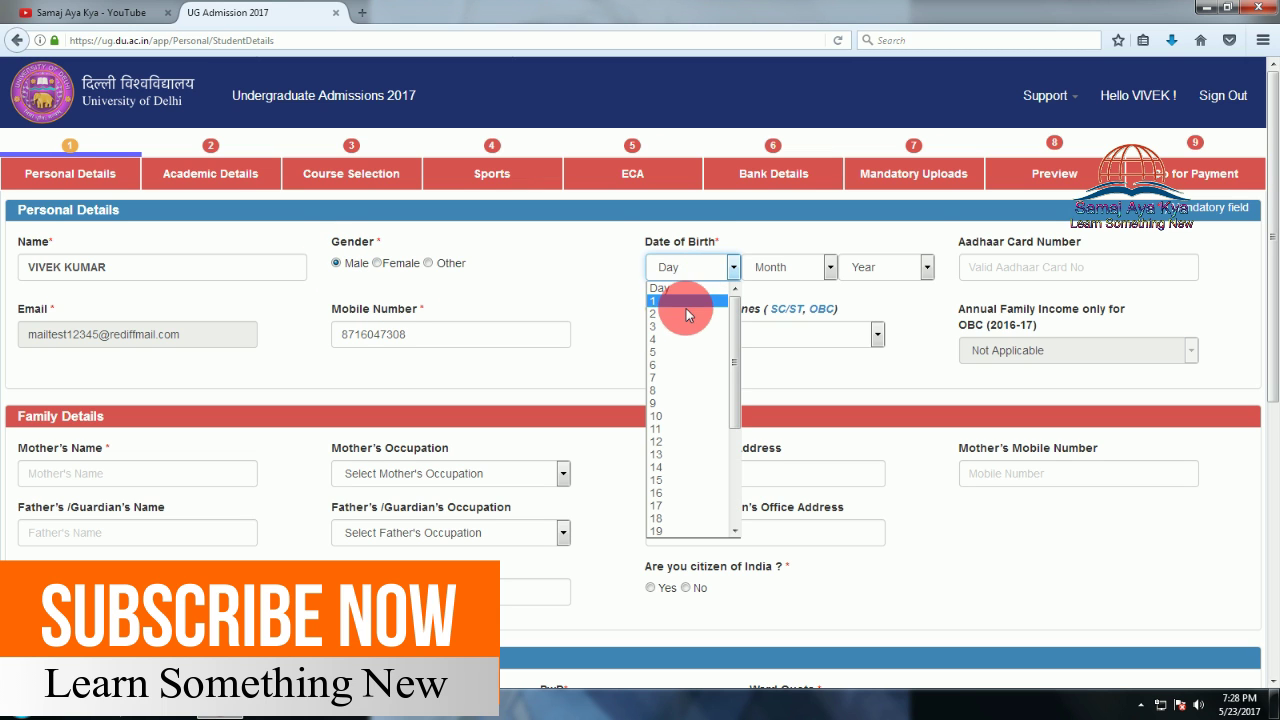
left_click(675, 302)
left_click(790, 267)
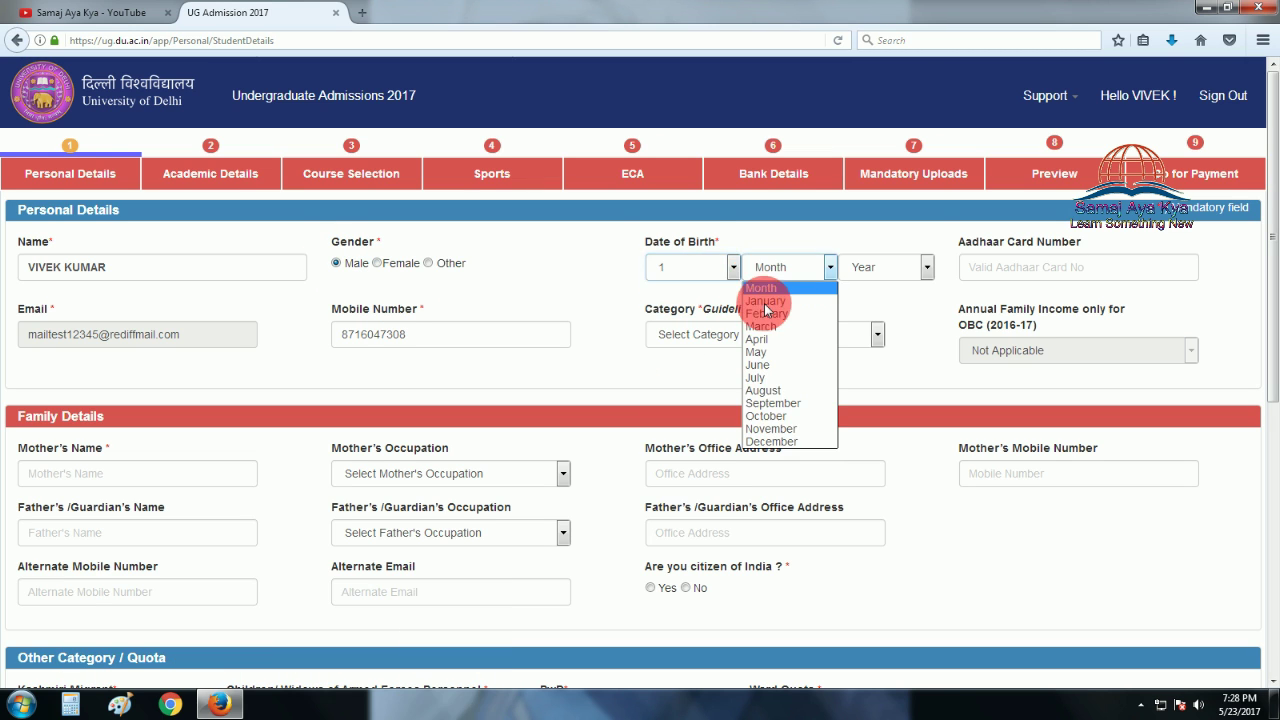
left_click(789, 304)
left_click(893, 268)
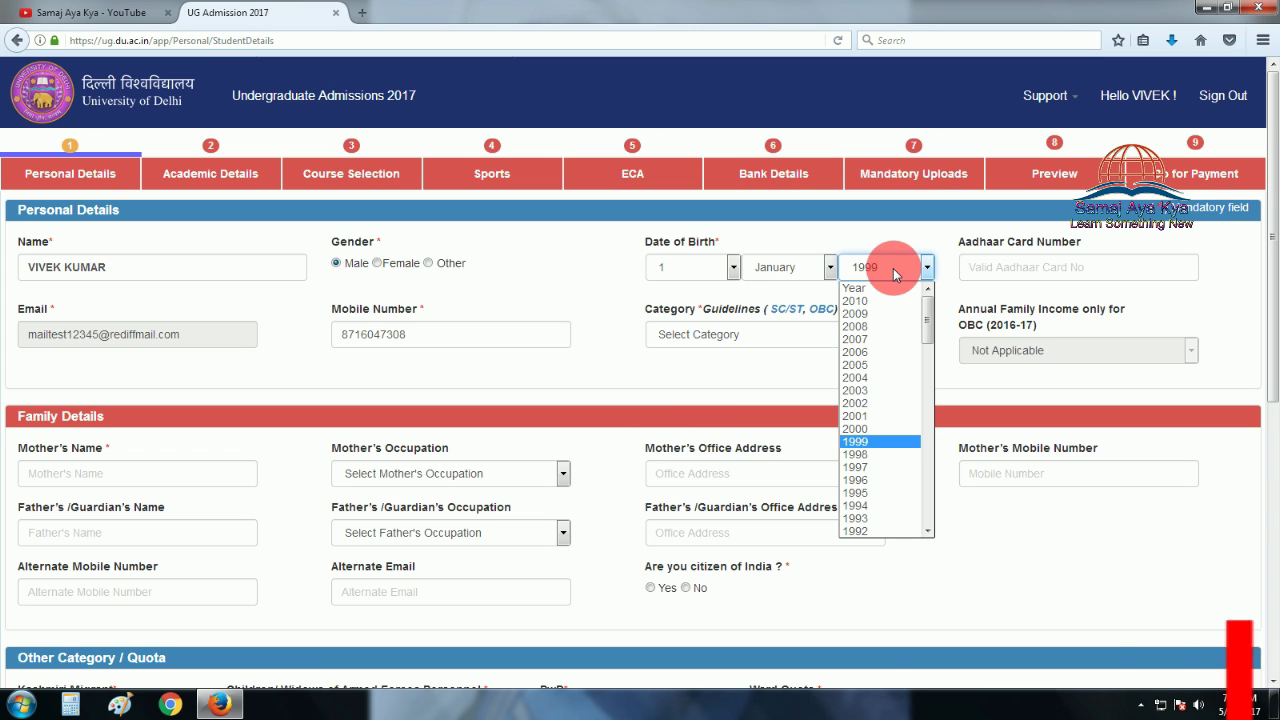
left_click(884, 494)
Choose SC as the category.
left_click(1096, 268)
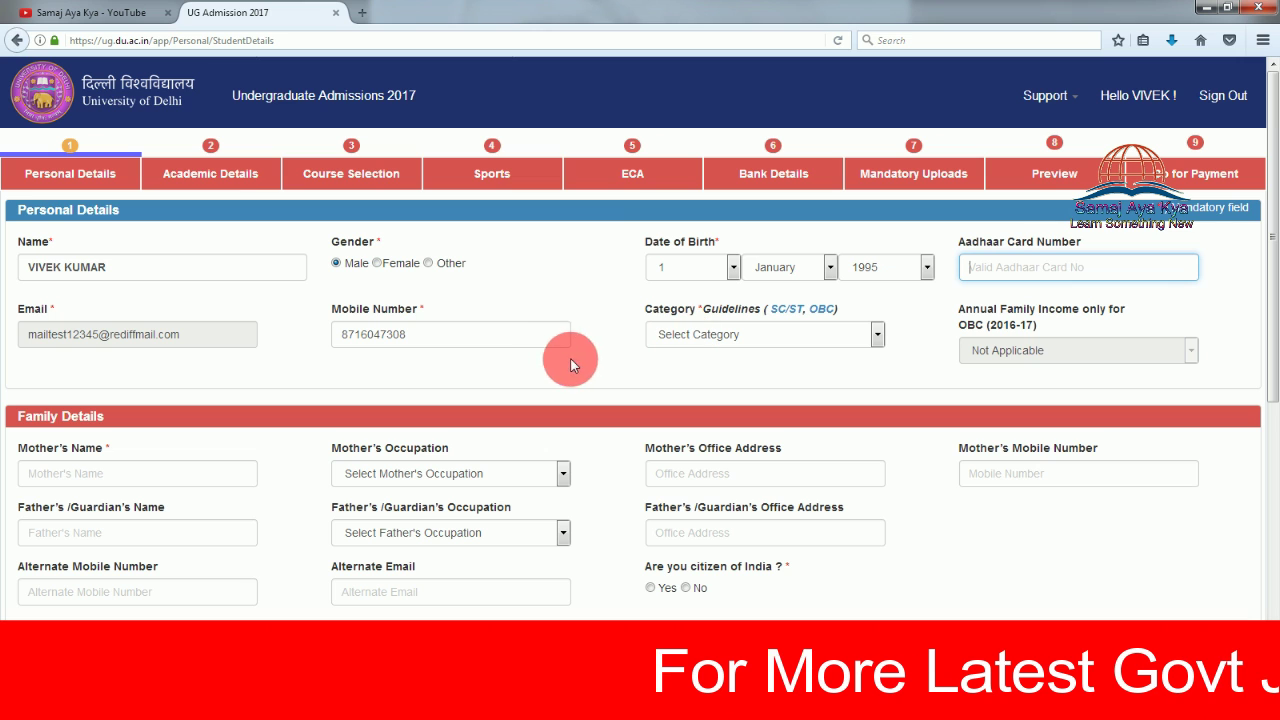
left_click(757, 341)
left_click(700, 394)
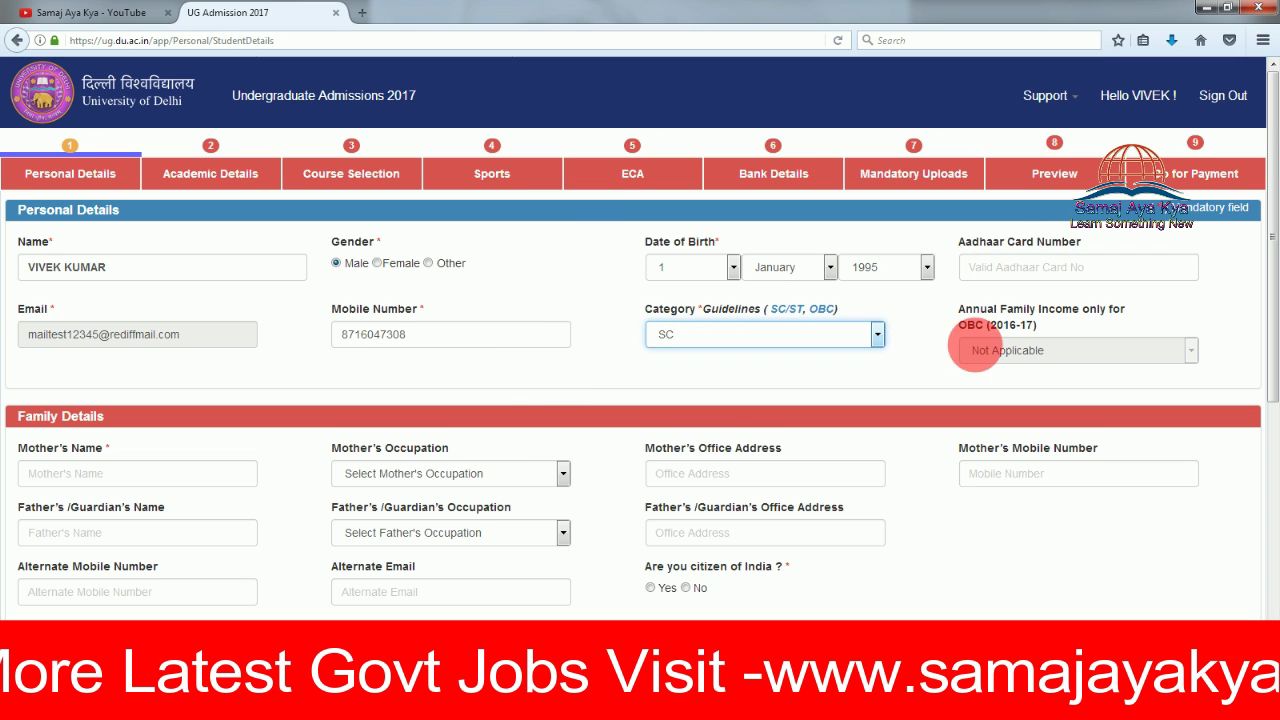
scroll(529, 385, "down", 2)
Enter the mother's name and set her occupation to None.
left_click(176, 383)
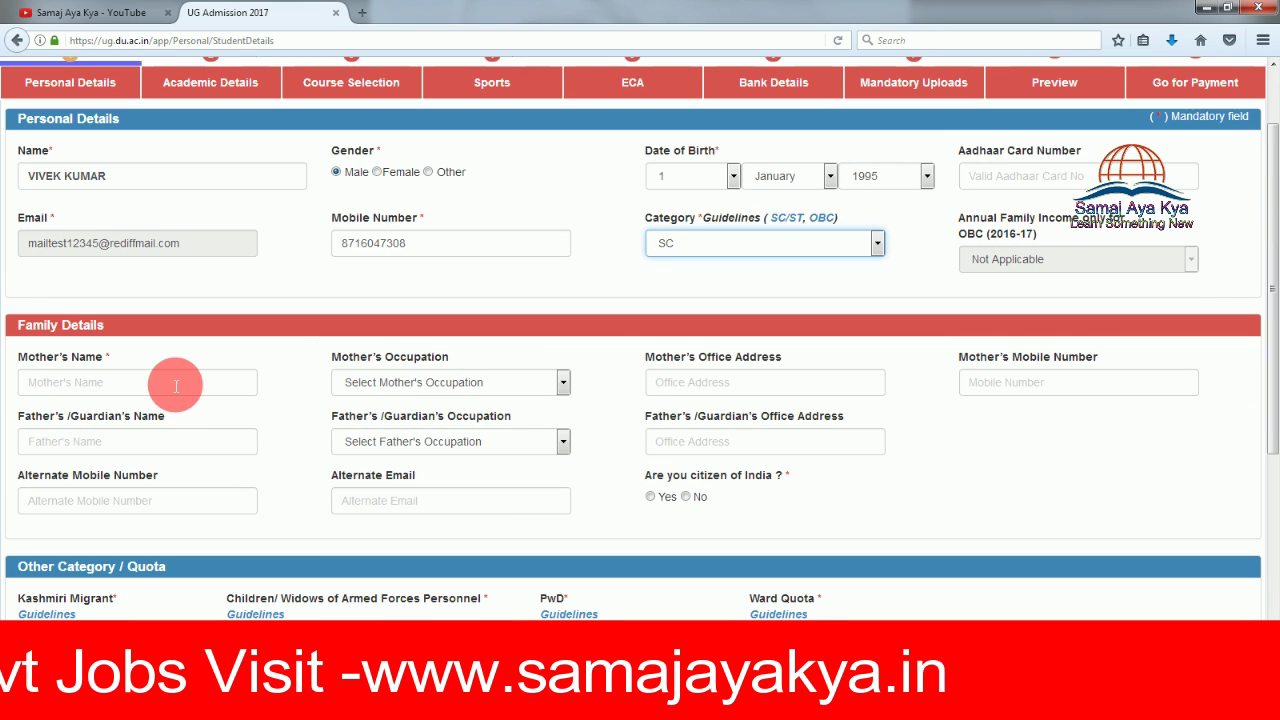
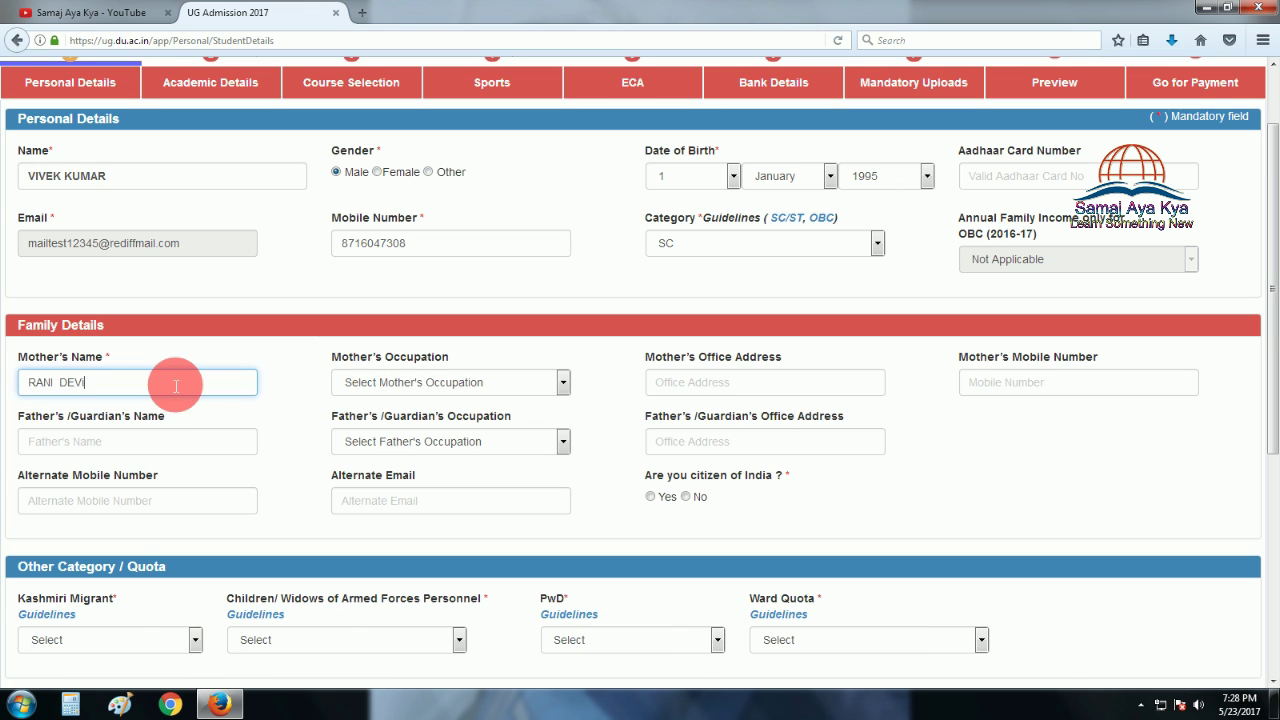
key("Tab")
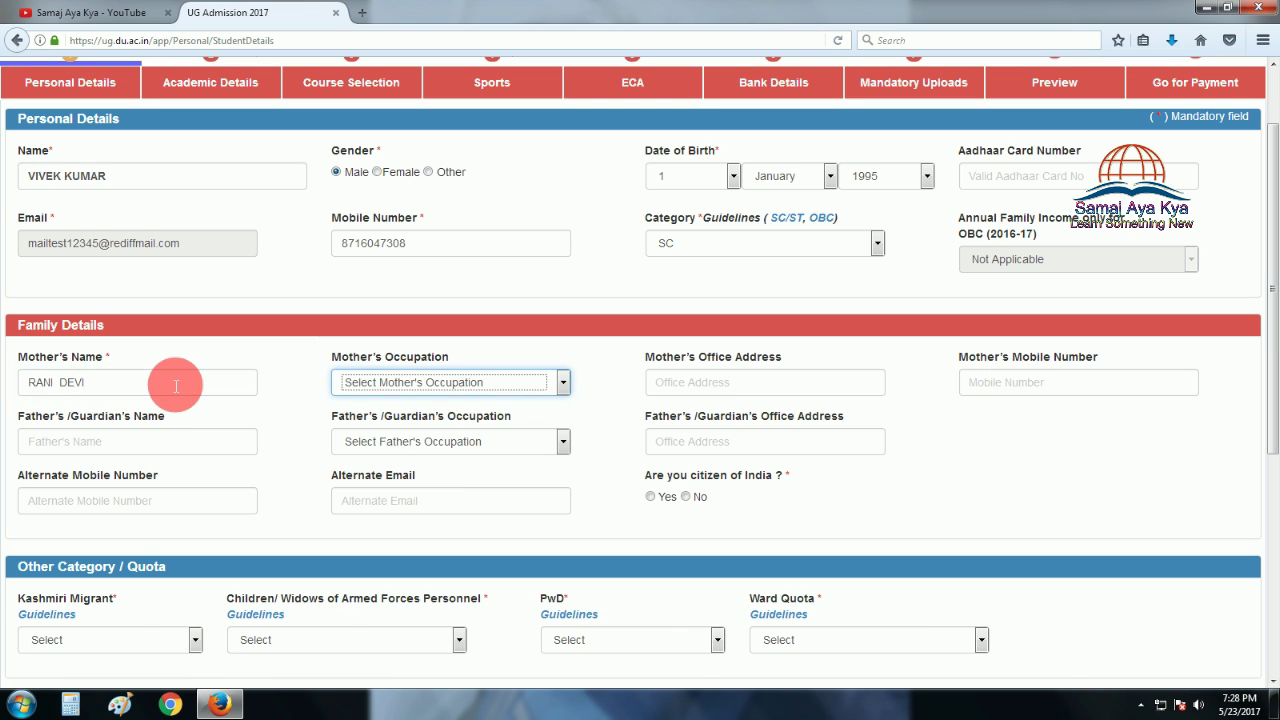
left_click(447, 386)
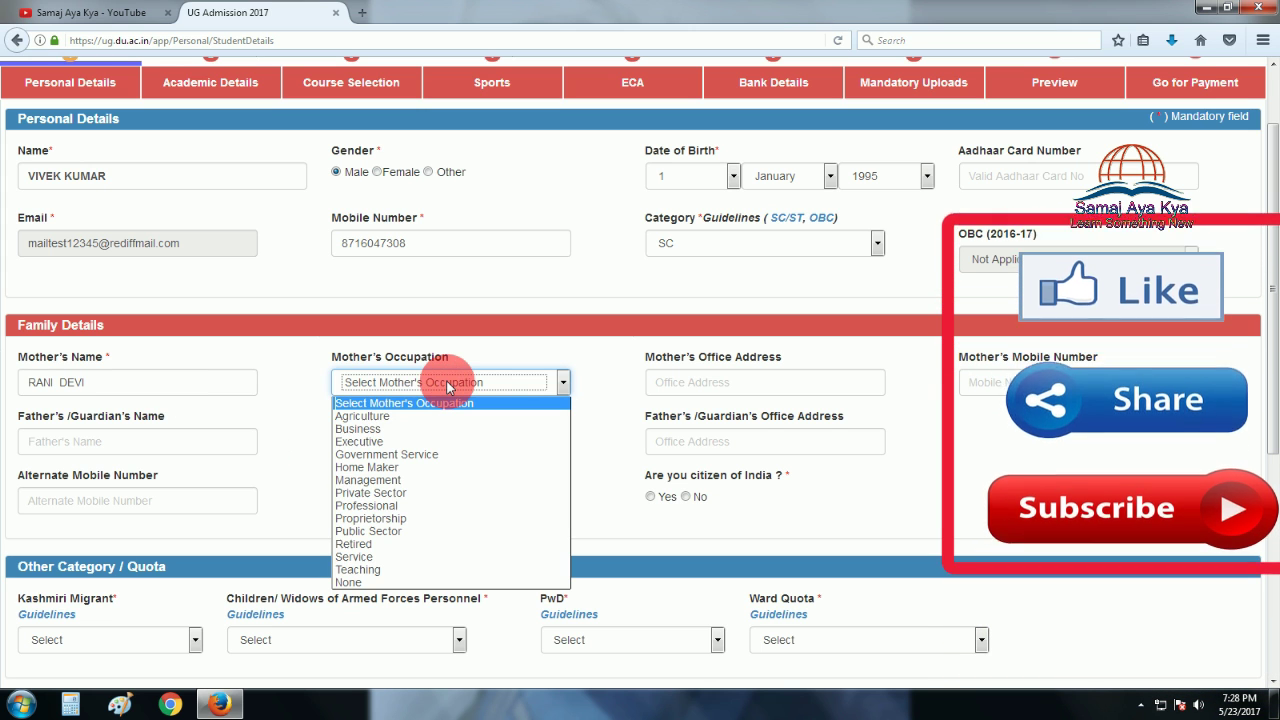
left_click(393, 584)
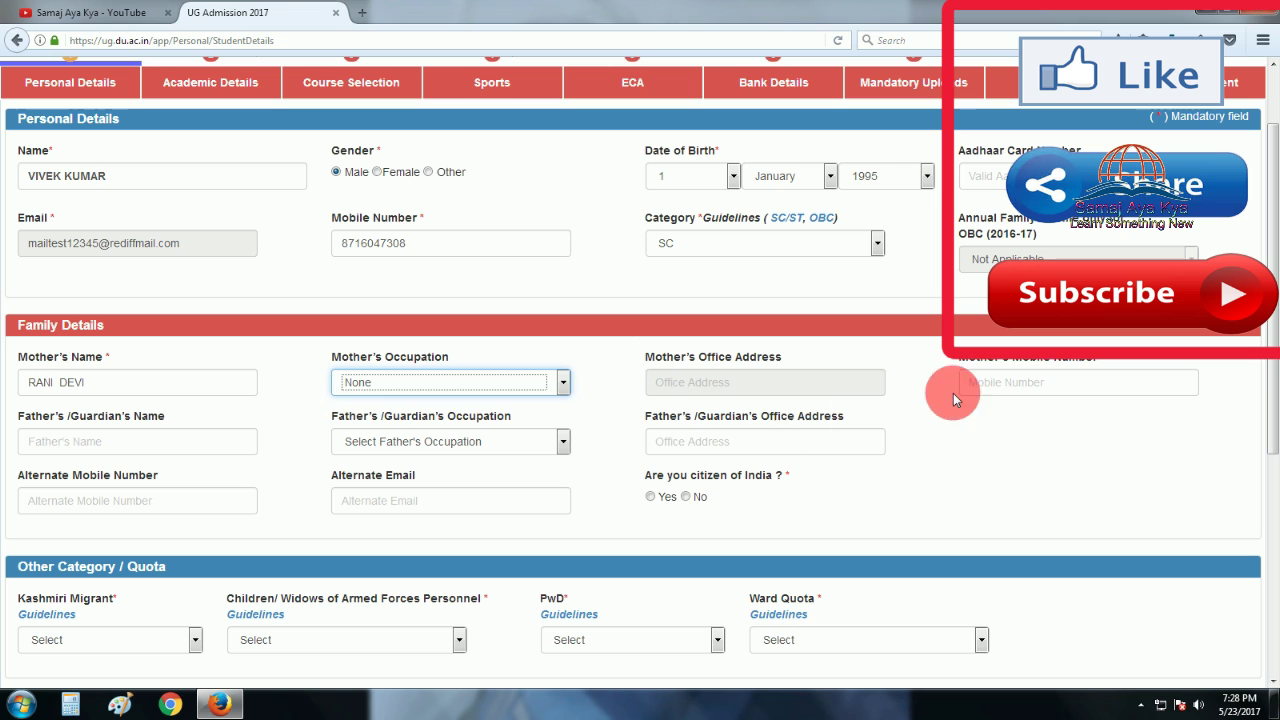
left_click(1038, 393)
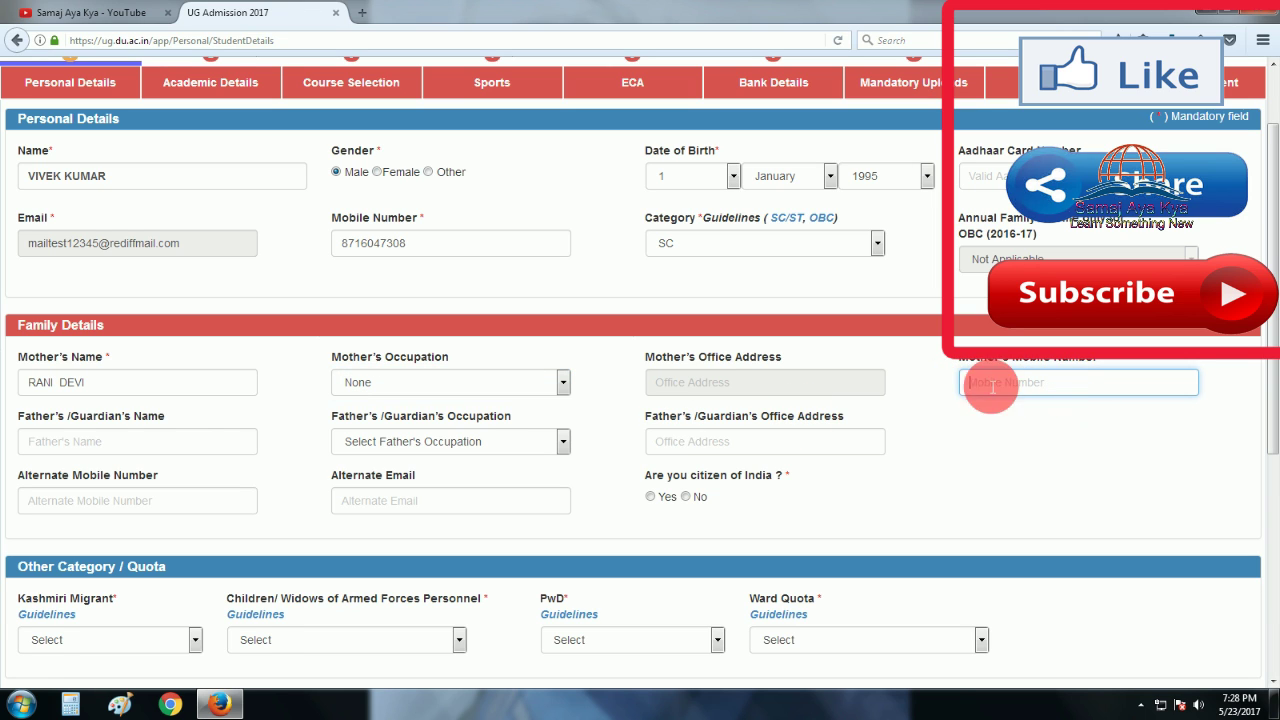
Fill in the father's name, Government Service occupation, and office address.
left_click(182, 456)
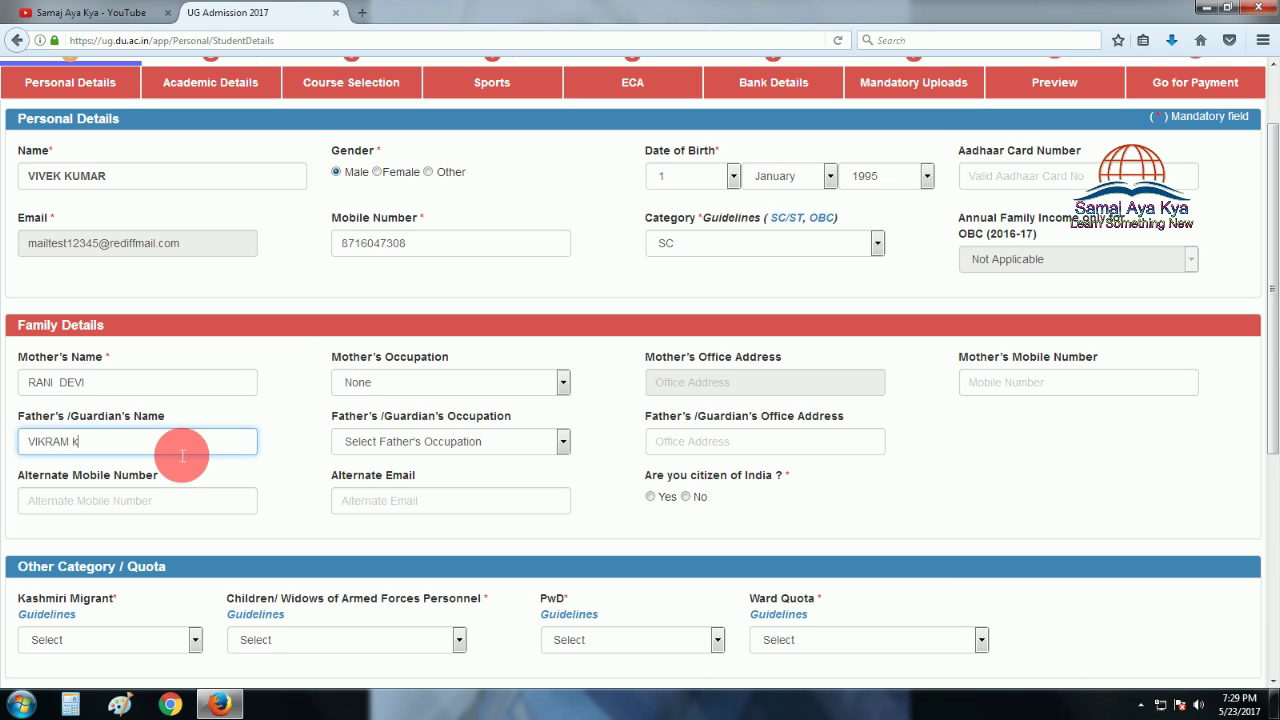
key("Tab")
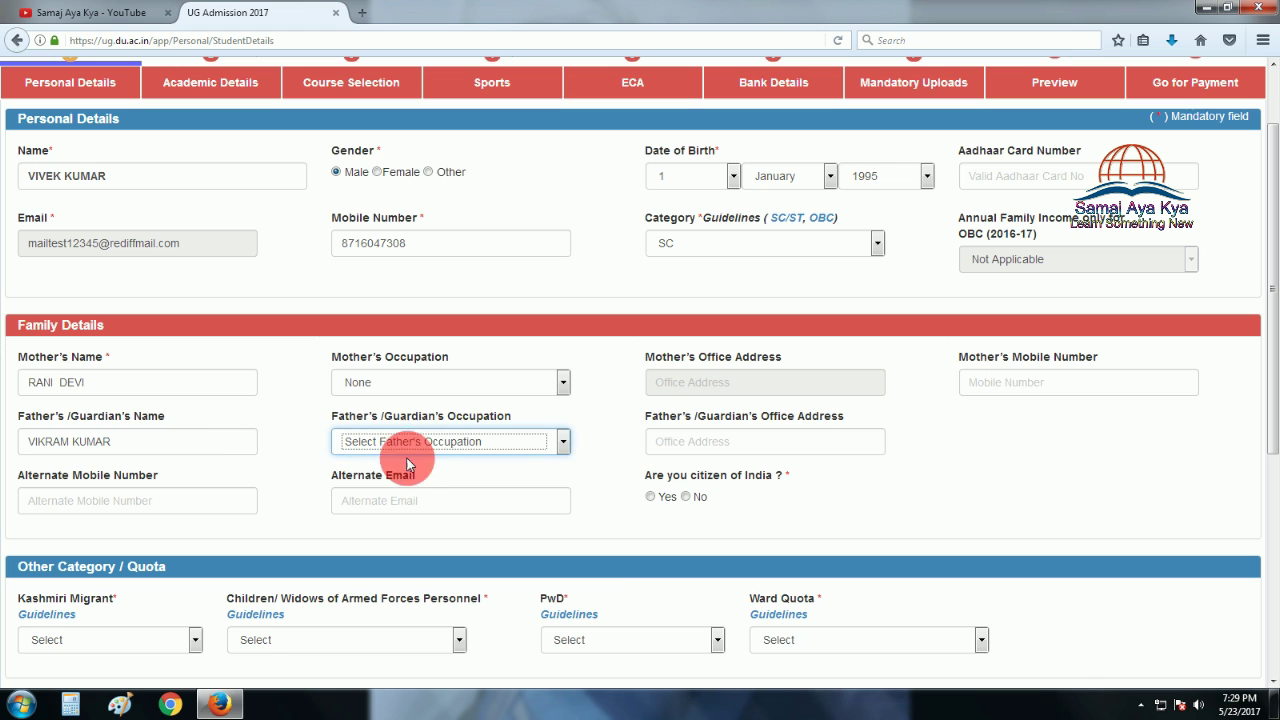
left_click(695, 448)
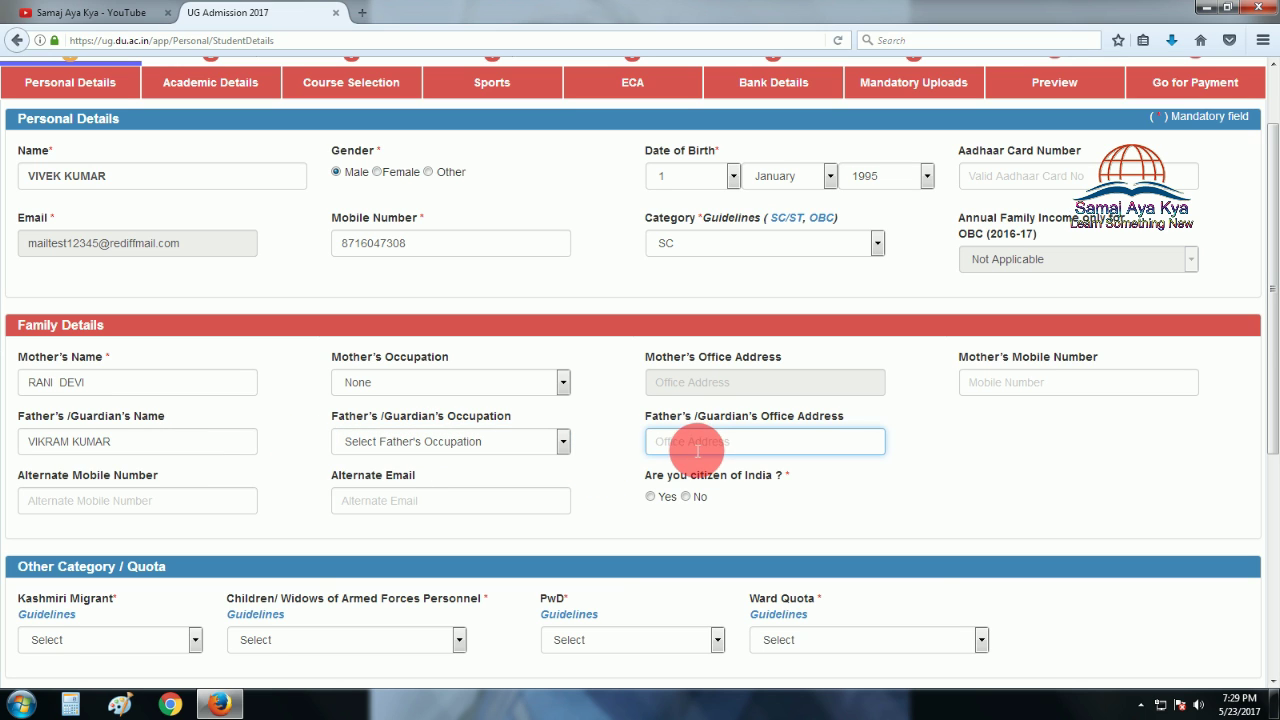
left_click(562, 441)
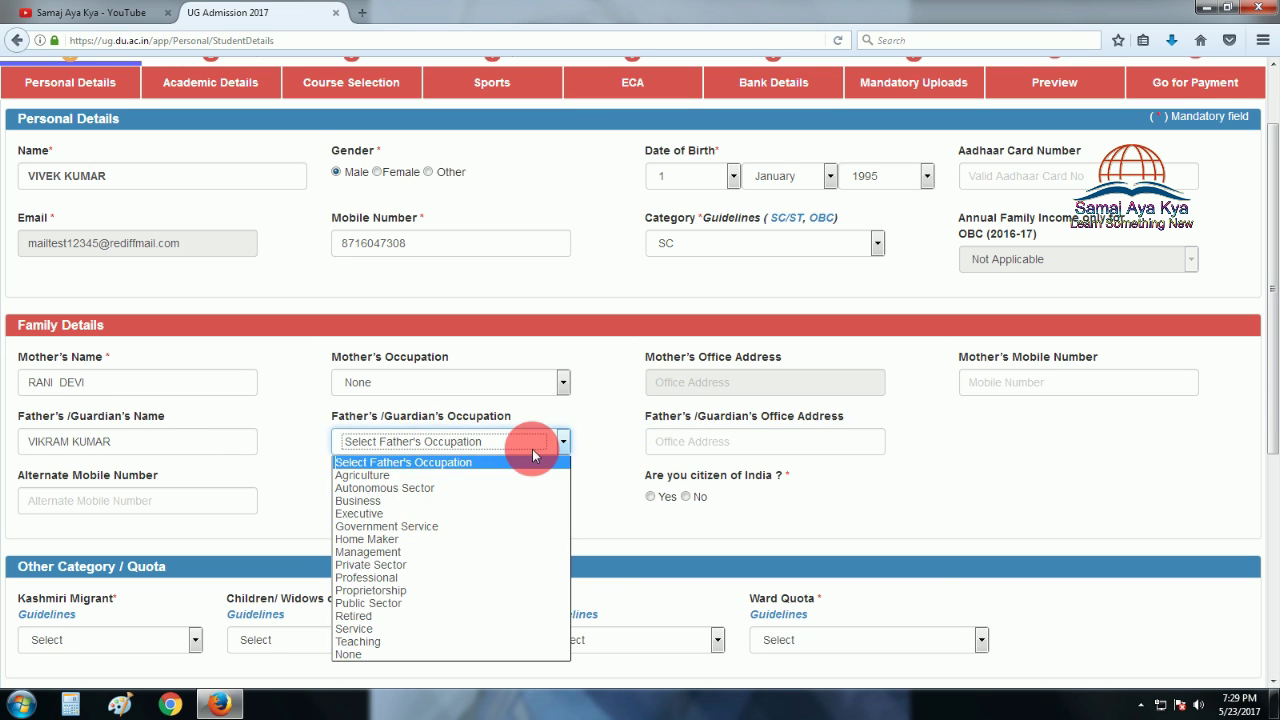
left_click(420, 526)
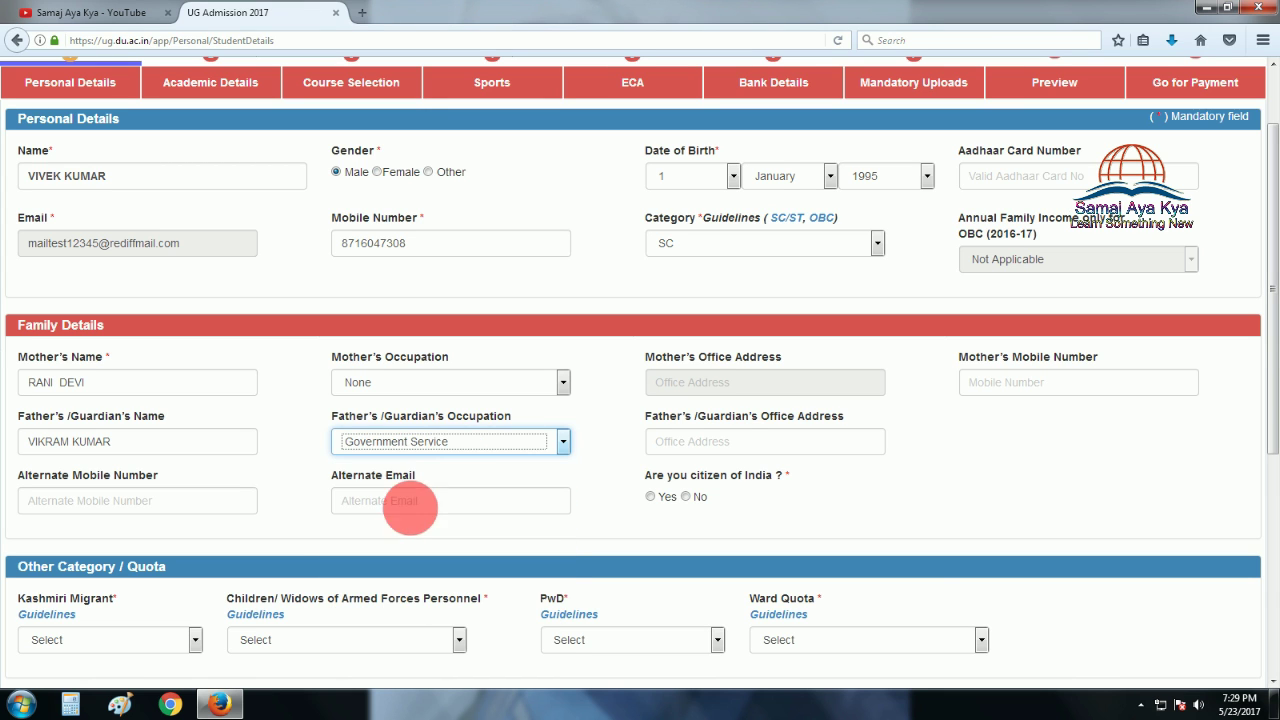
left_click(752, 441)
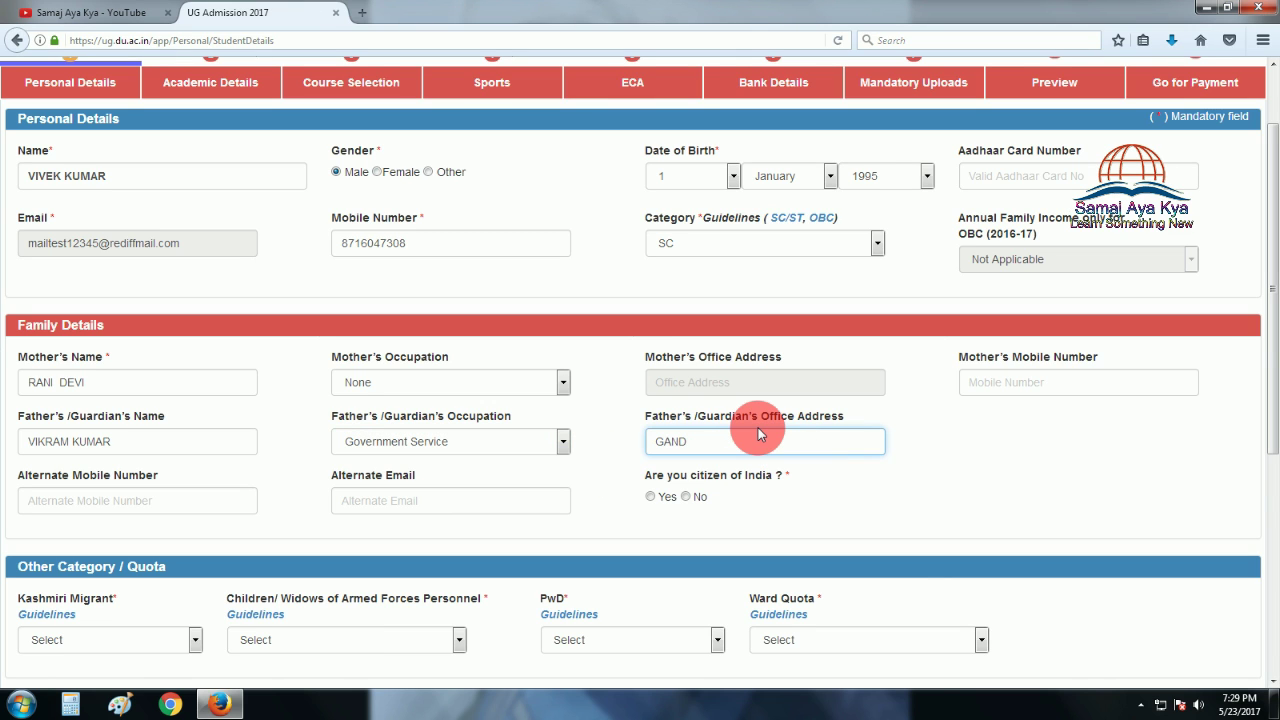
key("Tab")
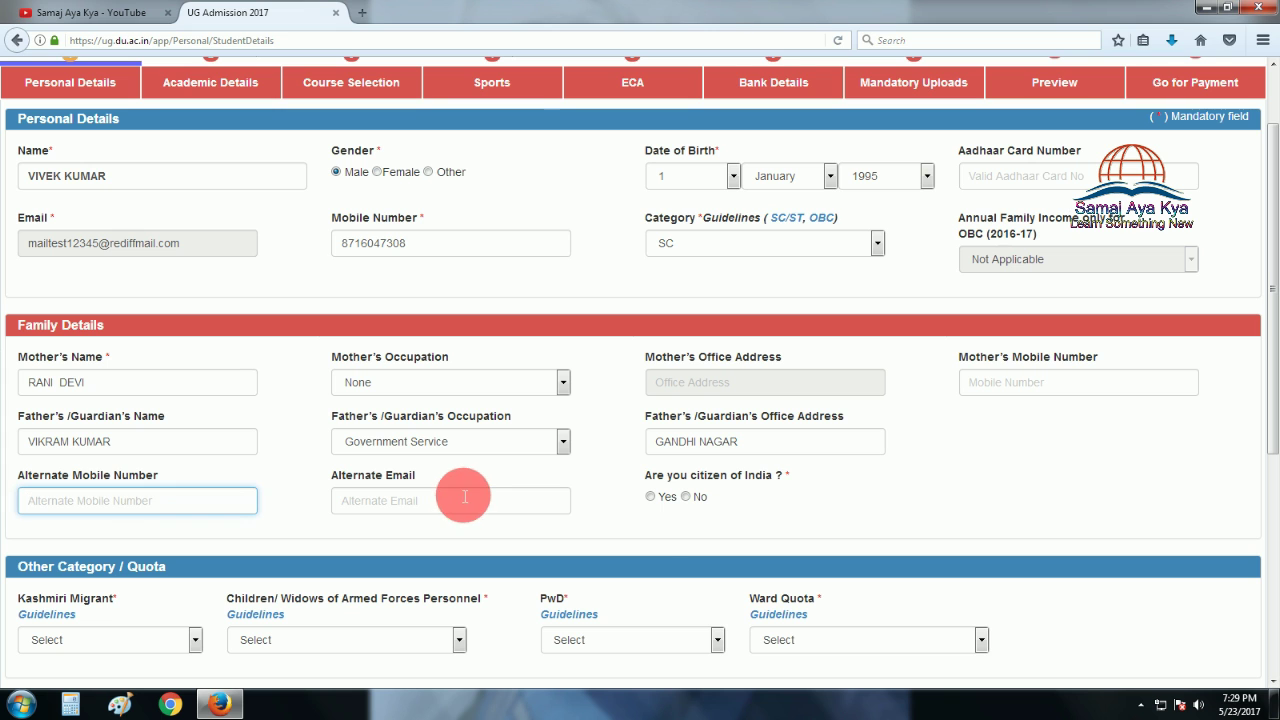
Answer Yes to Indian citizenship and set the Kashmiri Migrant and Armed Forces quotas to Not Applicable.
left_click(653, 500)
scroll(550, 500, "down", 3)
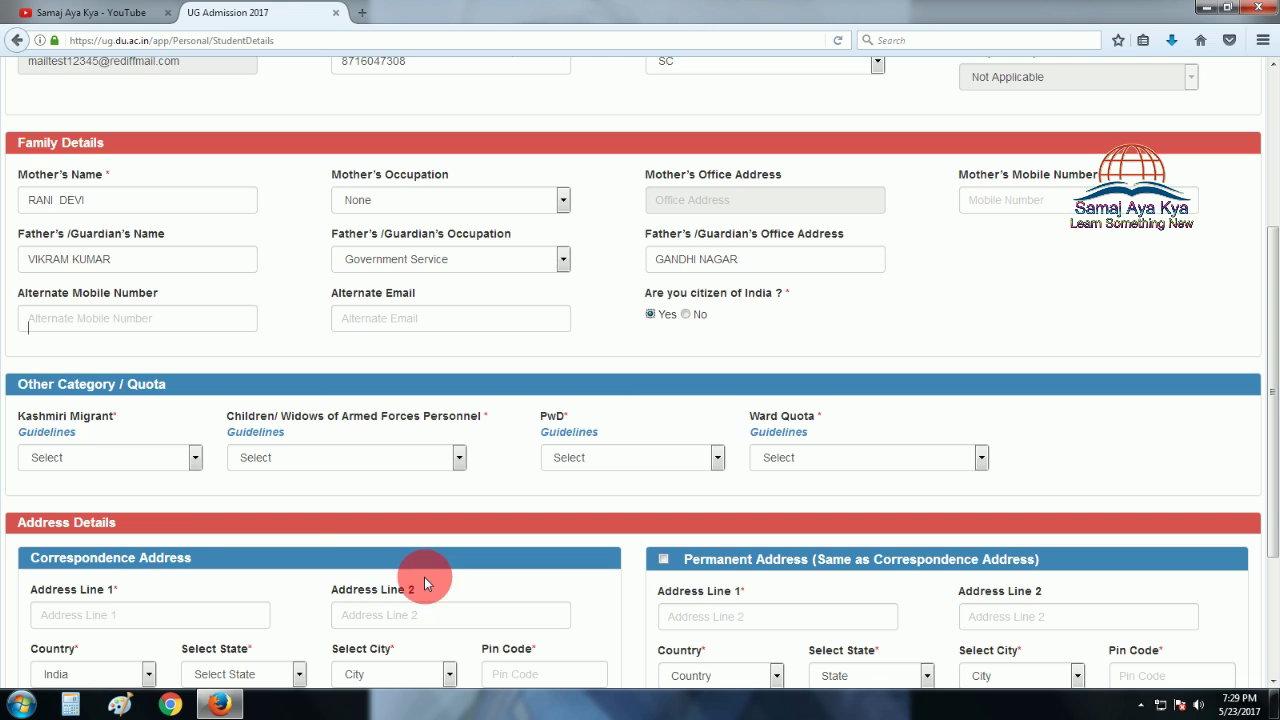
left_click(192, 457)
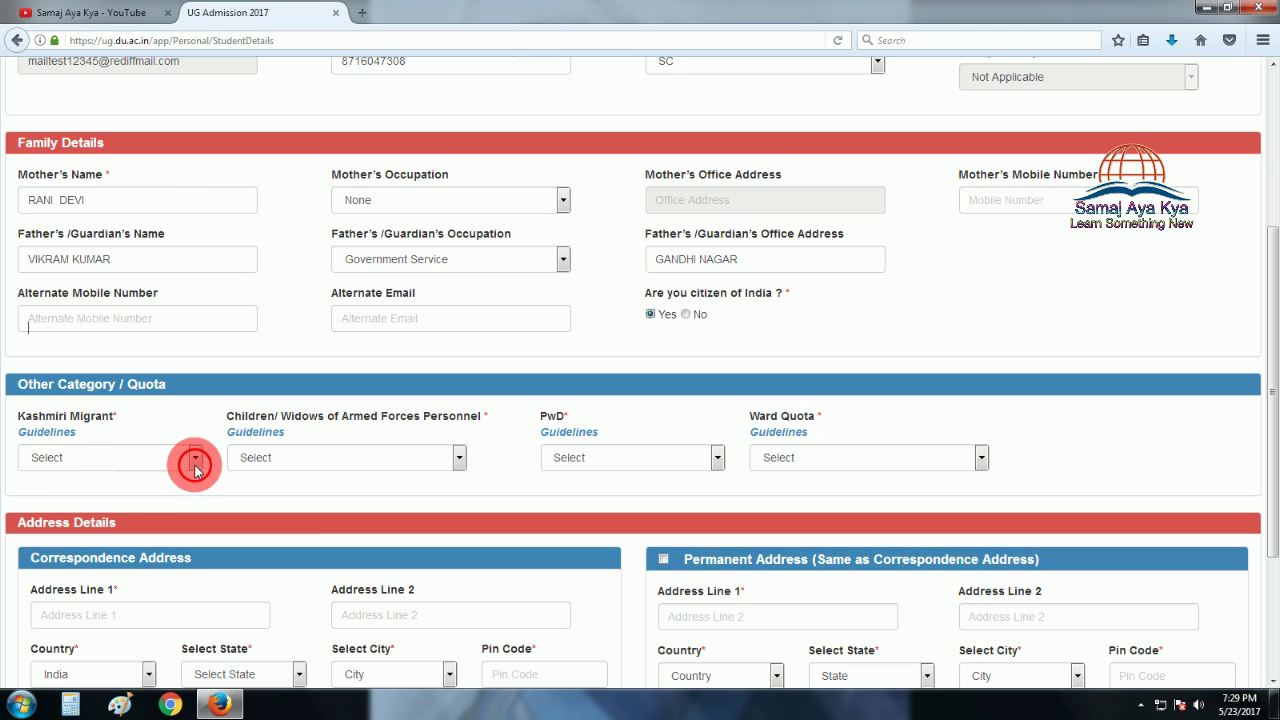
left_click(123, 491)
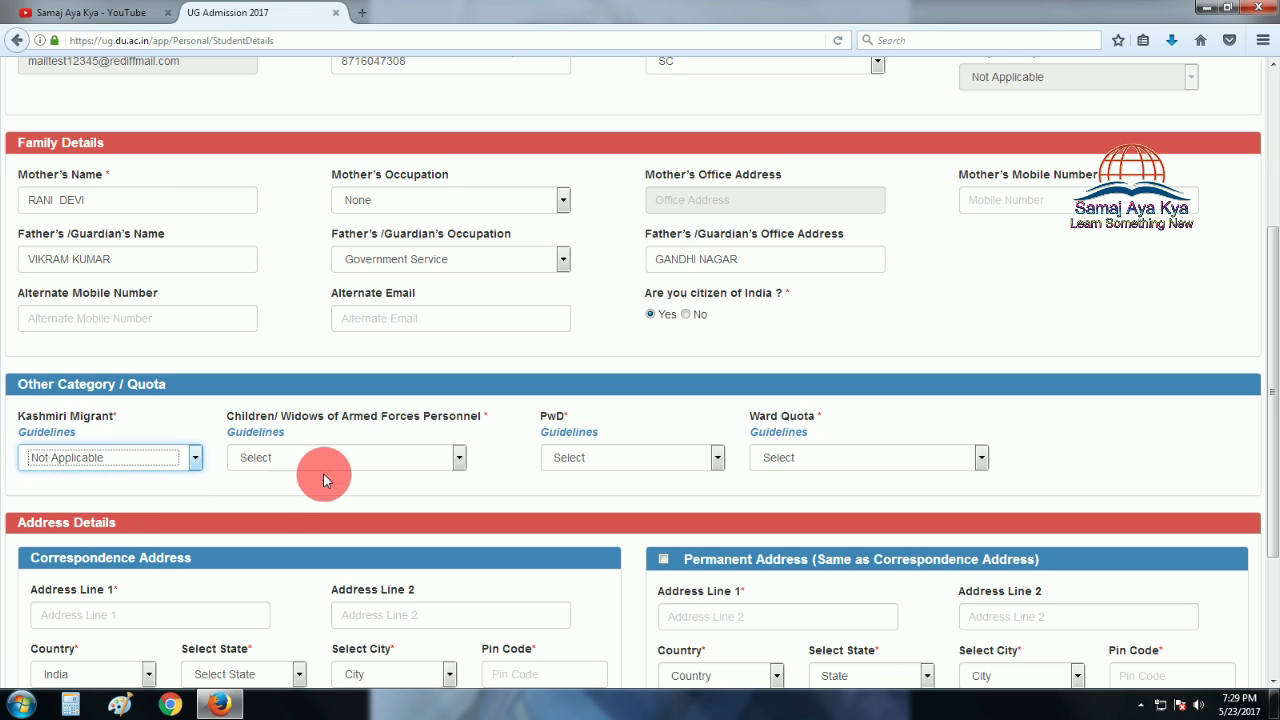
left_click(421, 457)
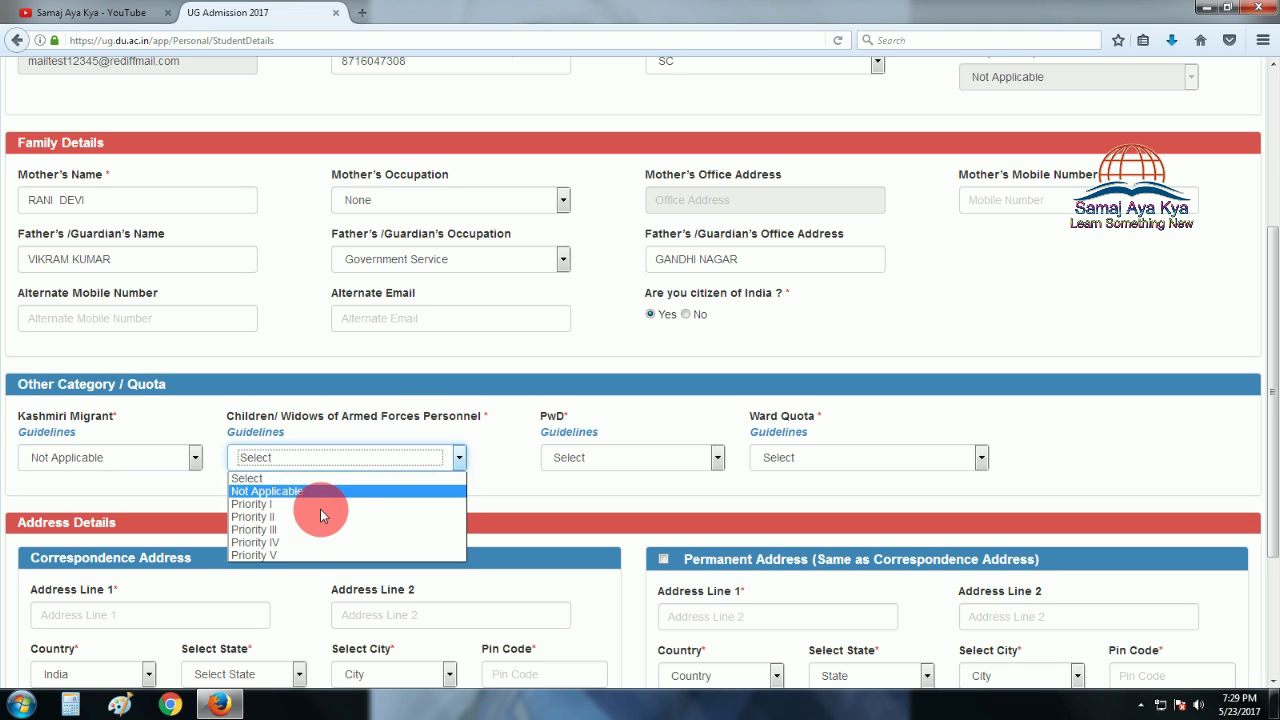
left_click(676, 478)
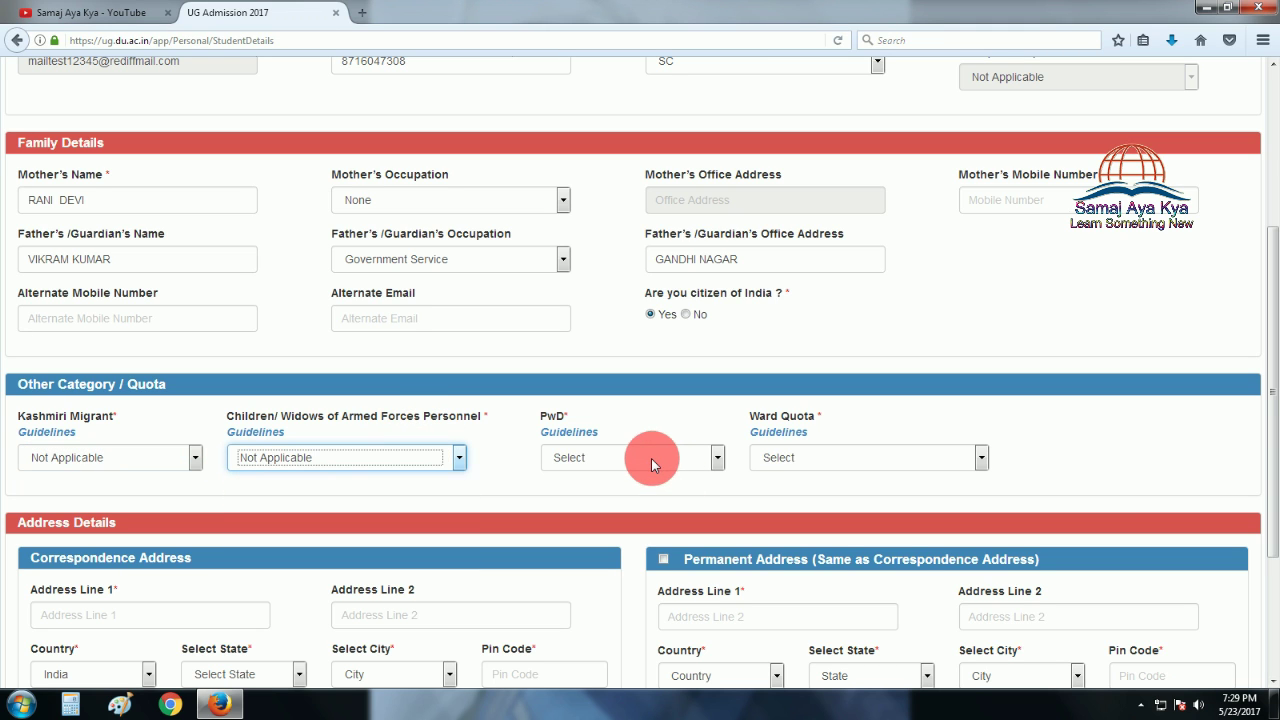
Leave PwD unset and set Ward Quota to Not Applicable.
left_click(651, 460)
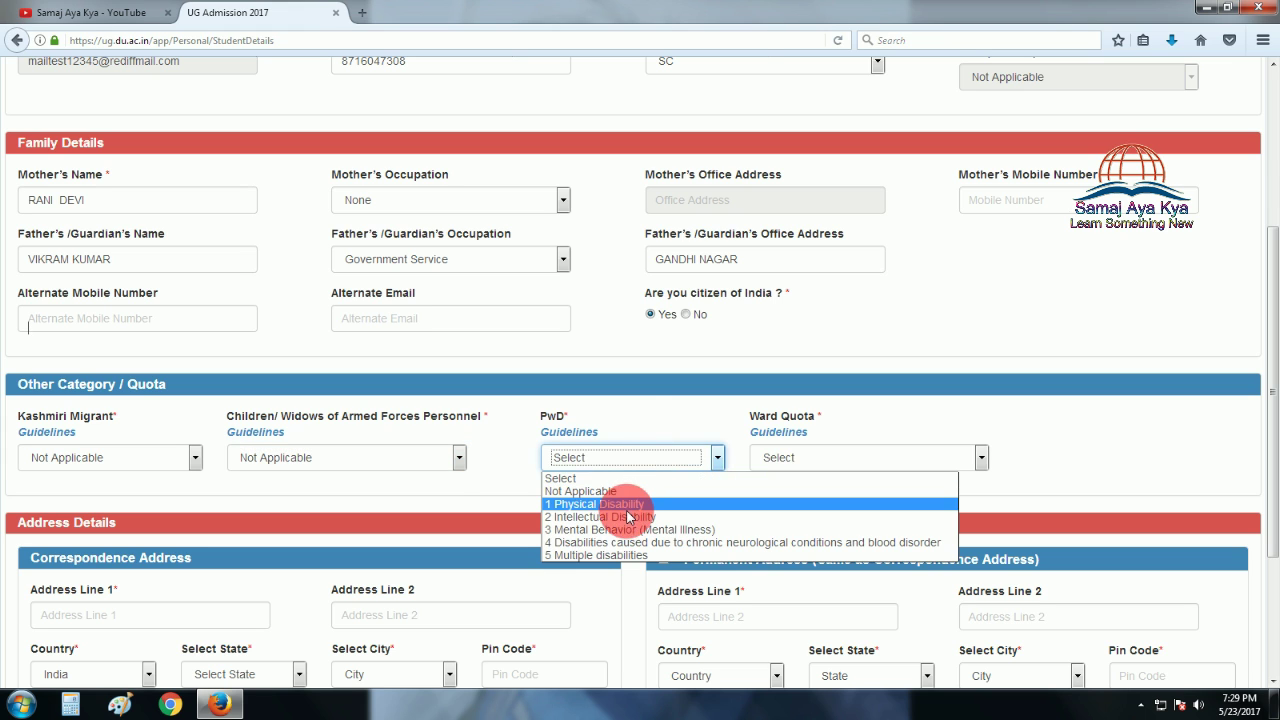
left_click(650, 424)
left_click(634, 463)
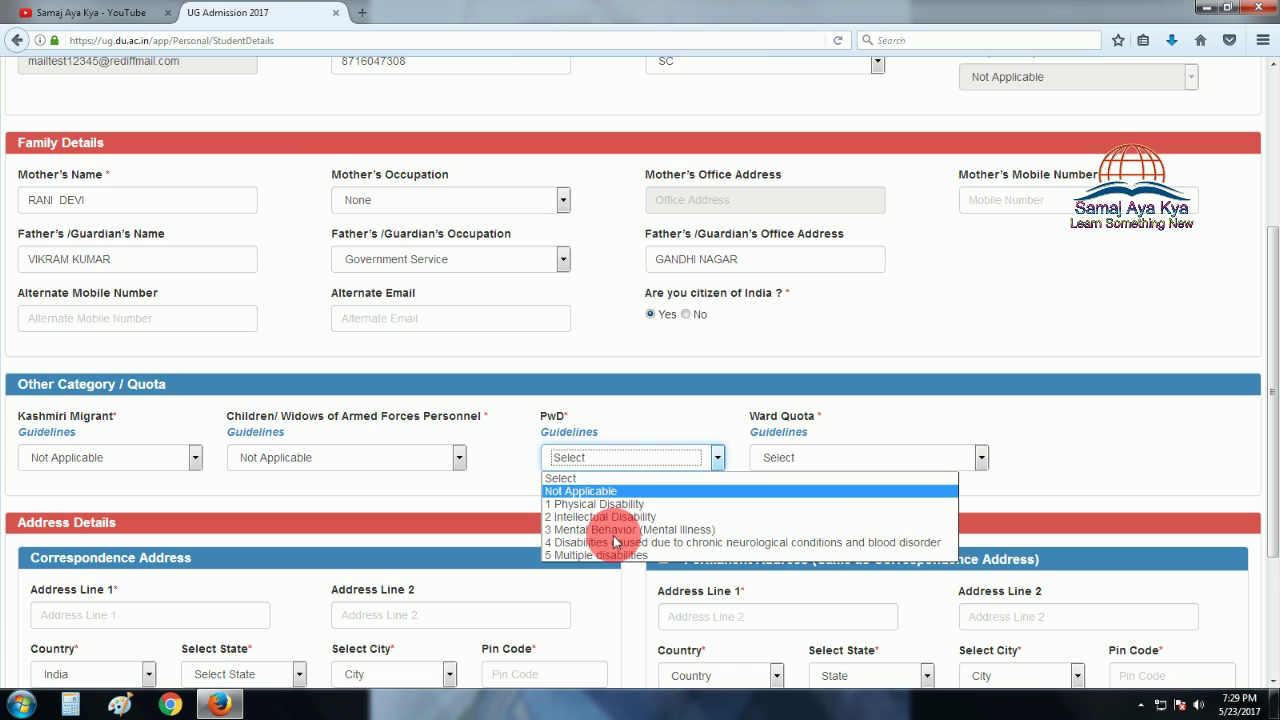
left_click(710, 466)
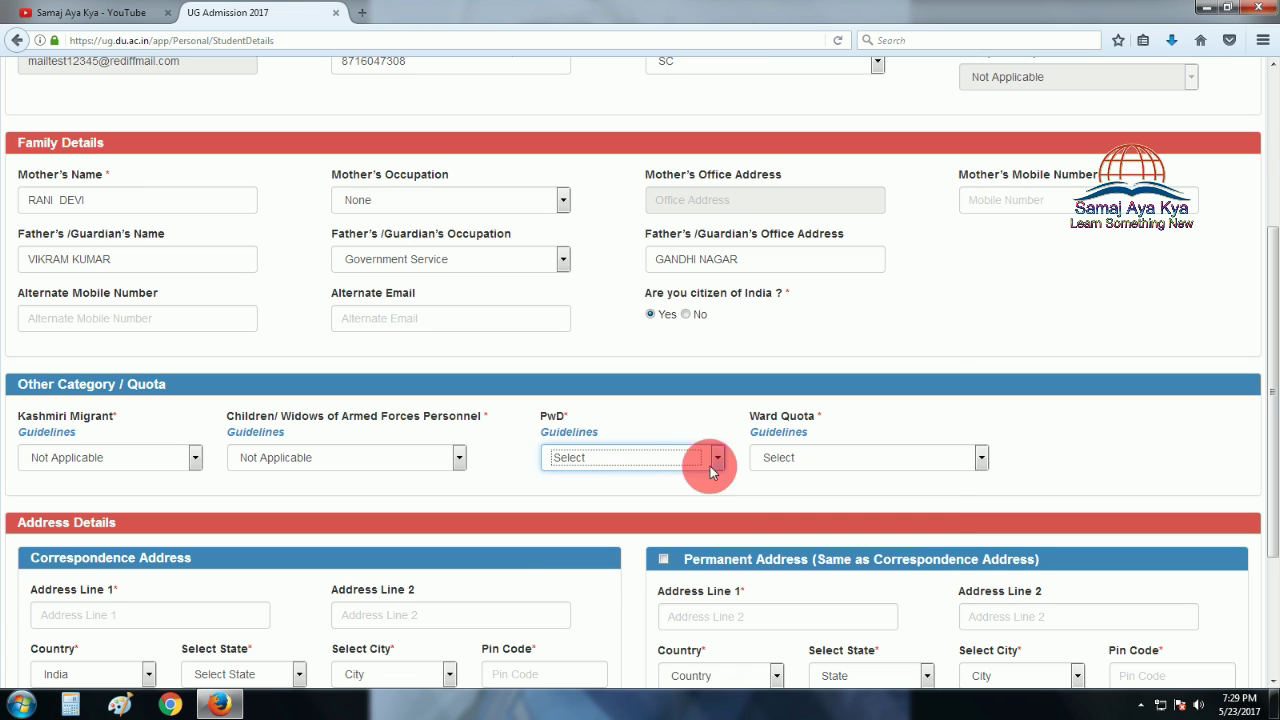
left_click(823, 457)
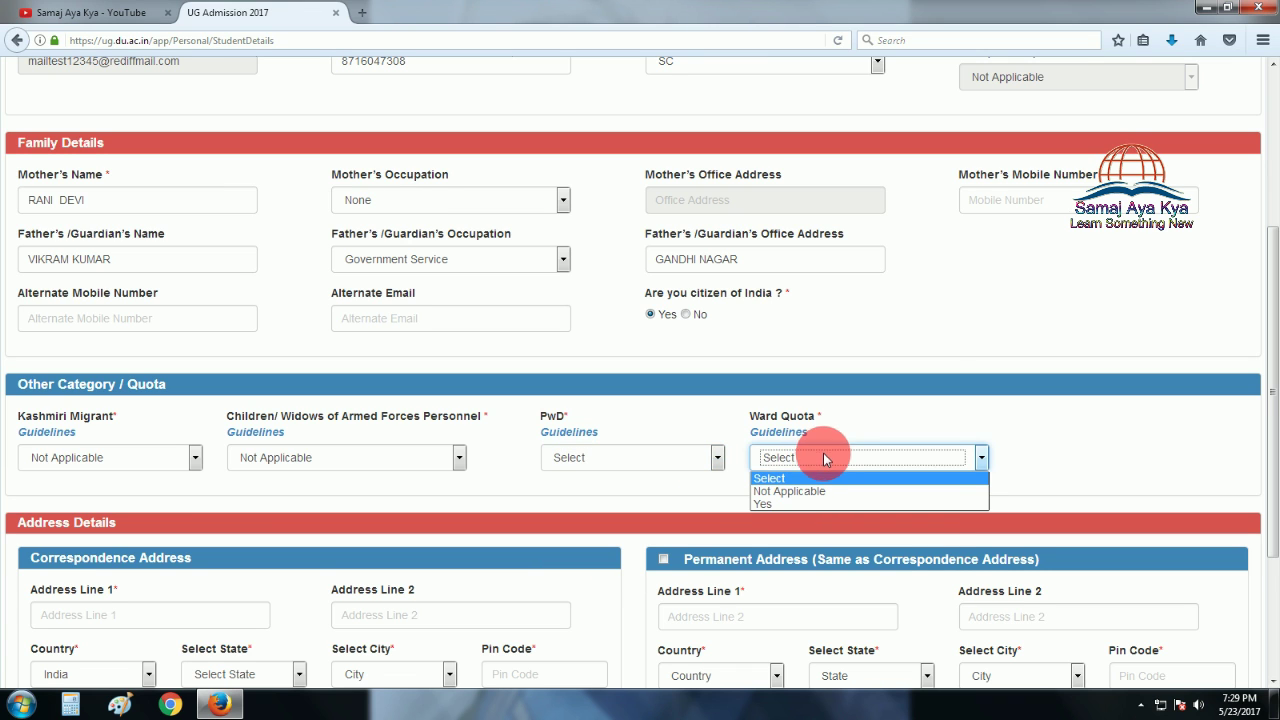
left_click(724, 490)
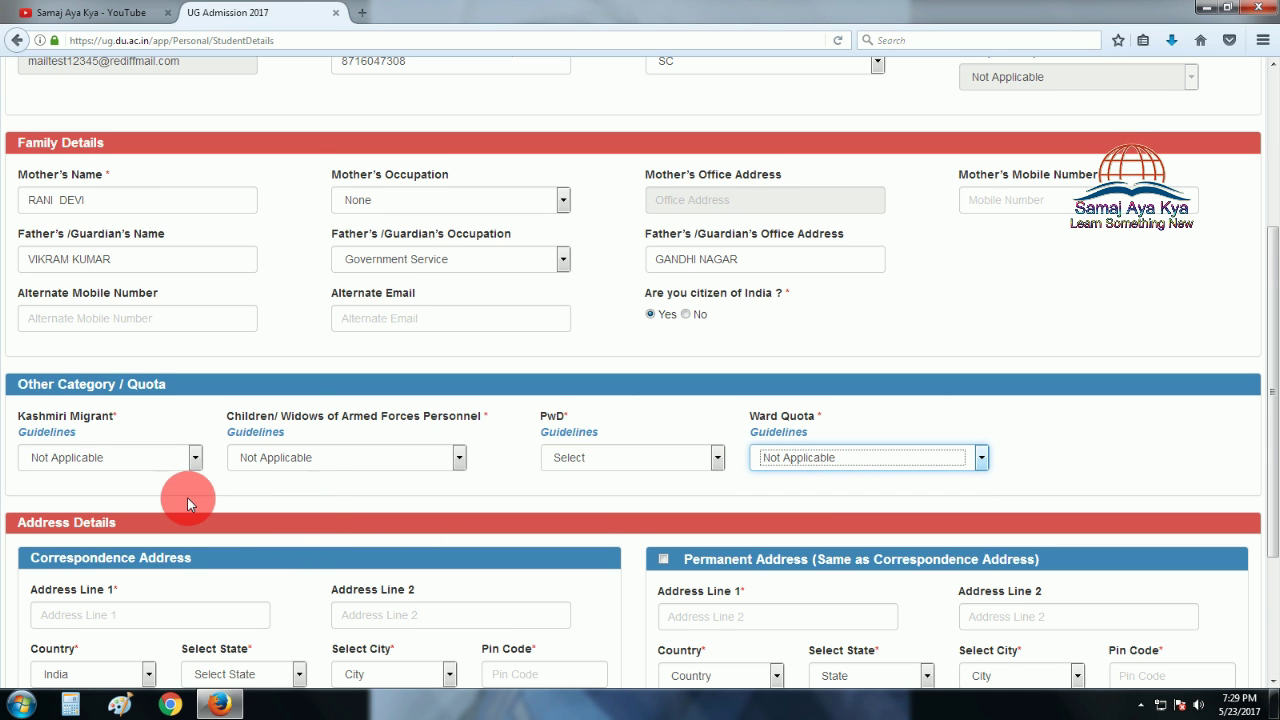
scroll(187, 497, "down", 2)
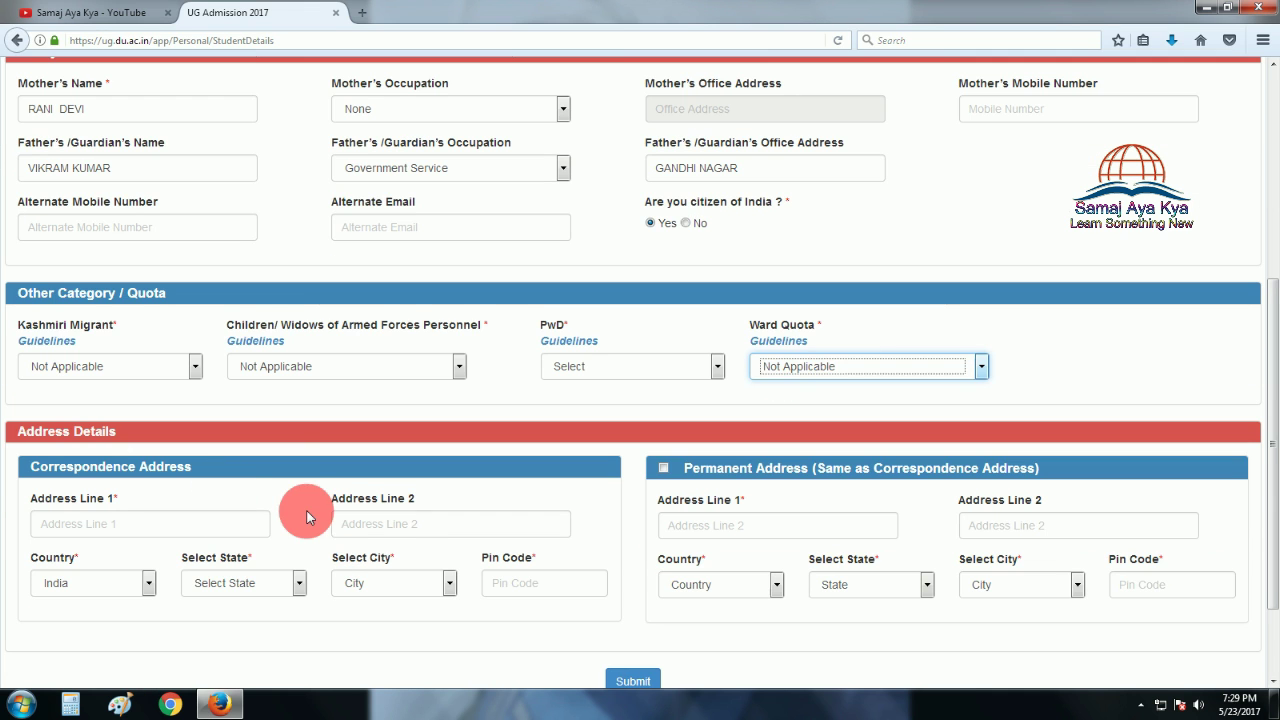
Enter correspondence address line 1 and 'SATWARI JAMMU' as address line 2.
scroll(307, 517, "down", 2)
left_click(152, 433)
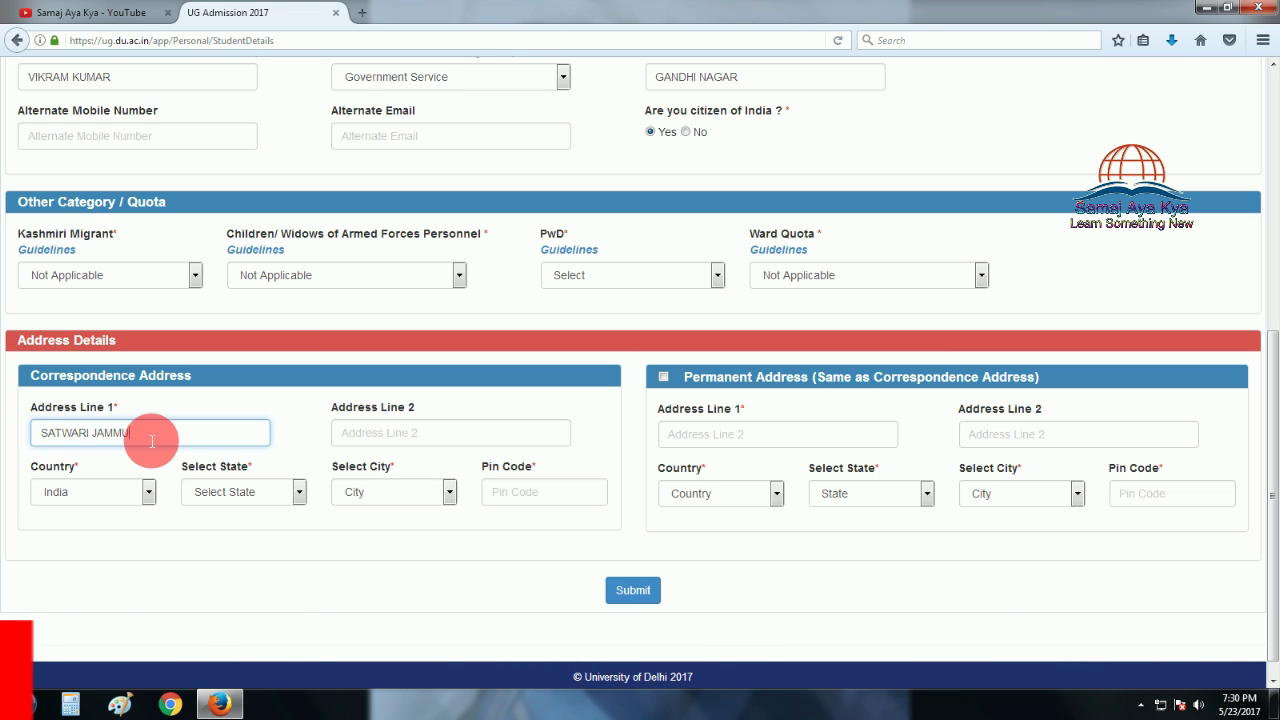
key("Tab")
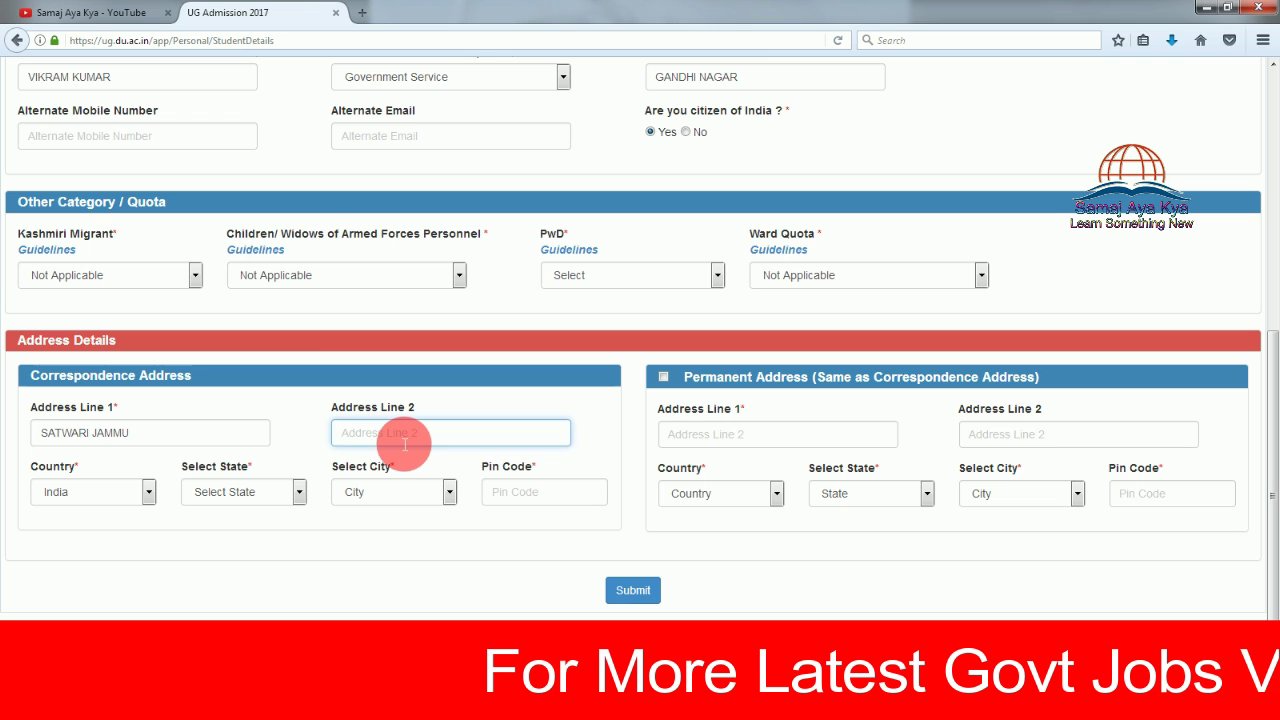
type("SATWARI")
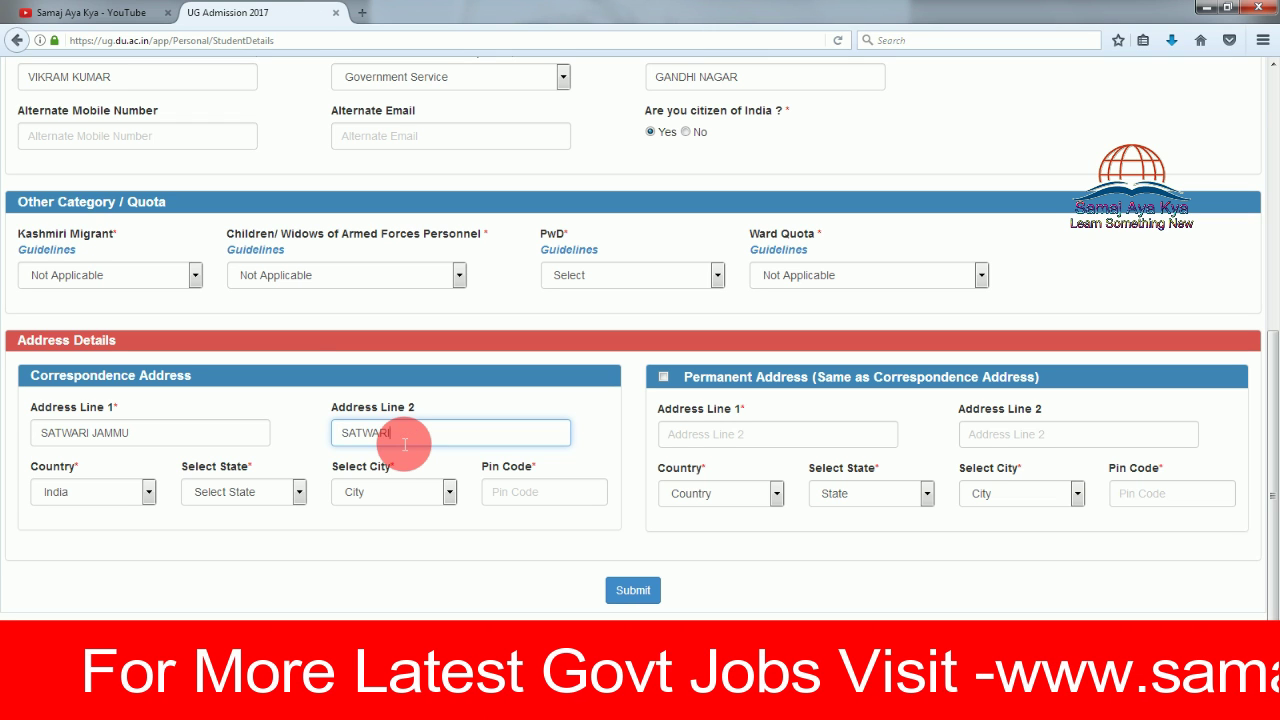
type(" JAMMU")
Set correspondence country India, state Jammu and Kashmir, city Jammu and pin code 180010.
key("Tab")
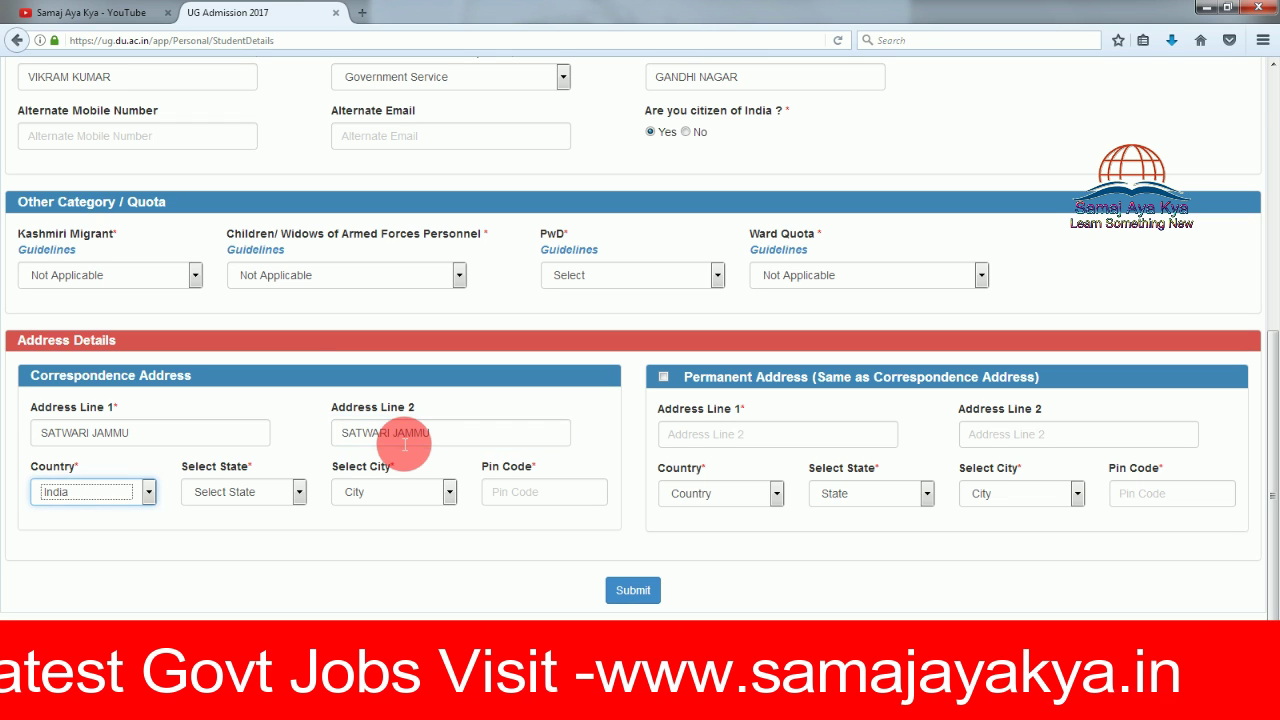
left_click(95, 497)
left_click(246, 492)
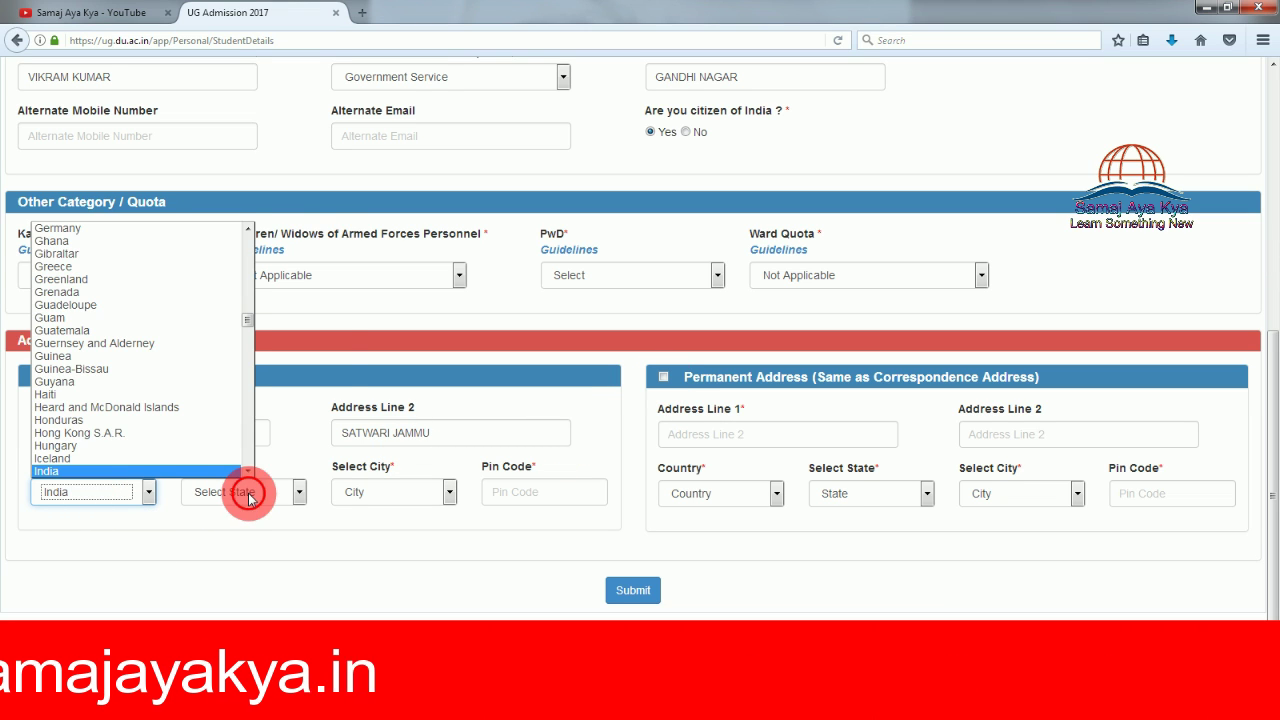
key("j")
key("Tab")
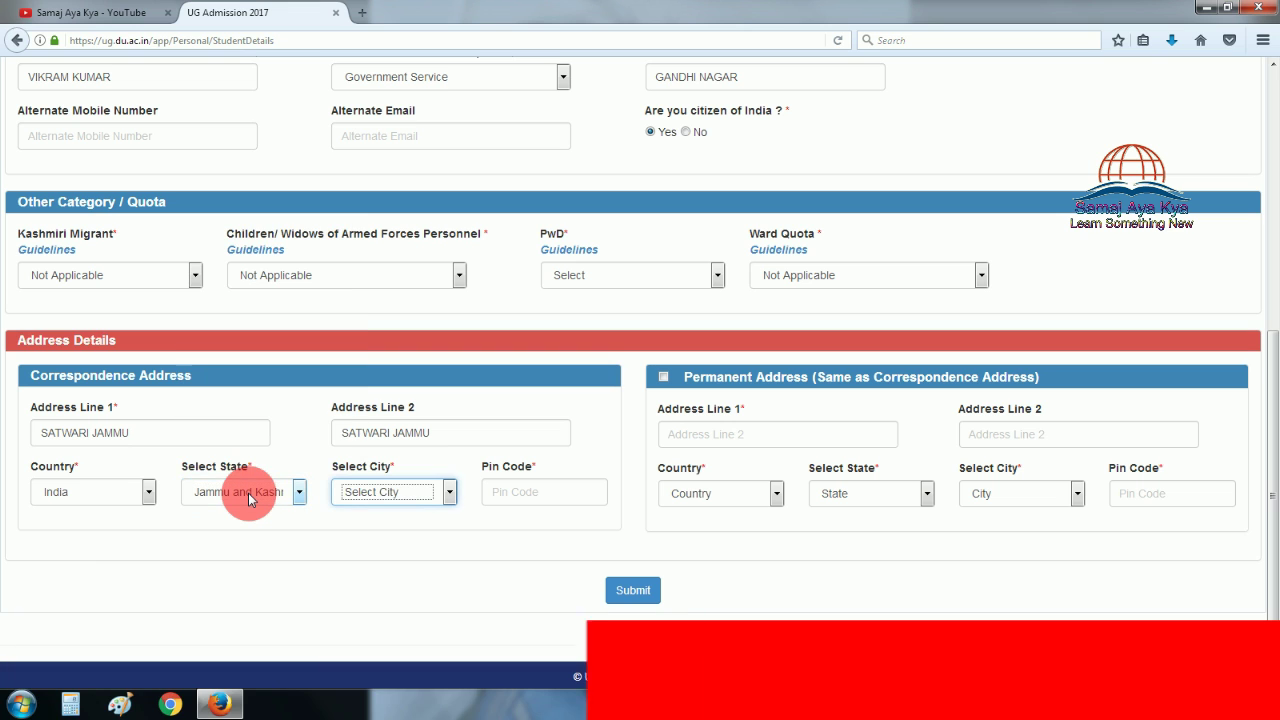
key("j")
key("Tab")
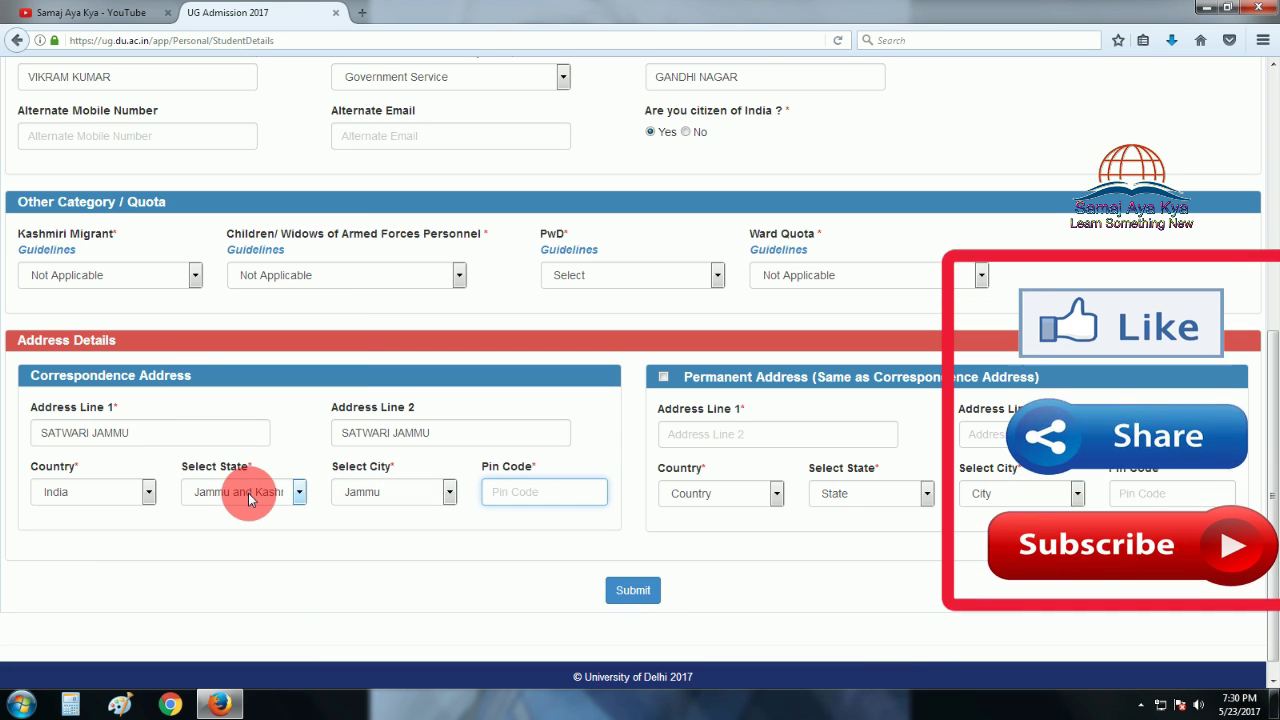
type("180010")
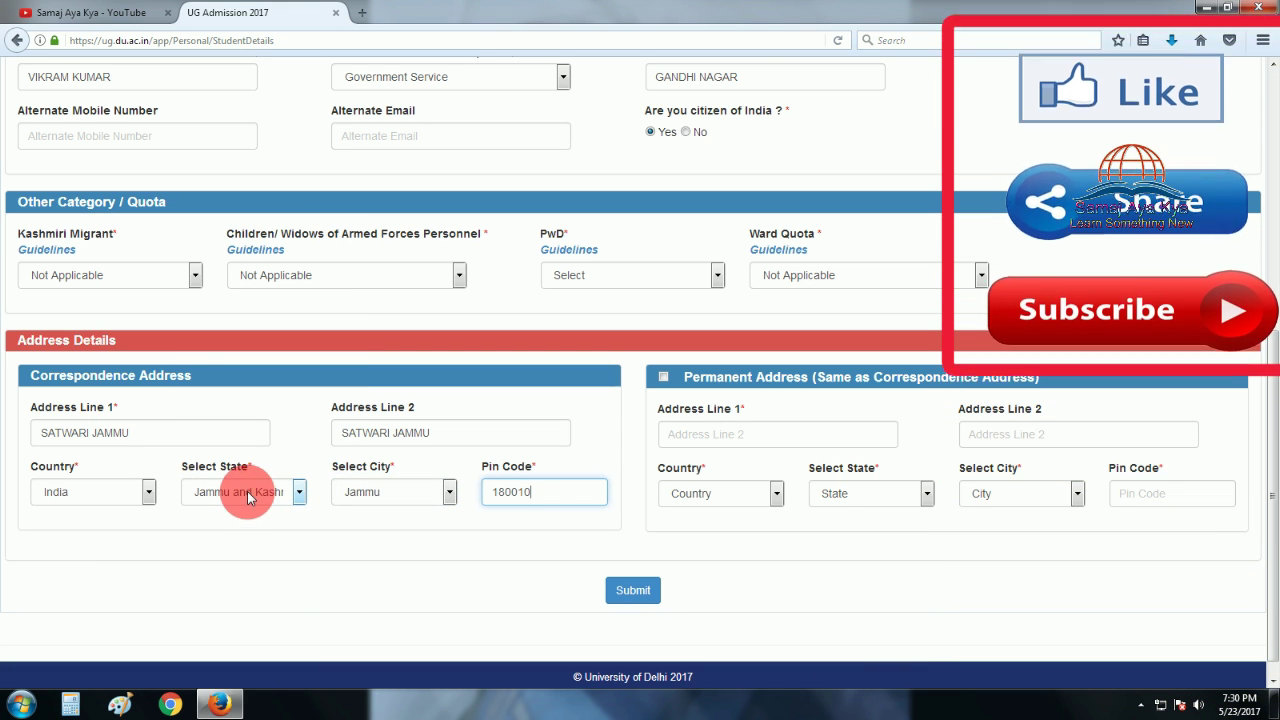
left_click(683, 503)
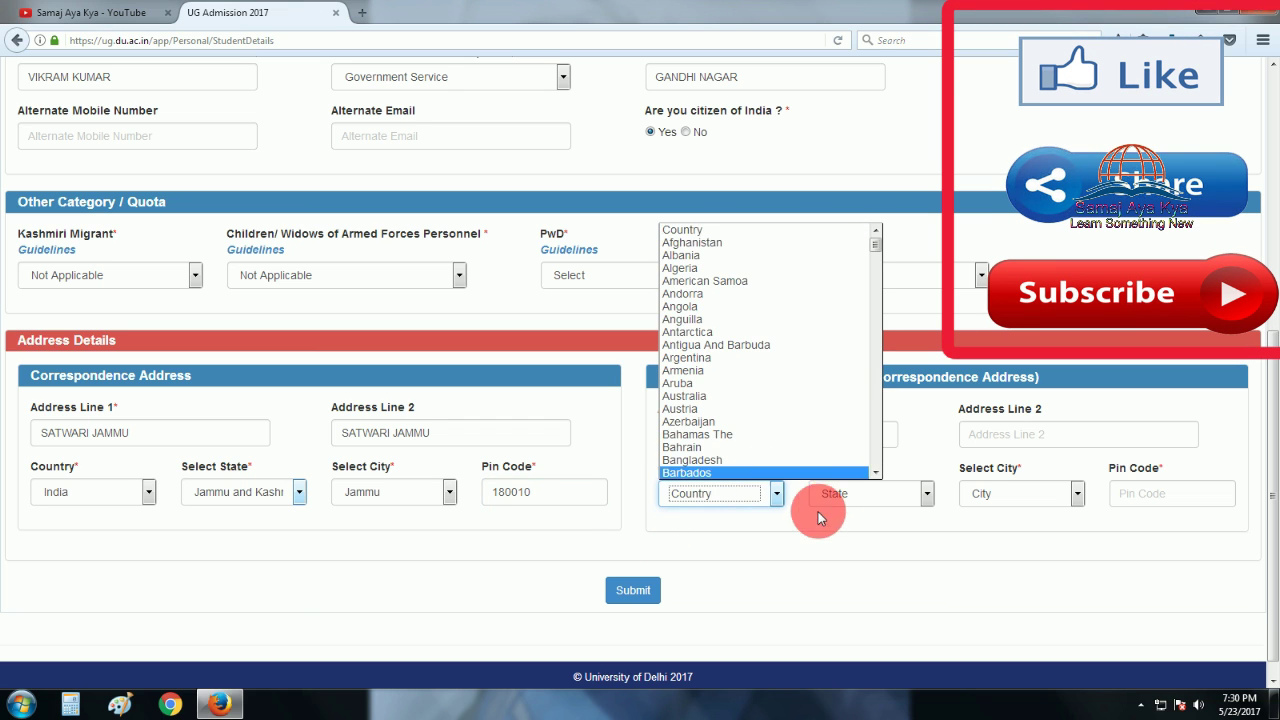
left_click(682, 470)
Copy the correspondence address as permanent, set PwD to Not Applicable and submit personal details.
left_click(663, 378)
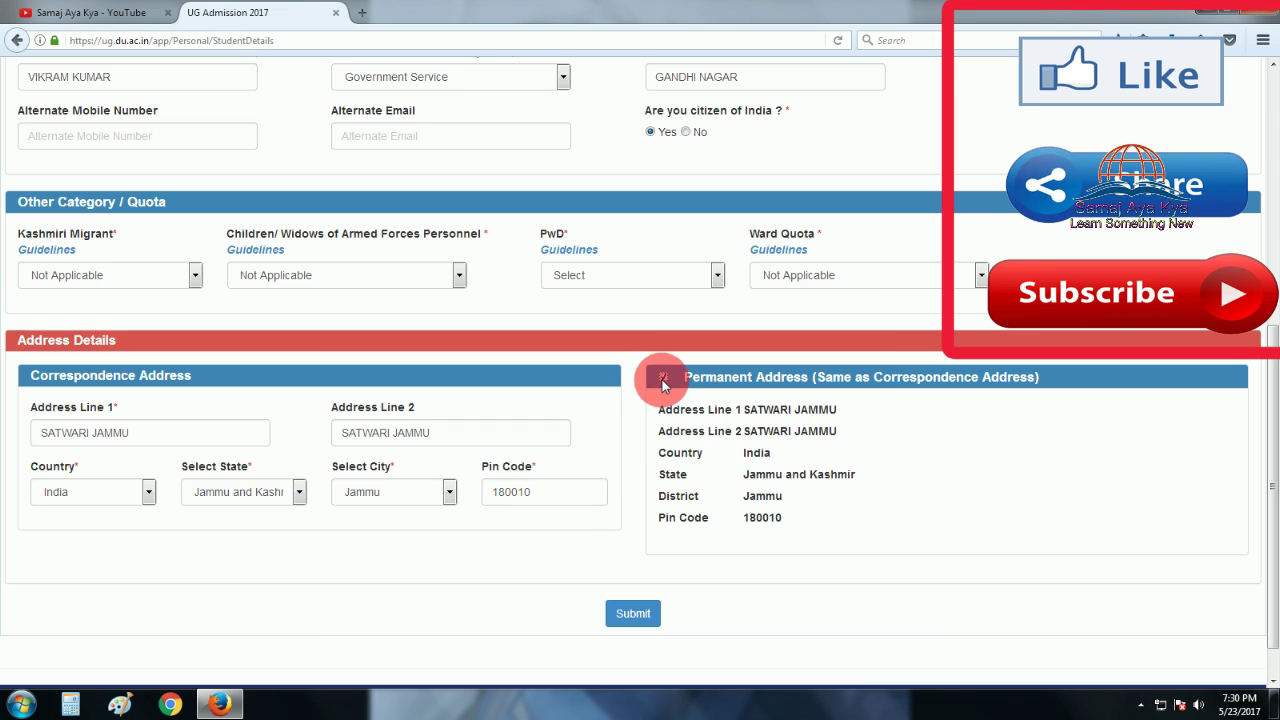
scroll(646, 540, "down", 1)
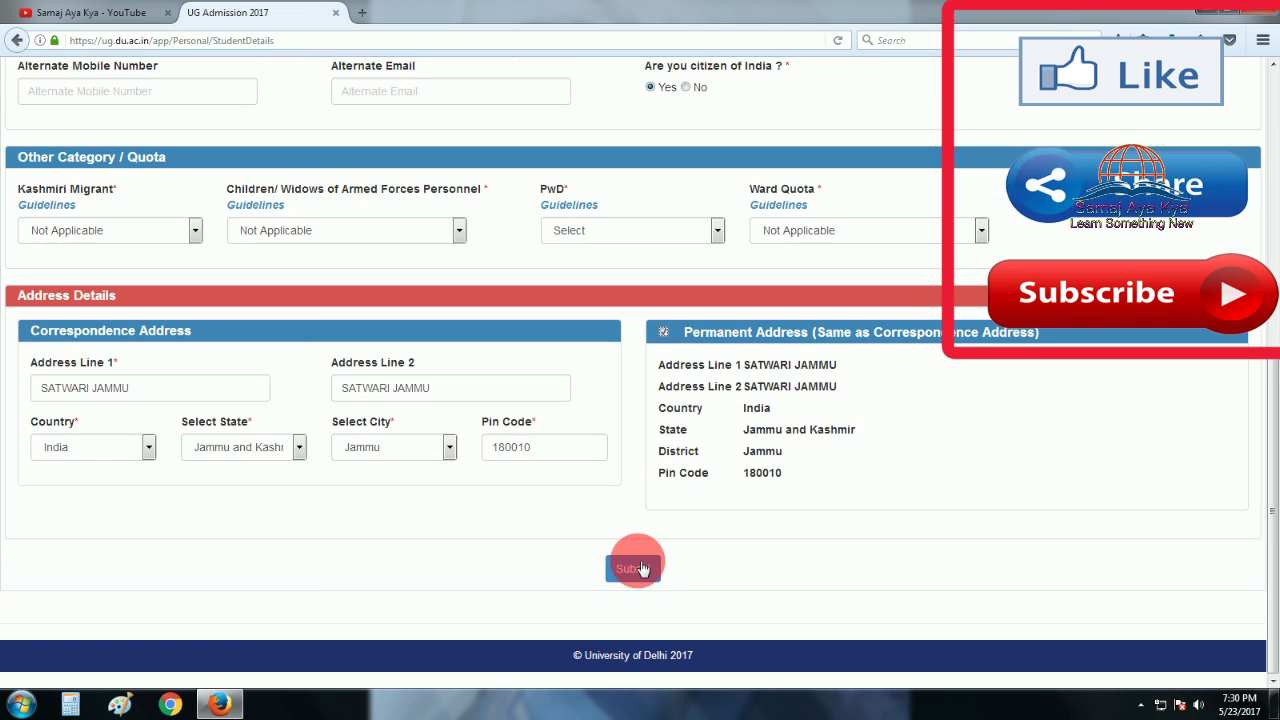
left_click(634, 566)
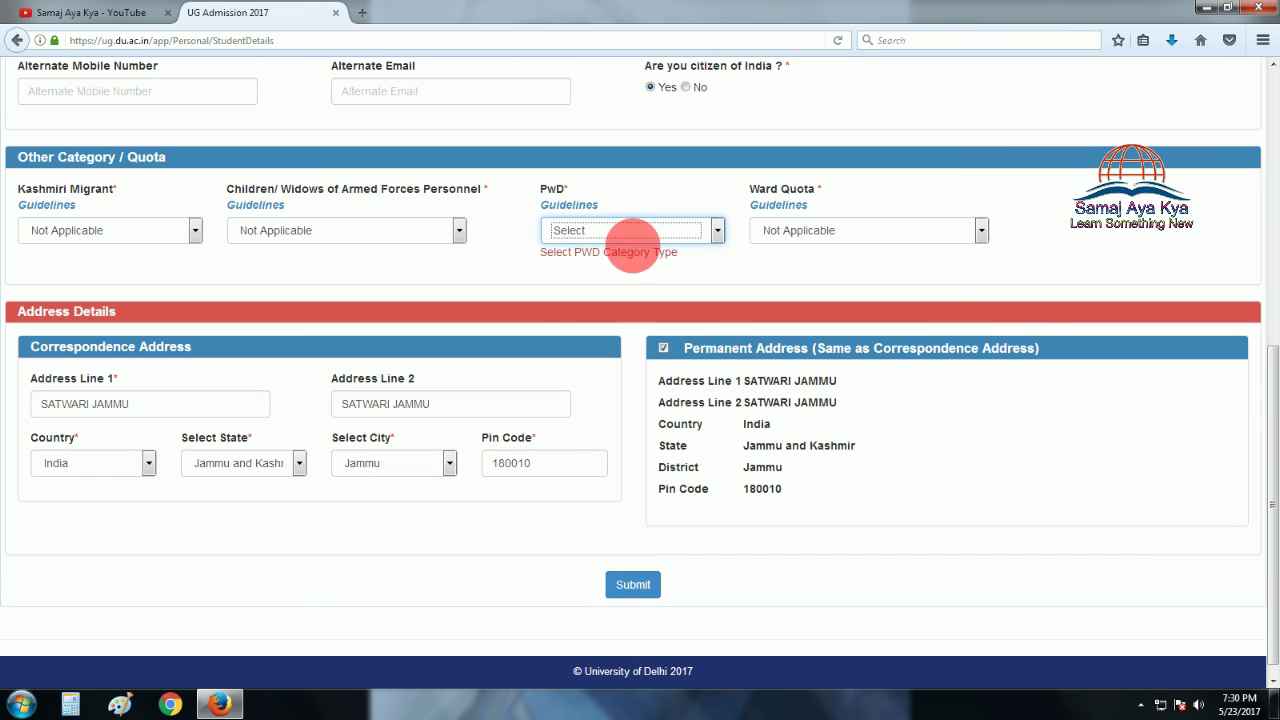
left_click(643, 232)
left_click(616, 261)
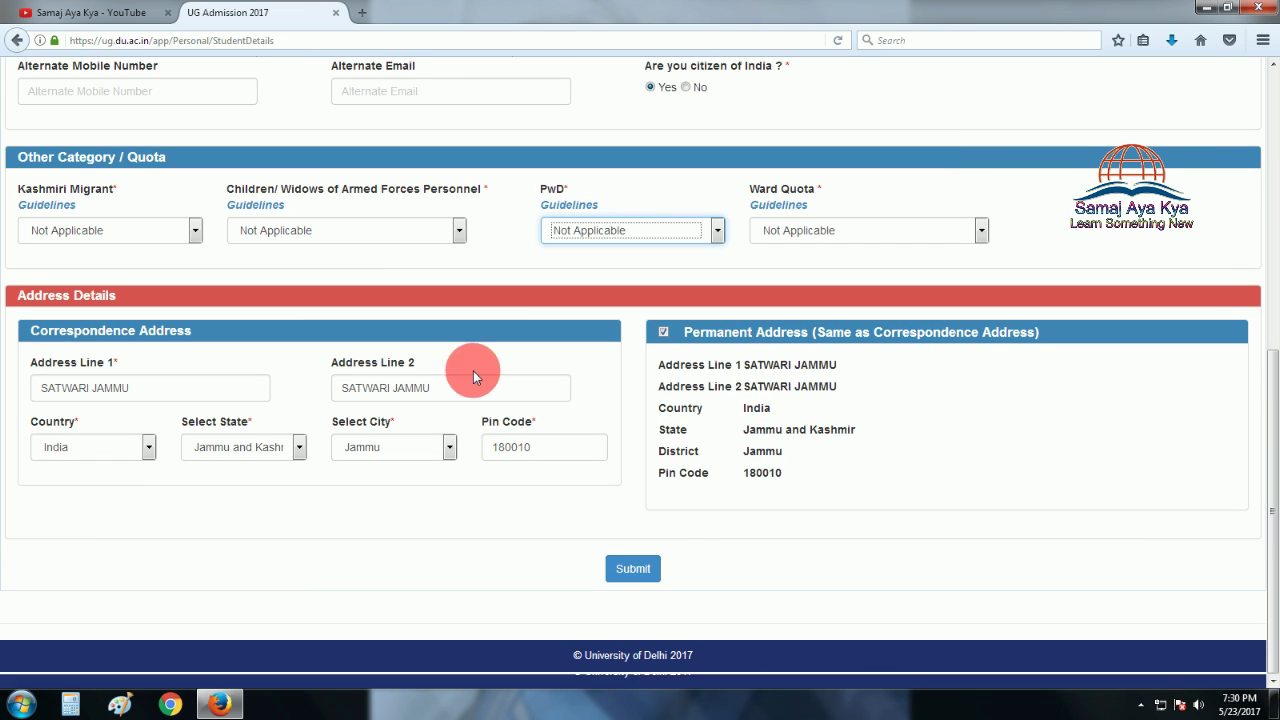
left_click(640, 570)
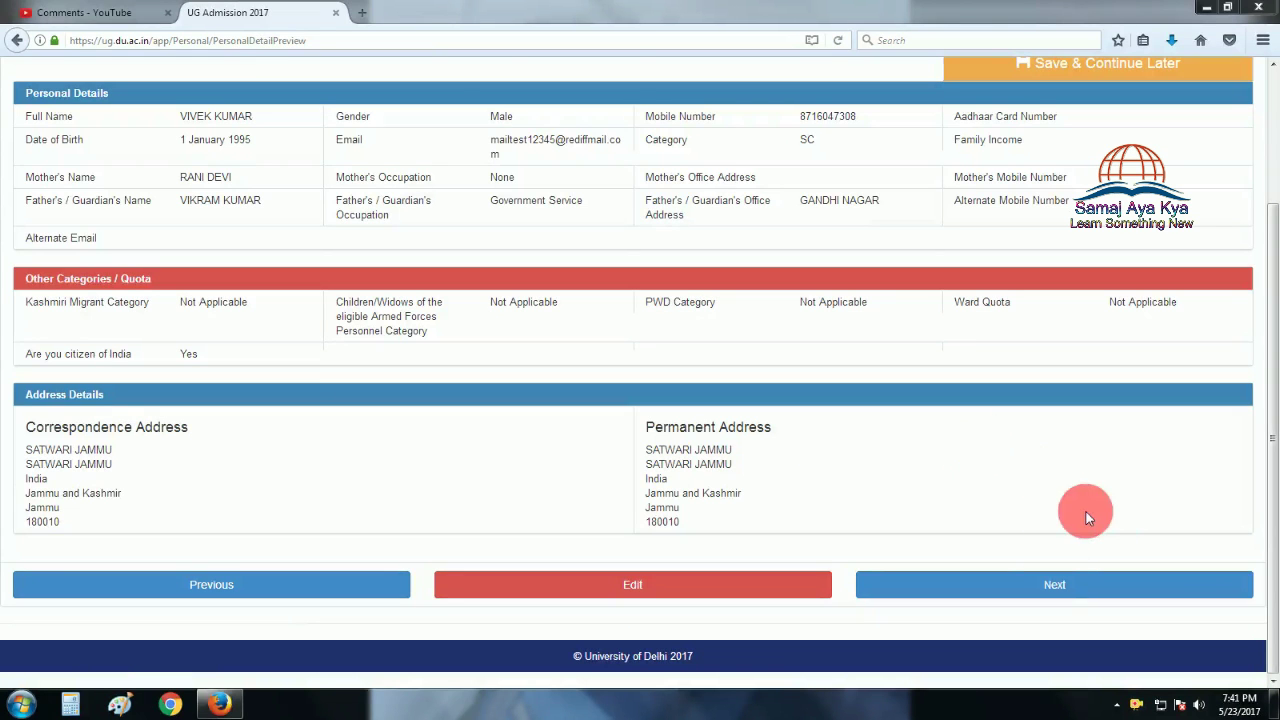
Continue from the personal details preview to the Course Selection step.
left_click(1061, 589)
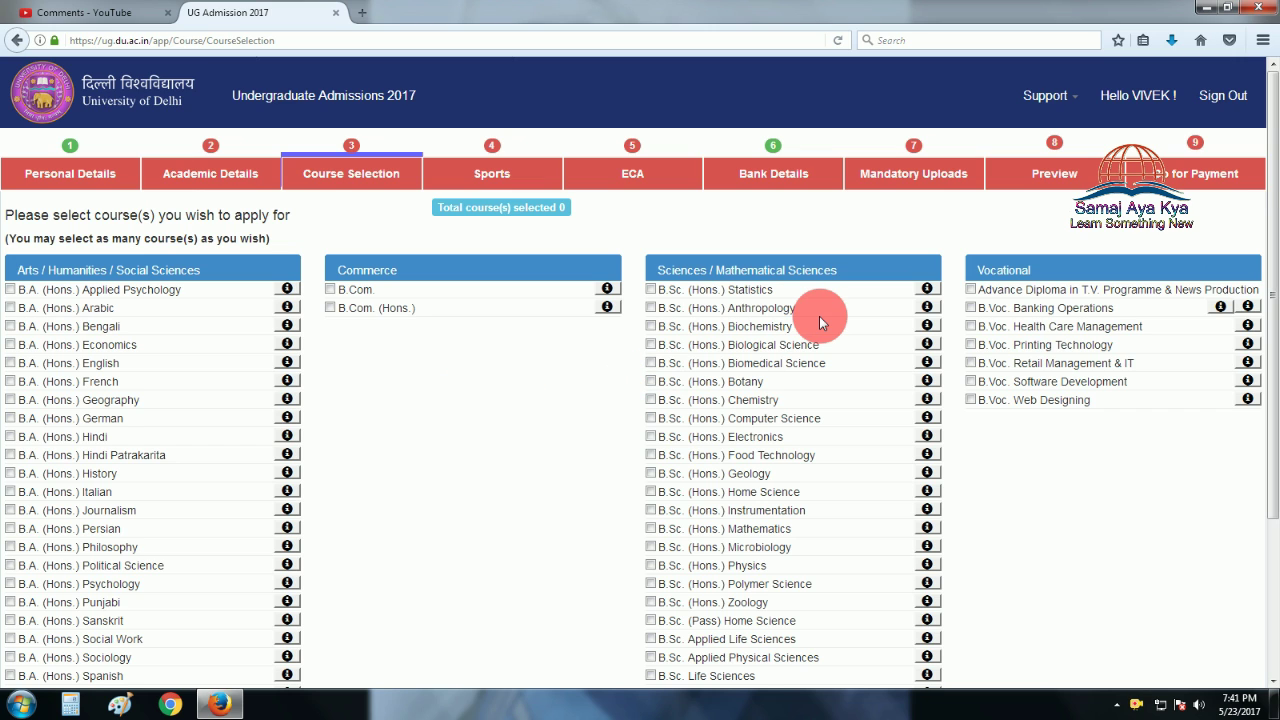
Submit a course selection of B.Com. only, leaving B.Com. (Hons.) unticked.
left_click(331, 309)
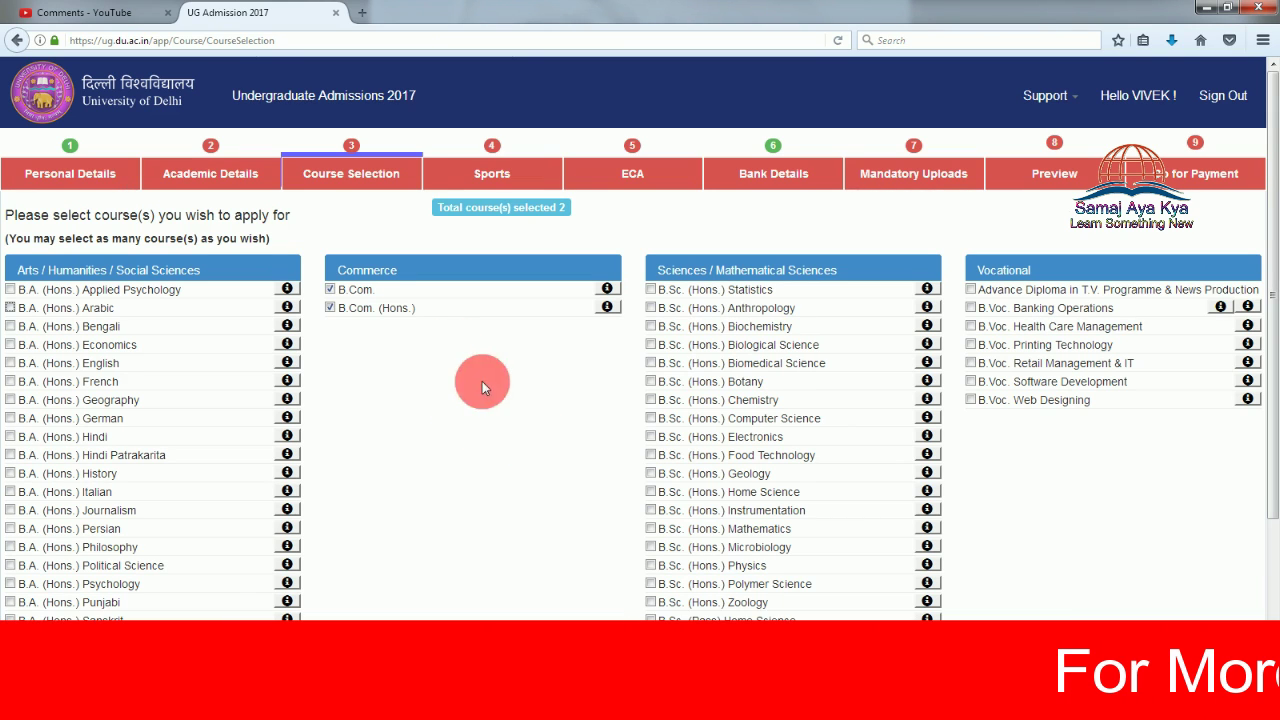
left_click(331, 309)
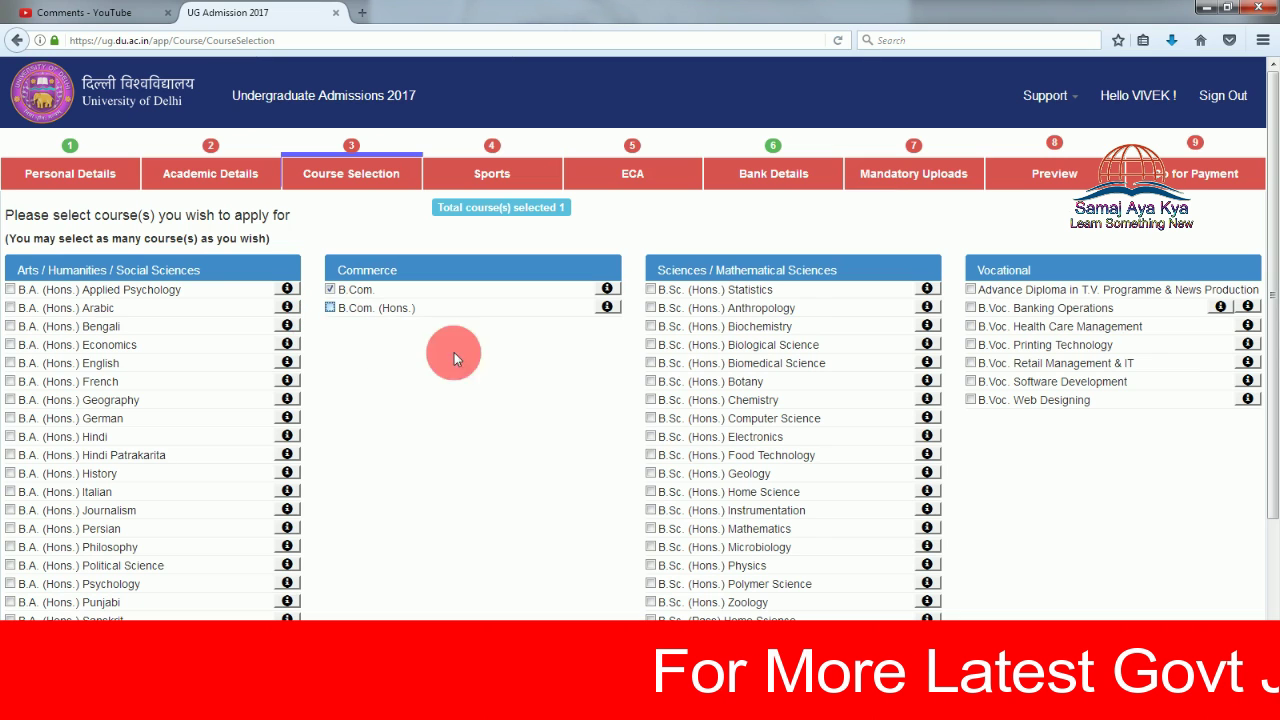
scroll(1211, 487, "down", 2)
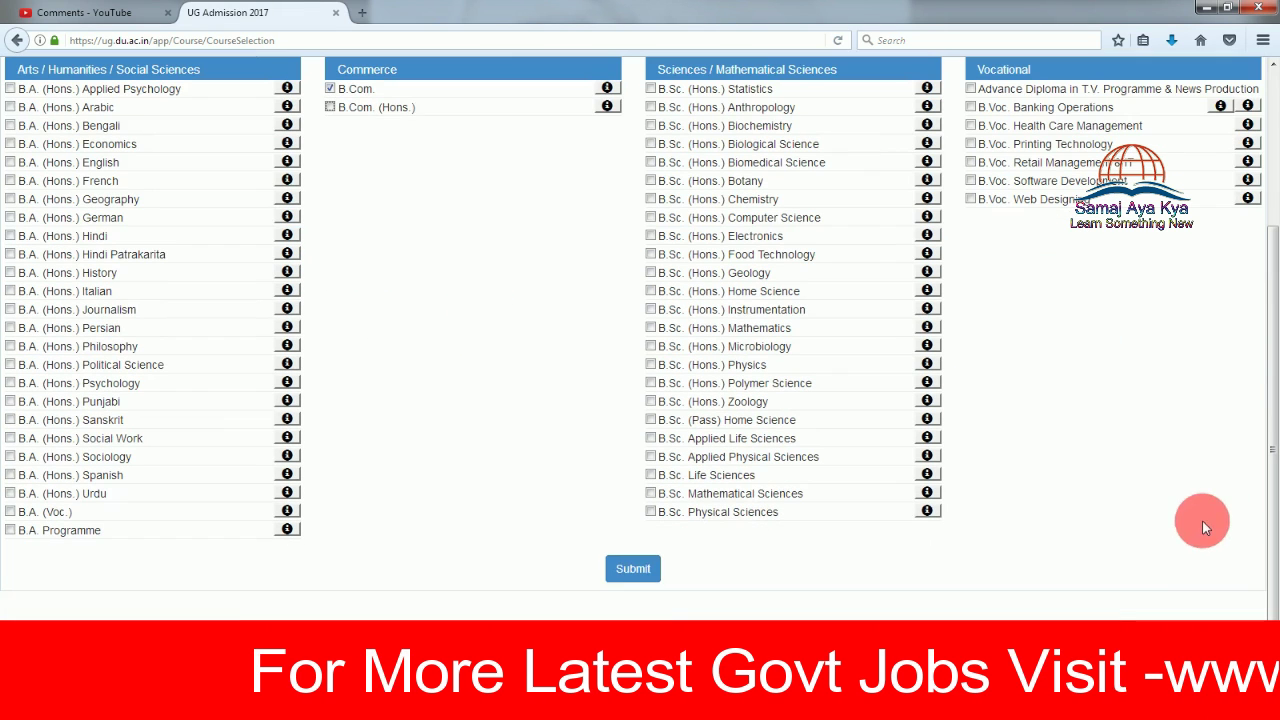
left_click(635, 569)
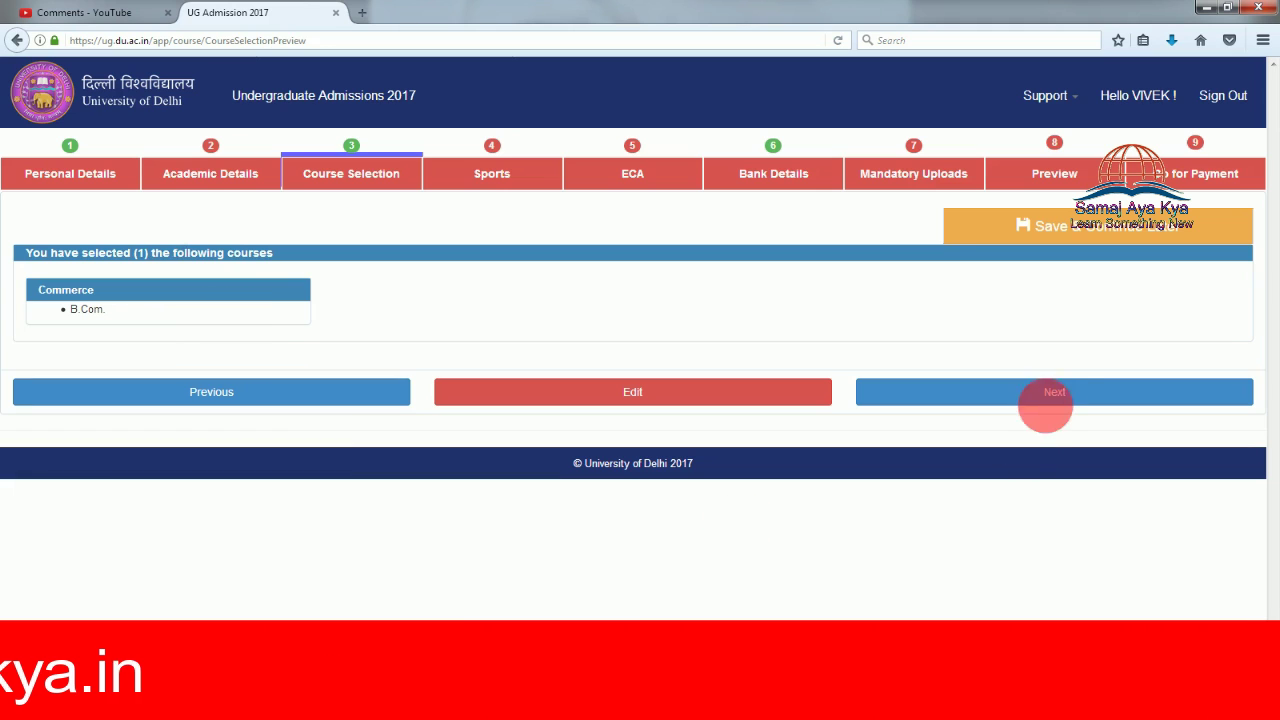
Move on from the one-course summary to the Sports step.
left_click(1058, 396)
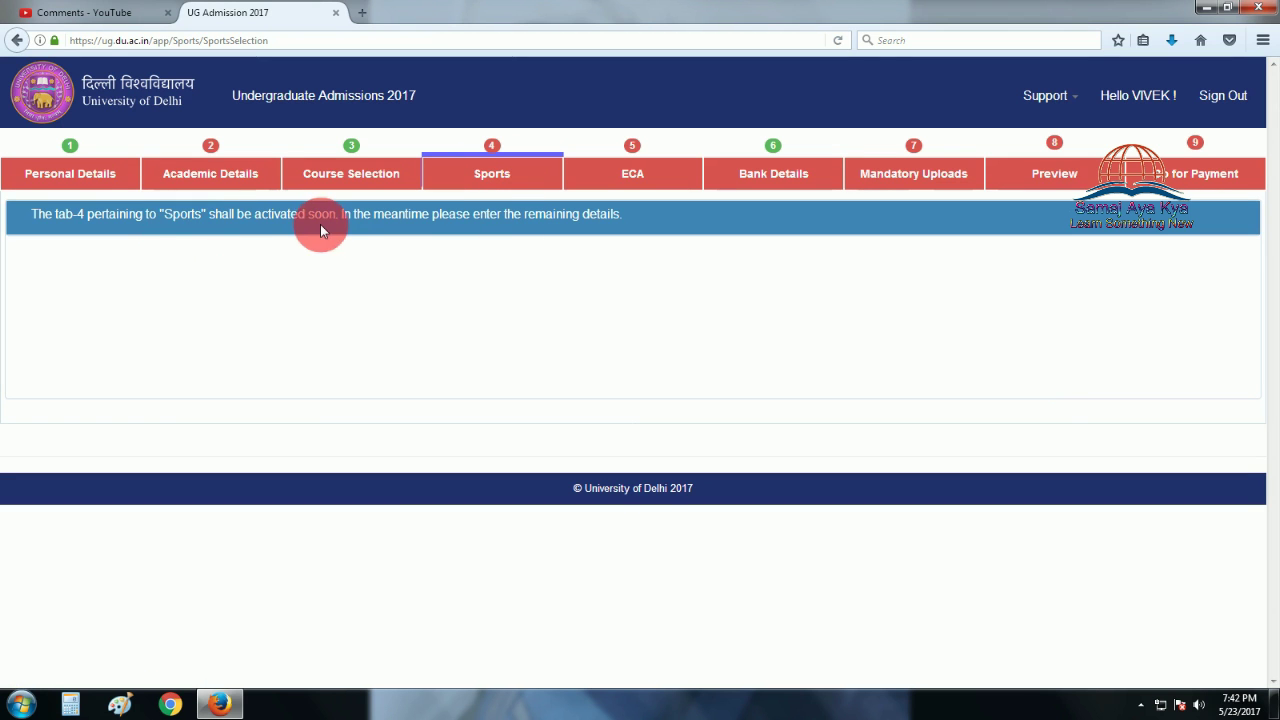
Submit No for applying under the ECA quota, then continue to the bank refund form.
left_click(620, 182)
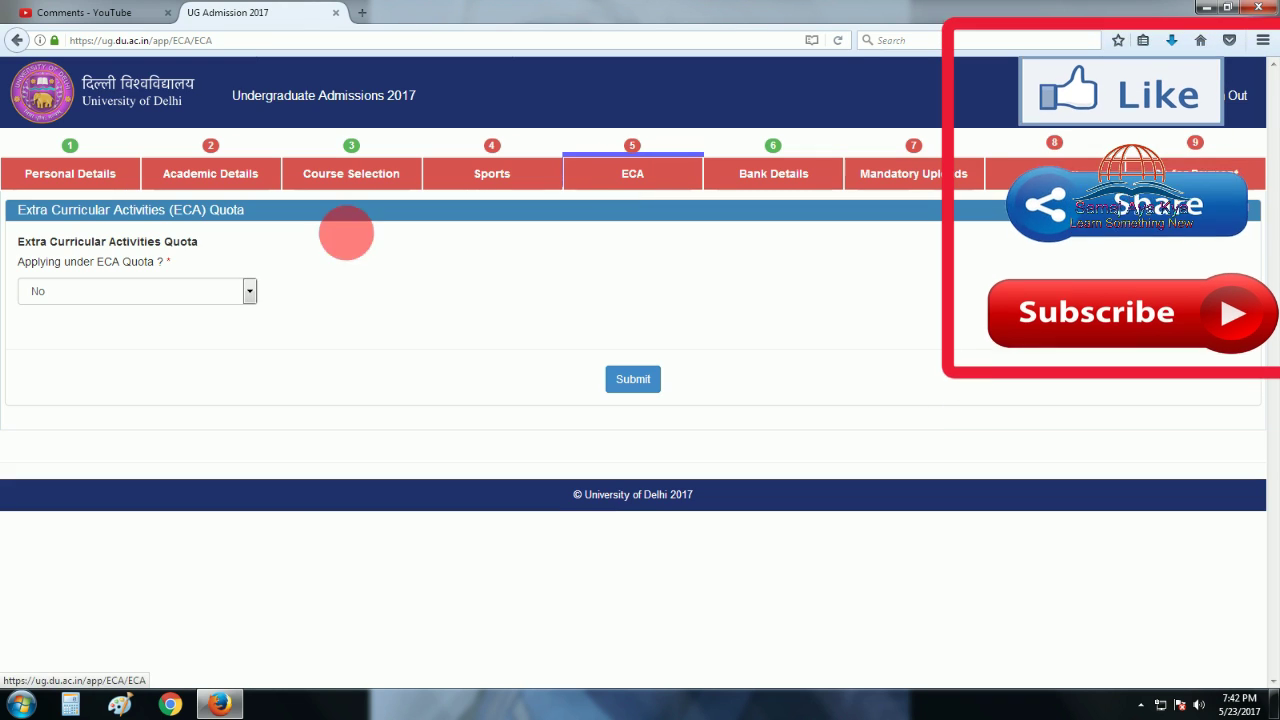
left_click(244, 291)
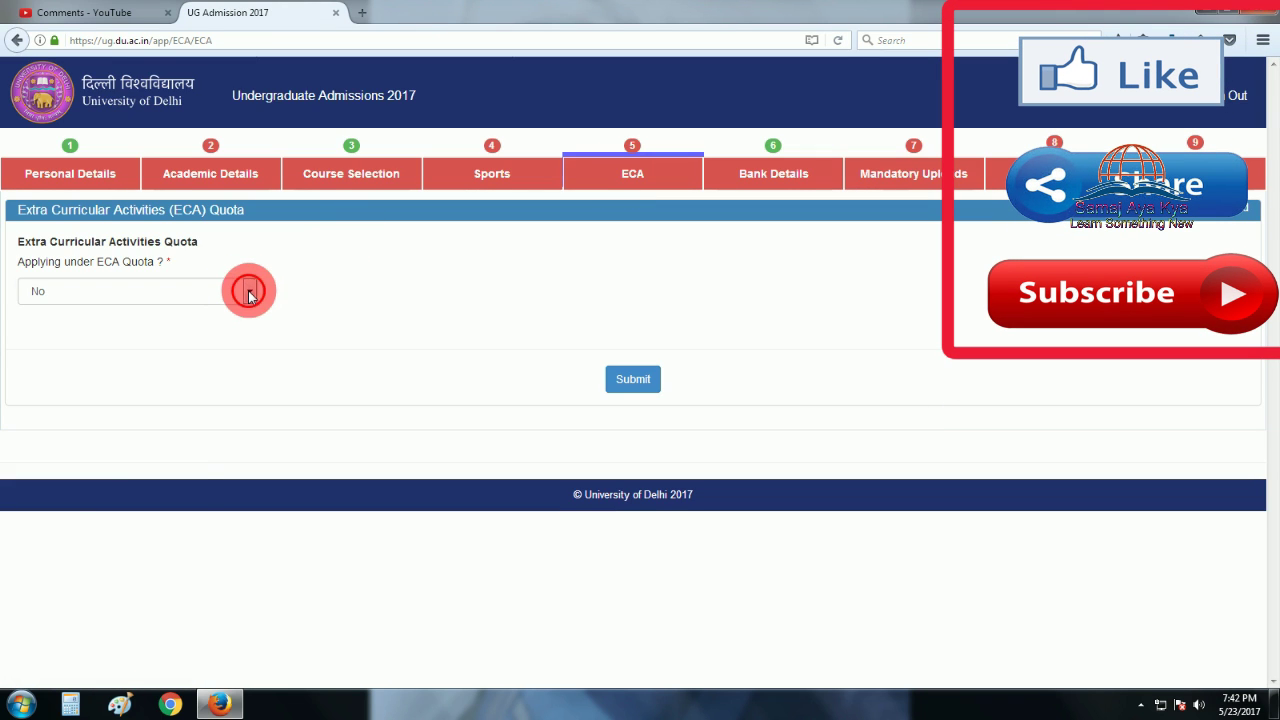
left_click(223, 312)
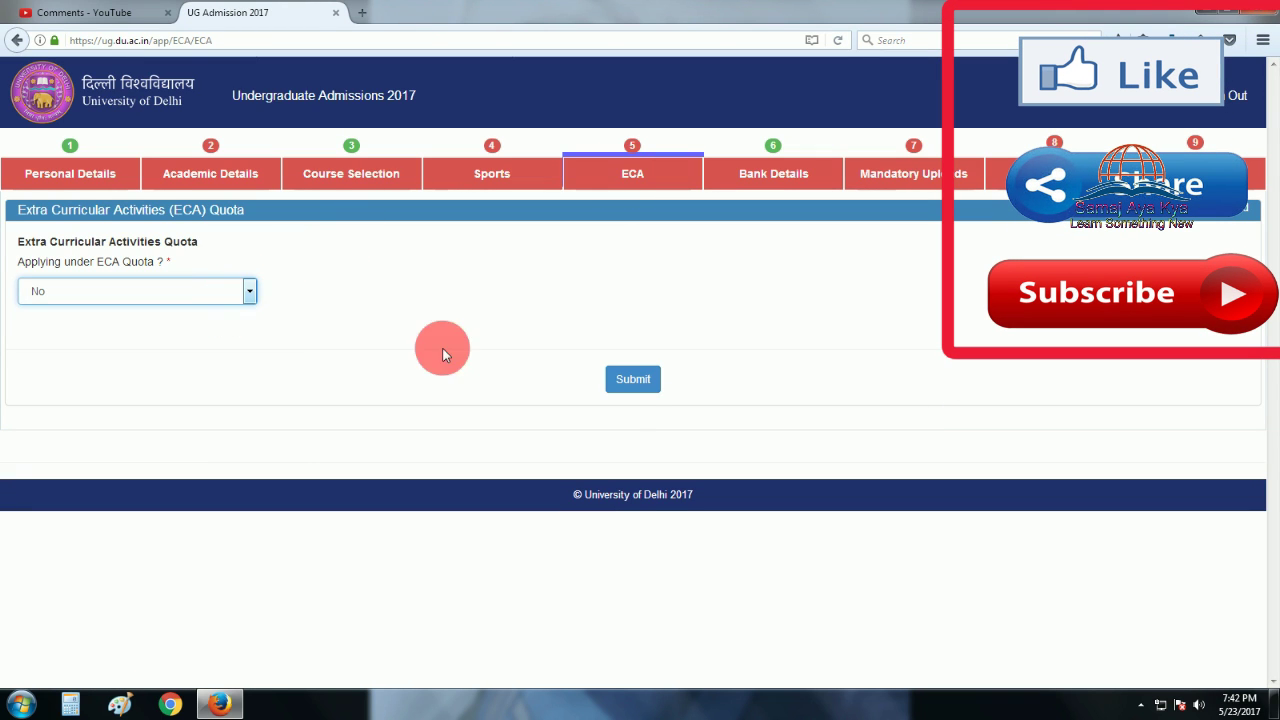
left_click(634, 390)
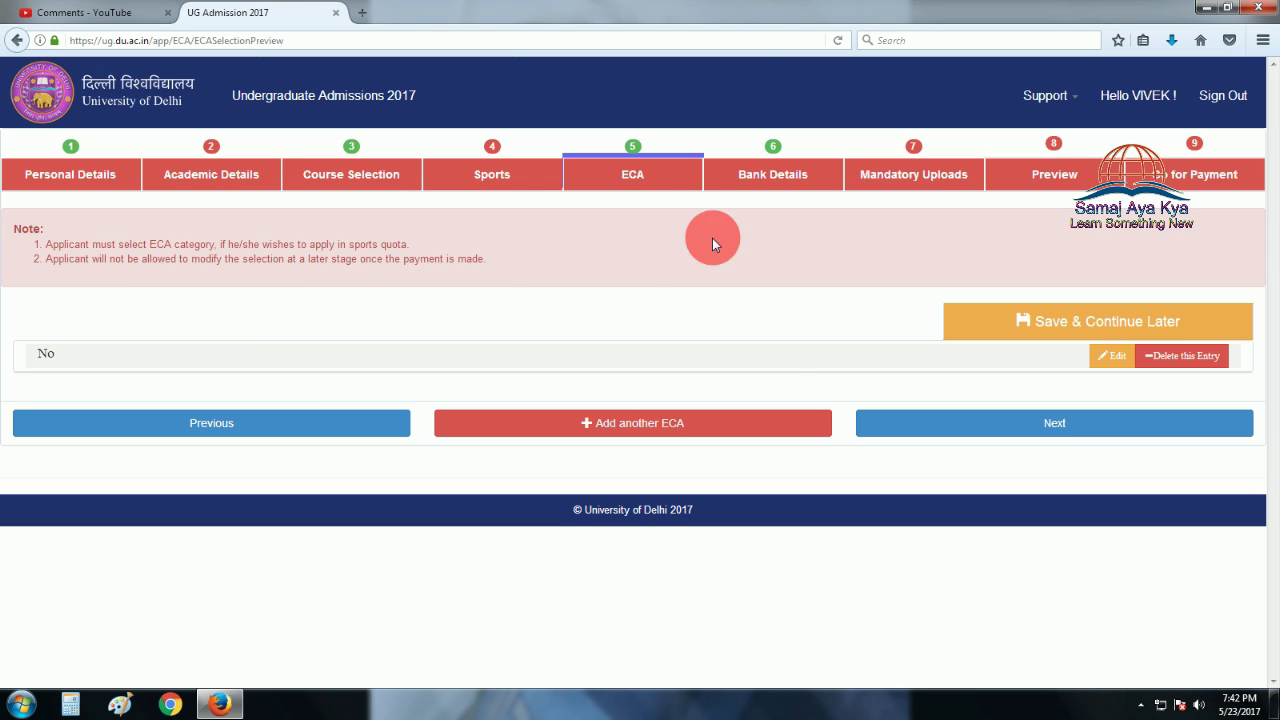
left_click(1079, 429)
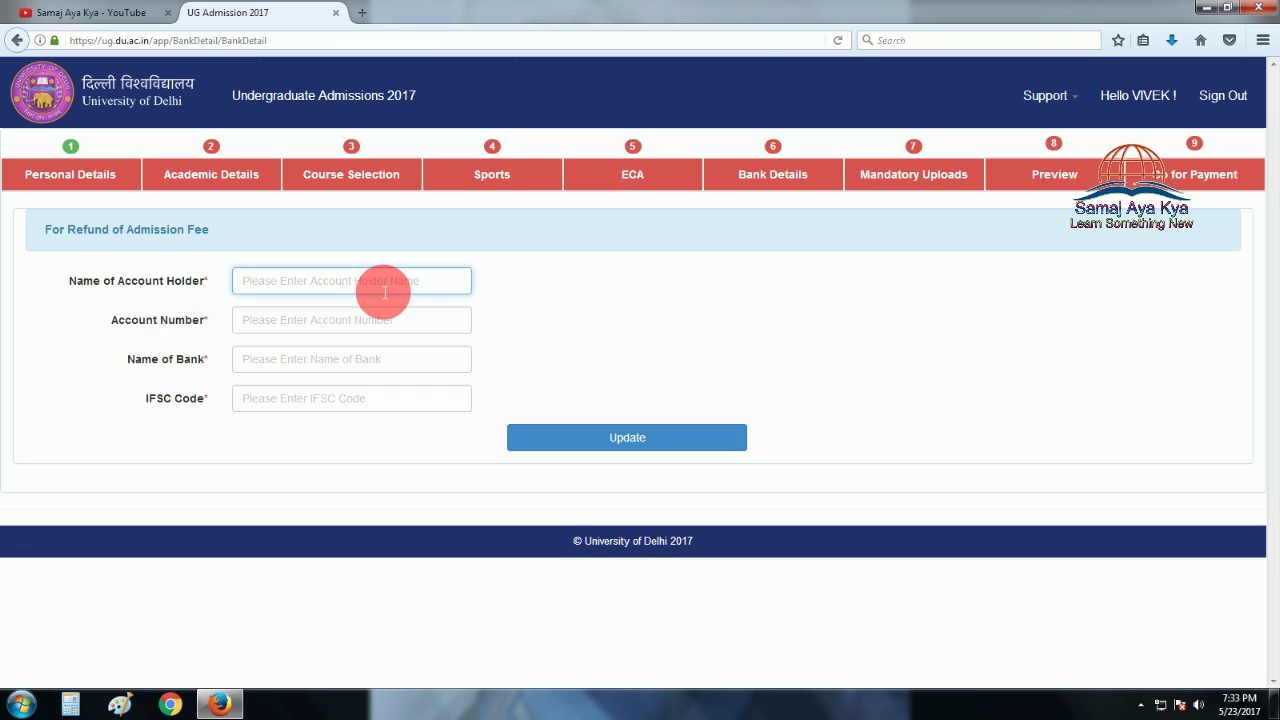
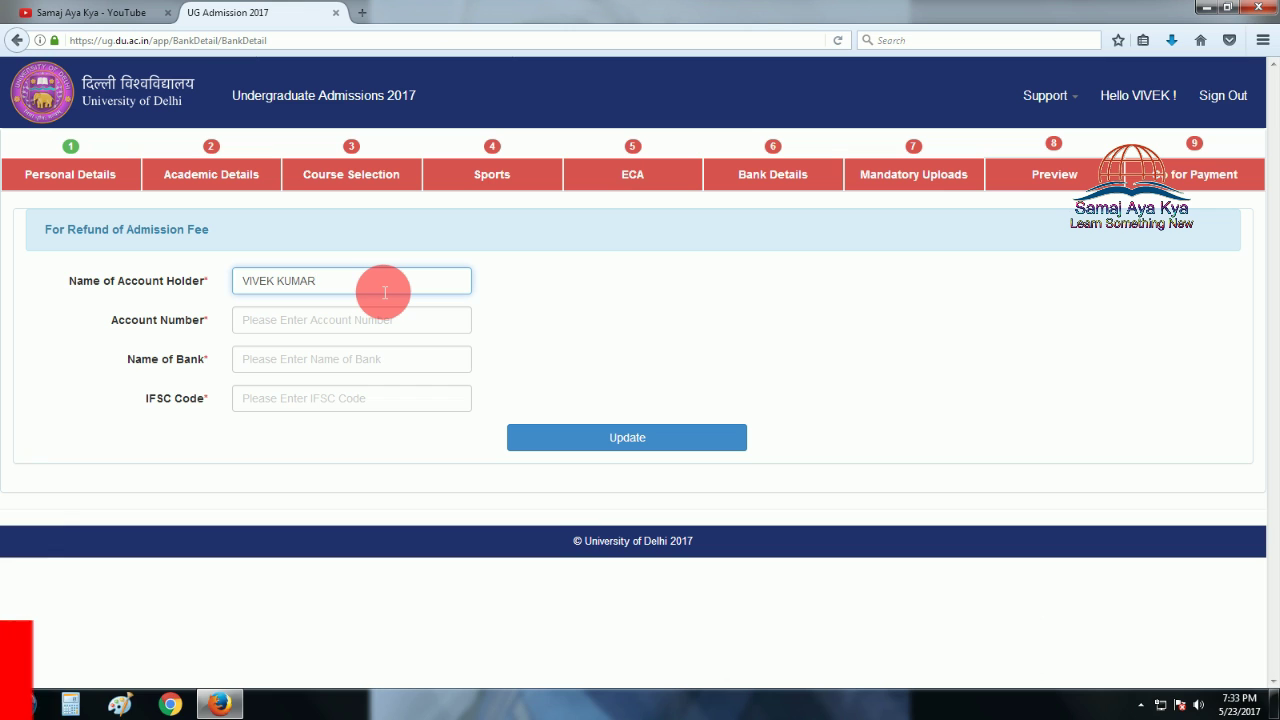
Fill in the account holder's name, account number, bank PUNJAB BANK and IFSC code, then update.
left_click(387, 335)
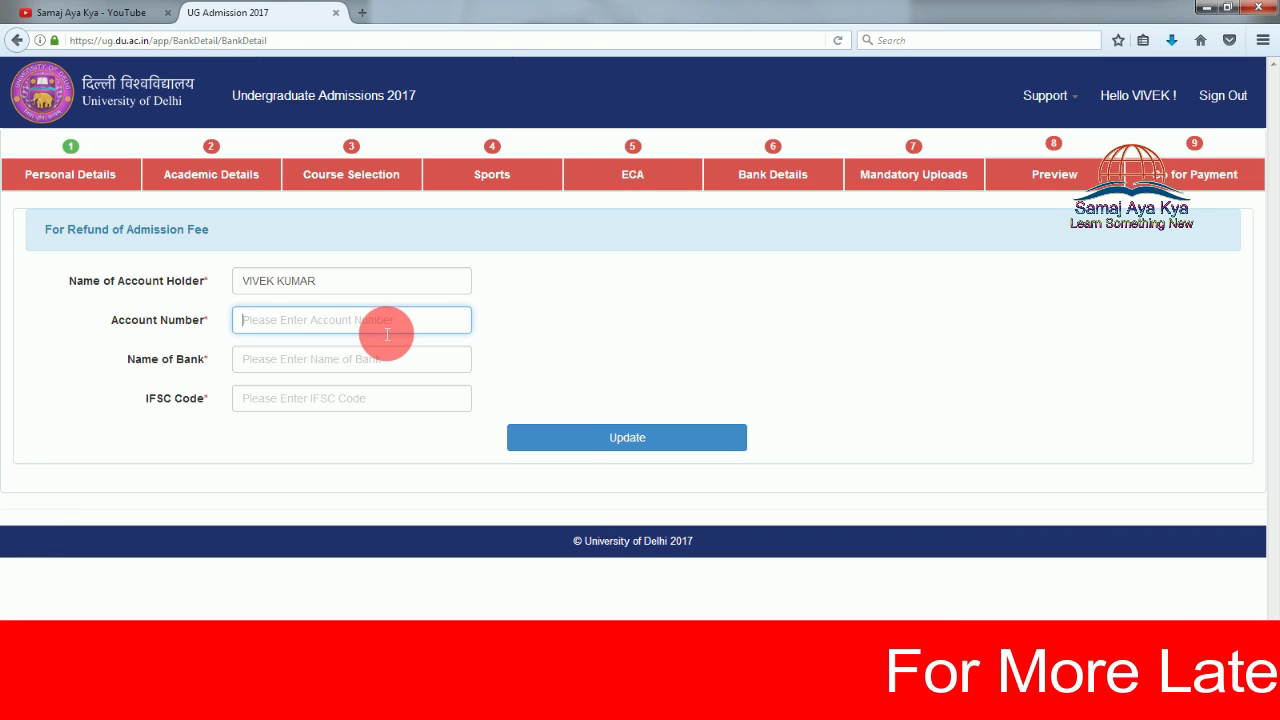
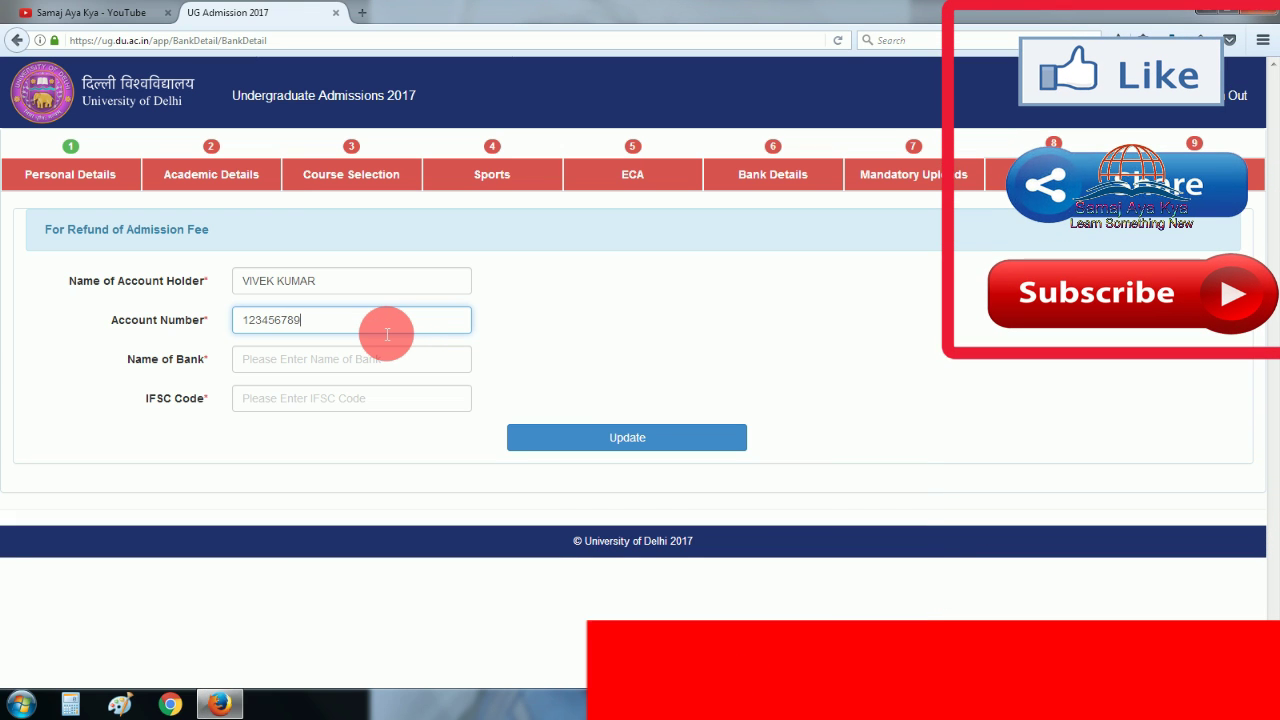
left_click(418, 370)
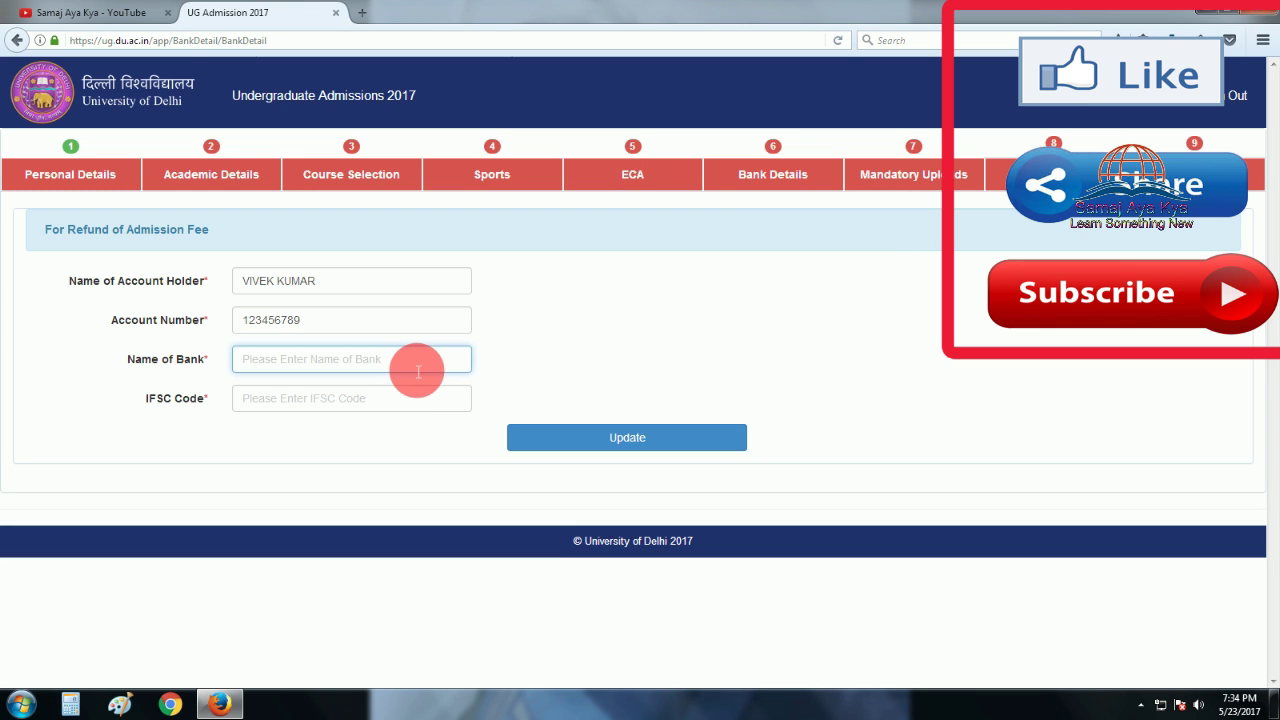
type("PUNJAB BAn")
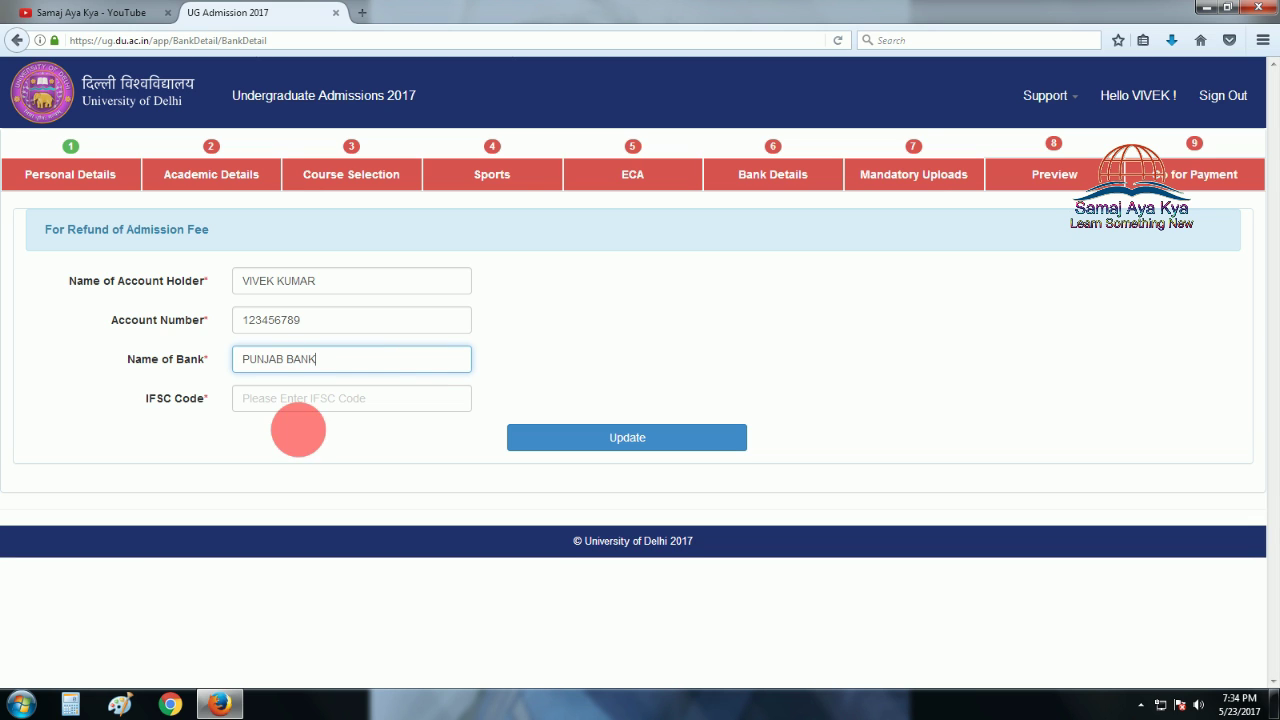
left_click(335, 405)
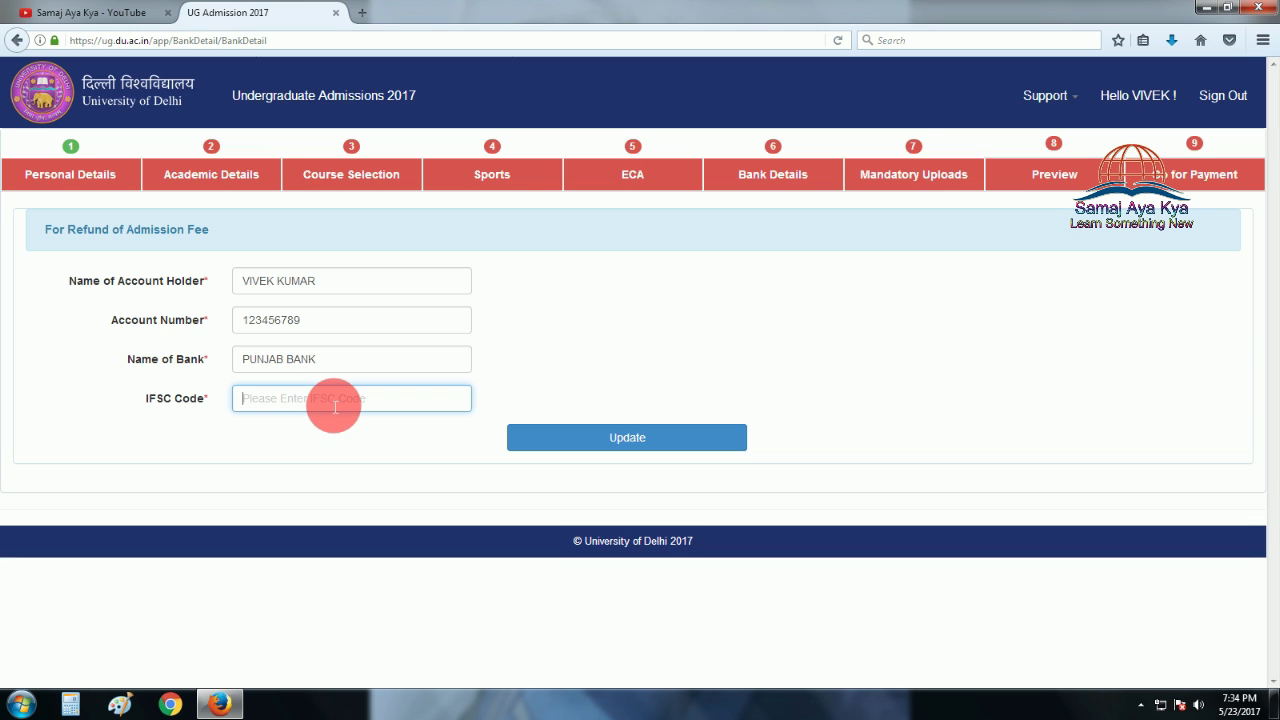
type("k")
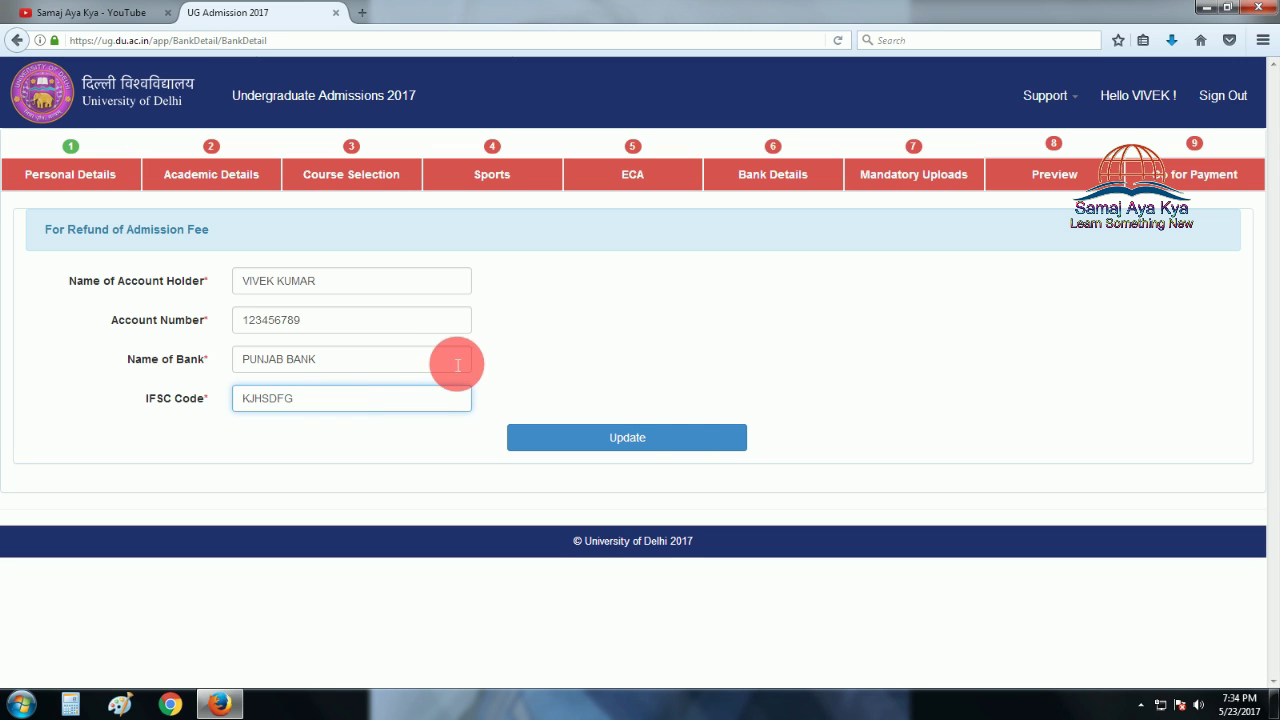
left_click(727, 438)
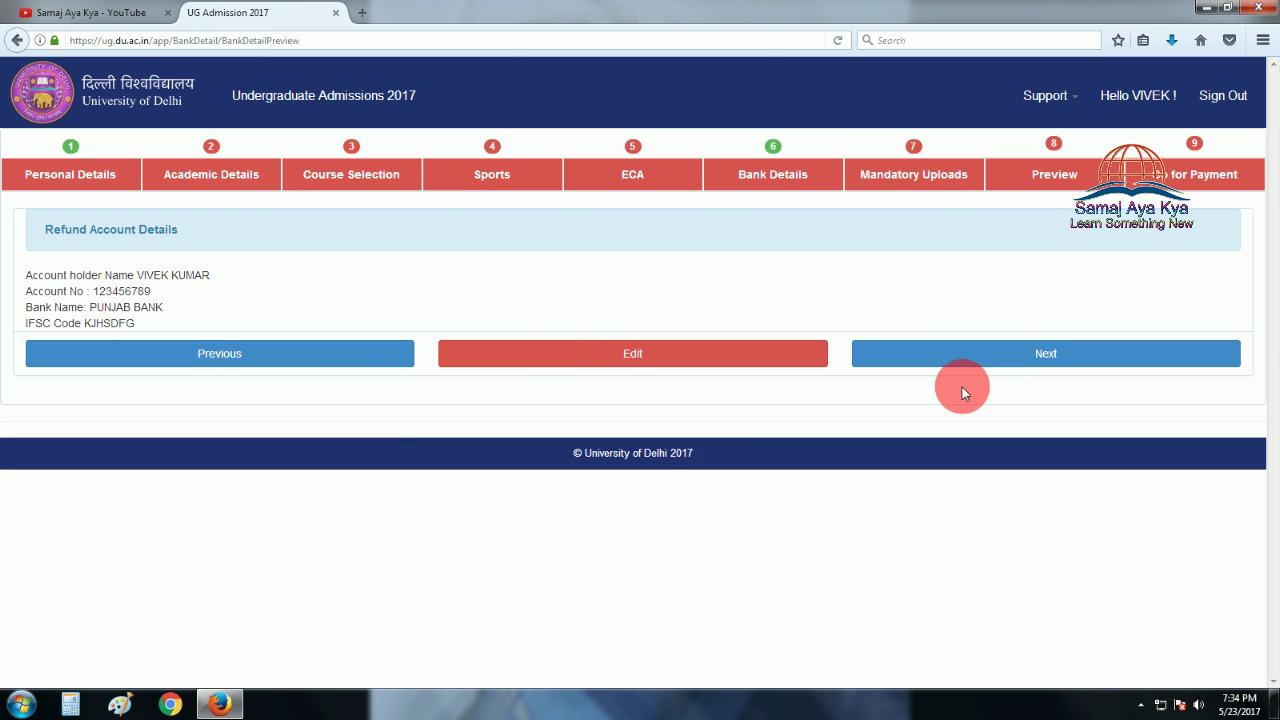
Continue from the Refund Account Details summary to the Mandatory Uploads step.
left_click(1005, 358)
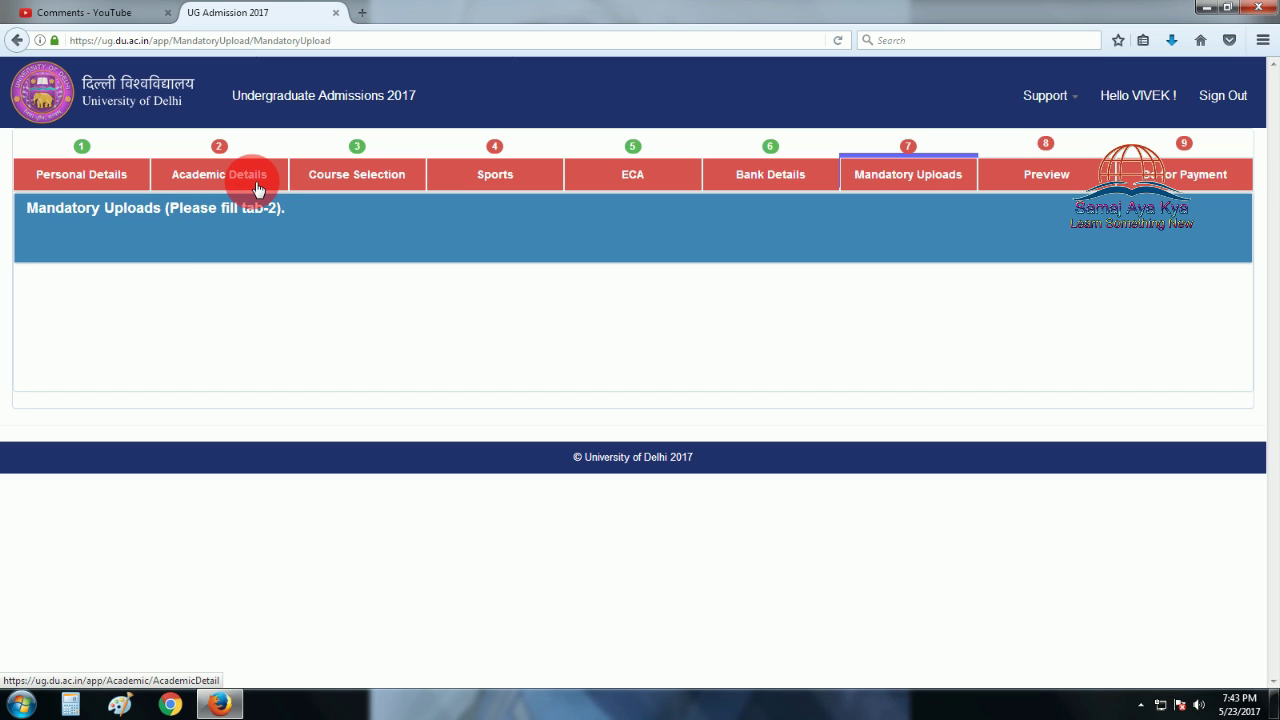
Switch from Mandatory Uploads to the Academic Details step.
left_click(200, 175)
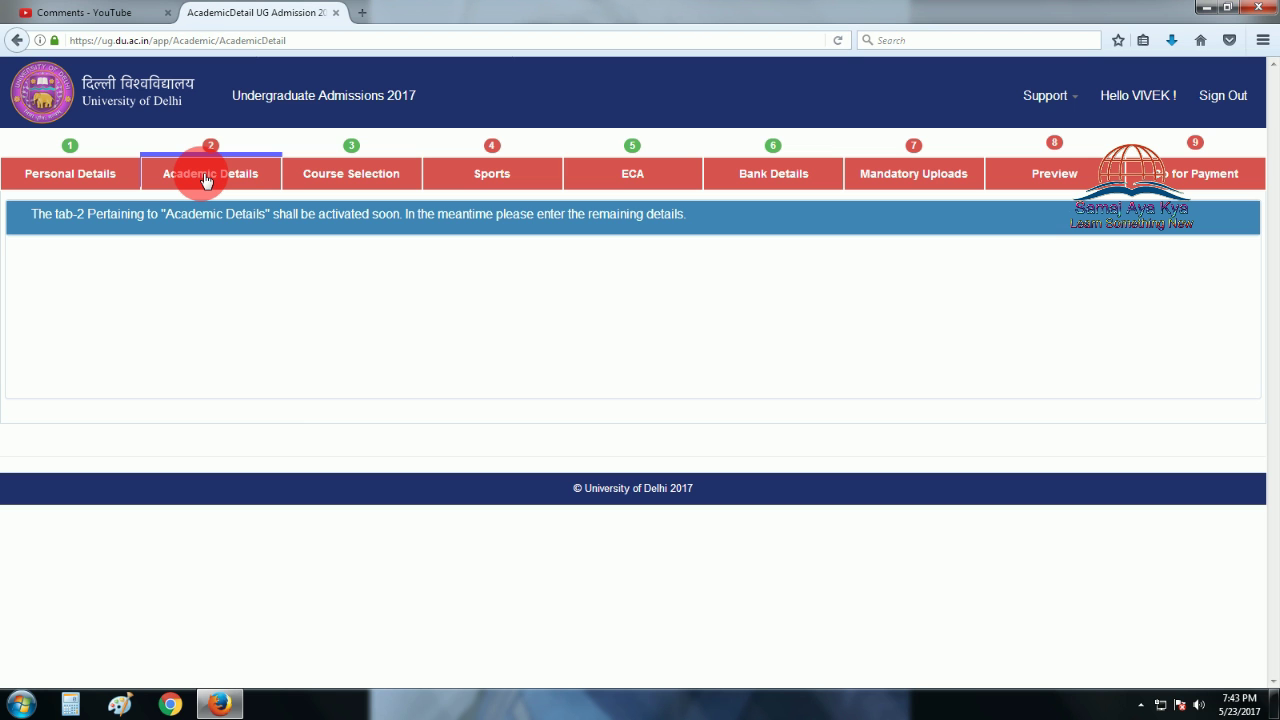